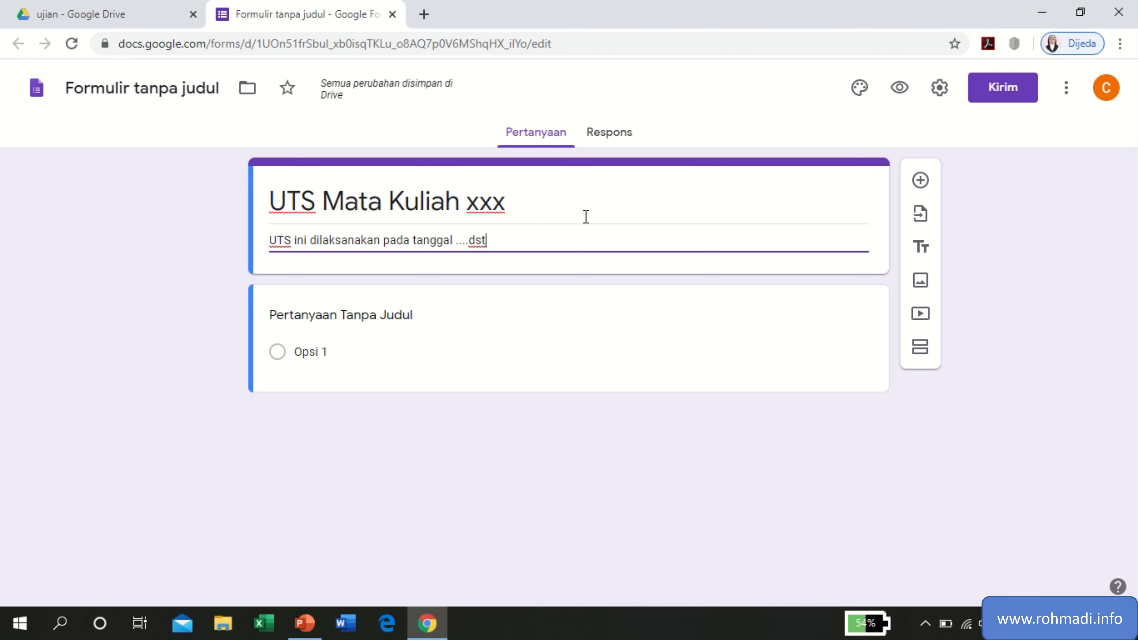
Turn the form into a quiz in its settings, releasing grades later after manual review ("Nanti, setelah peninjauan manual").
{"action": "left_click", "coordinate": [936, 95]}
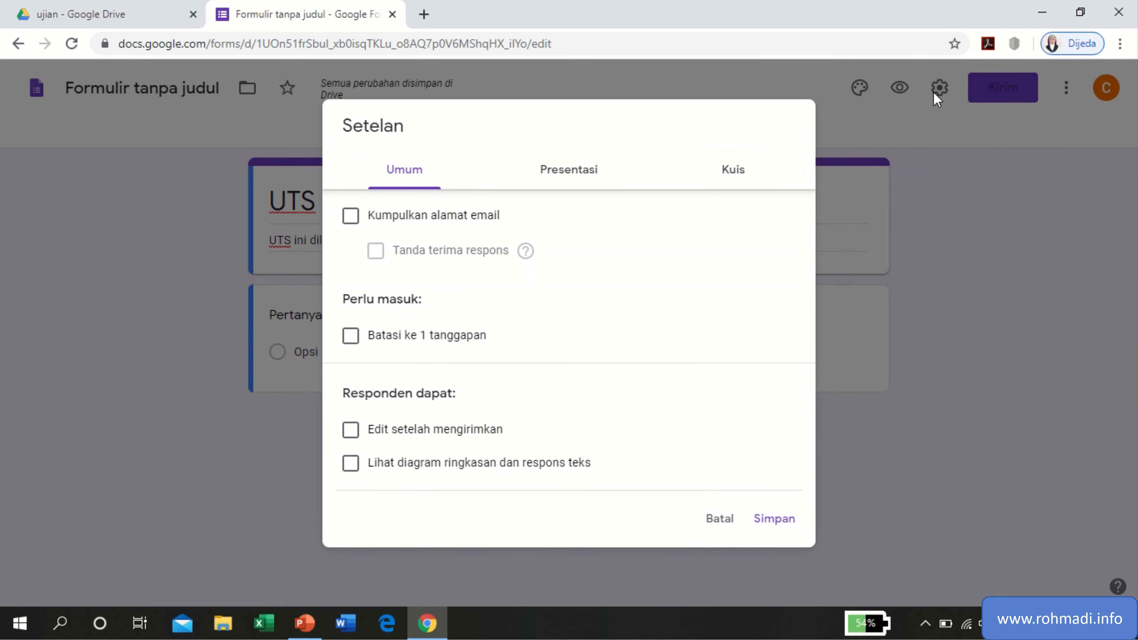
{"action": "left_click", "coordinate": [734, 170]}
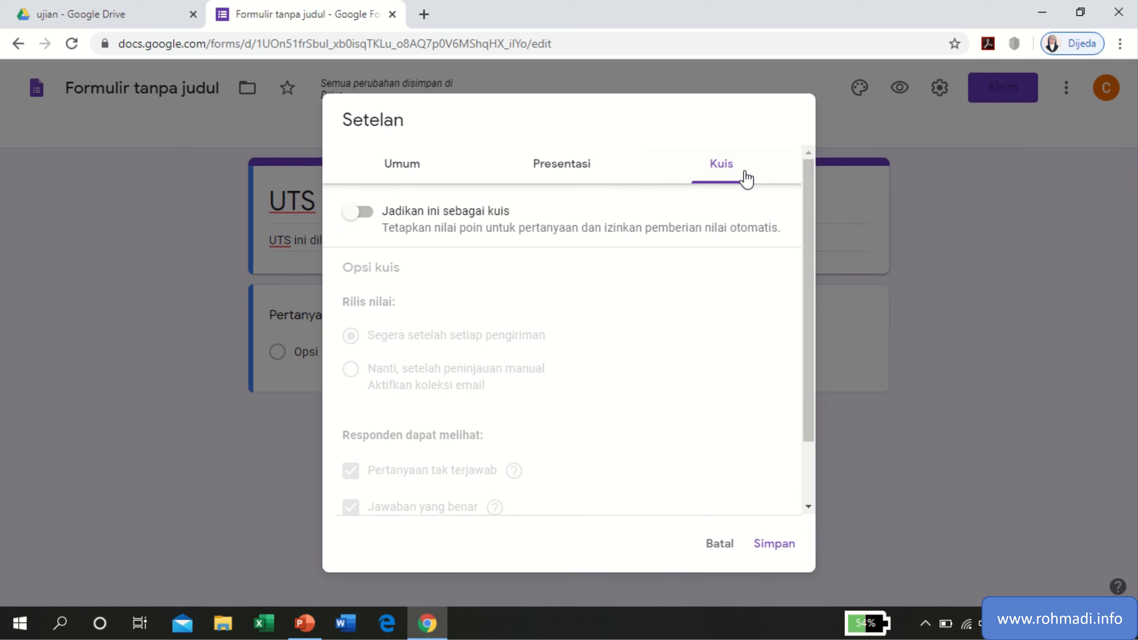
{"action": "left_click", "coordinate": [370, 212]}
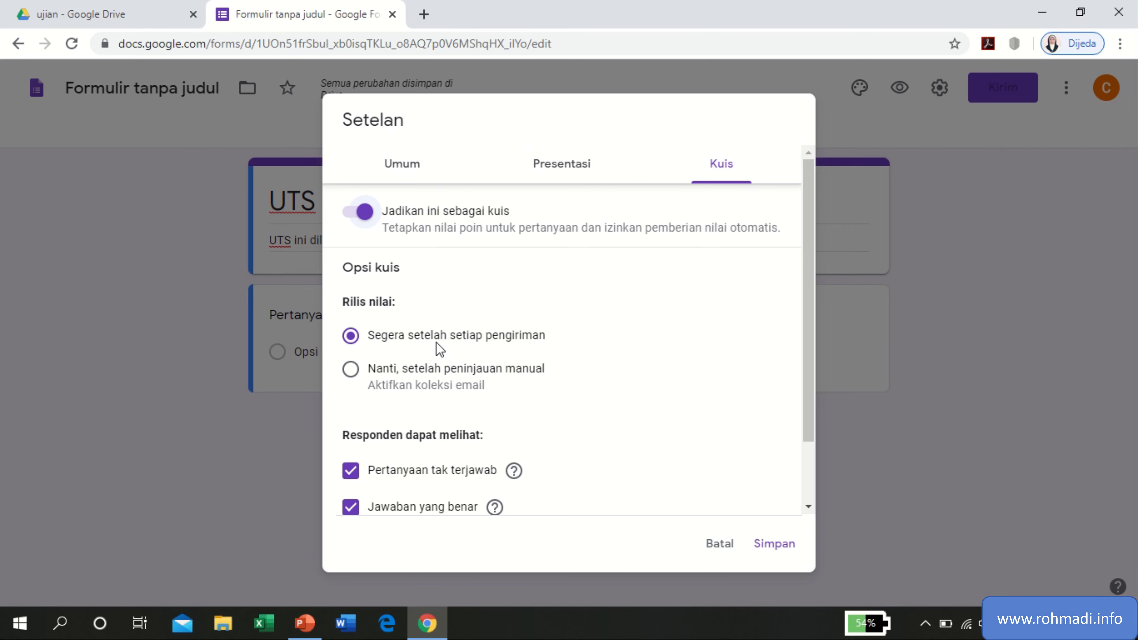
{"action": "left_click", "coordinate": [351, 369]}
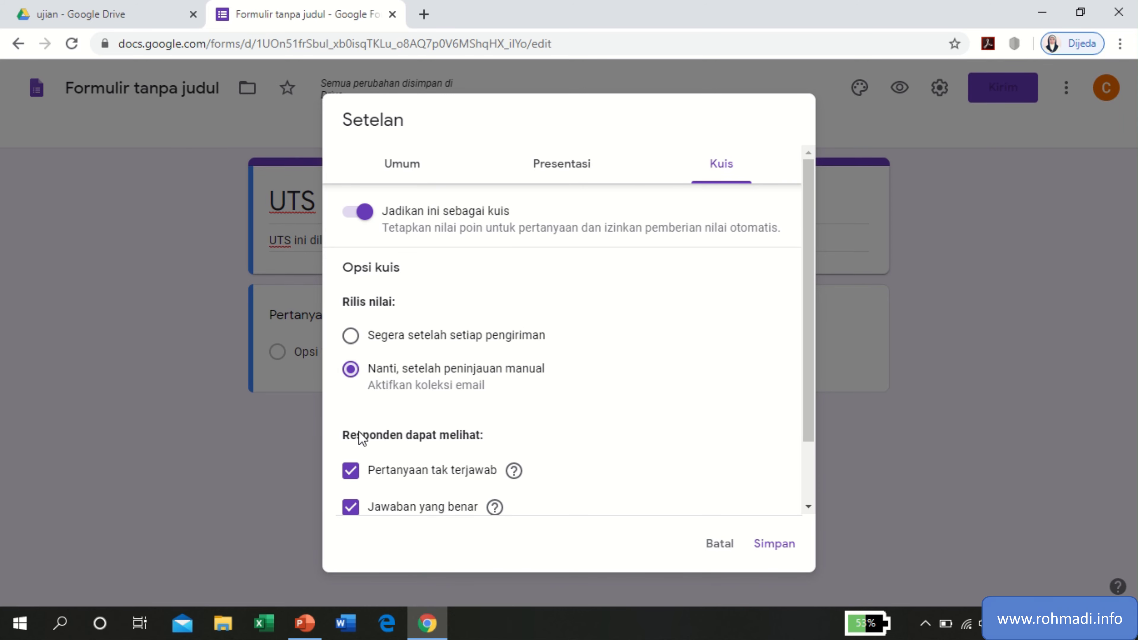
Stop respondents from seeing correct answers ("Jawaban yang benar") and point values ("Nilai poin"), and save the quiz settings.
{"action": "scroll", "coordinate": [364, 453], "scroll_direction": "down", "scroll_amount": 2}
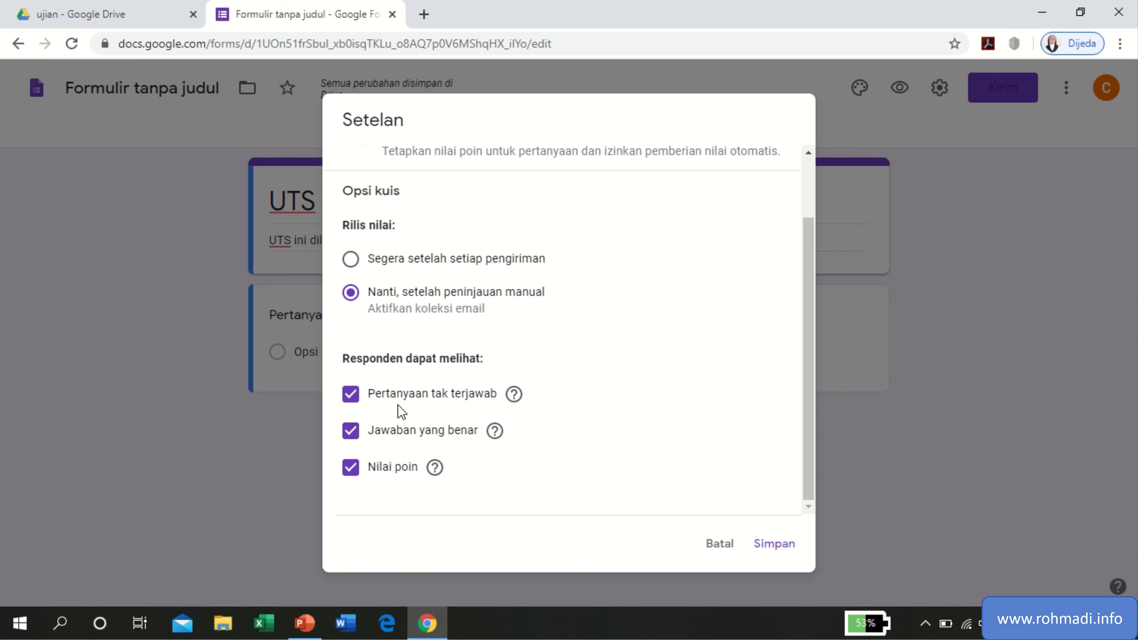
{"action": "left_click", "coordinate": [352, 431]}
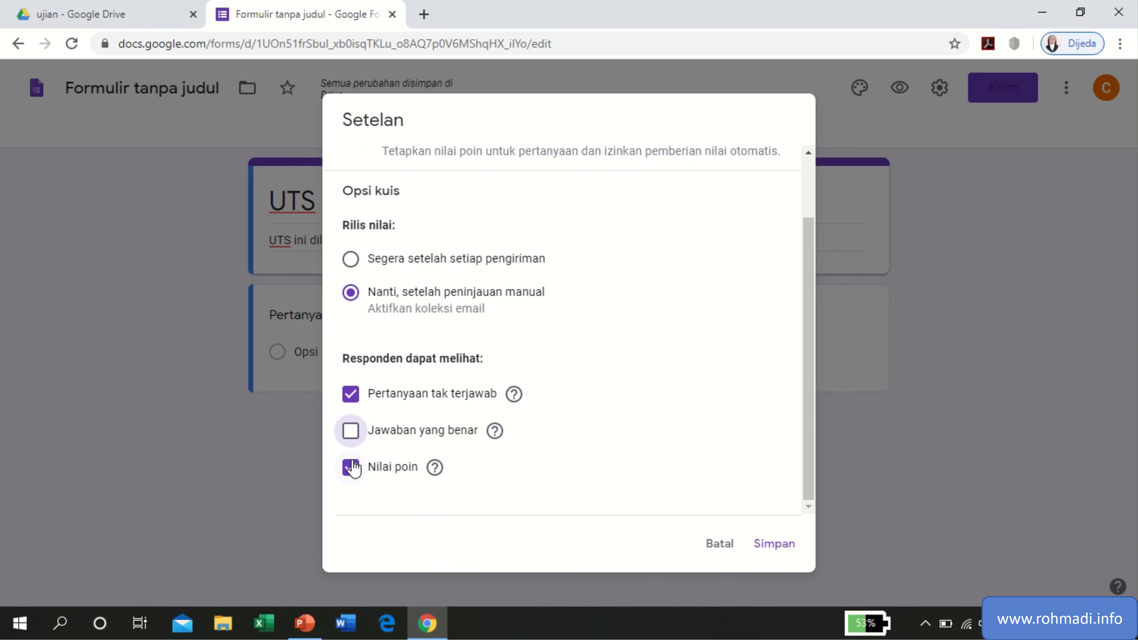
{"action": "left_click", "coordinate": [352, 468]}
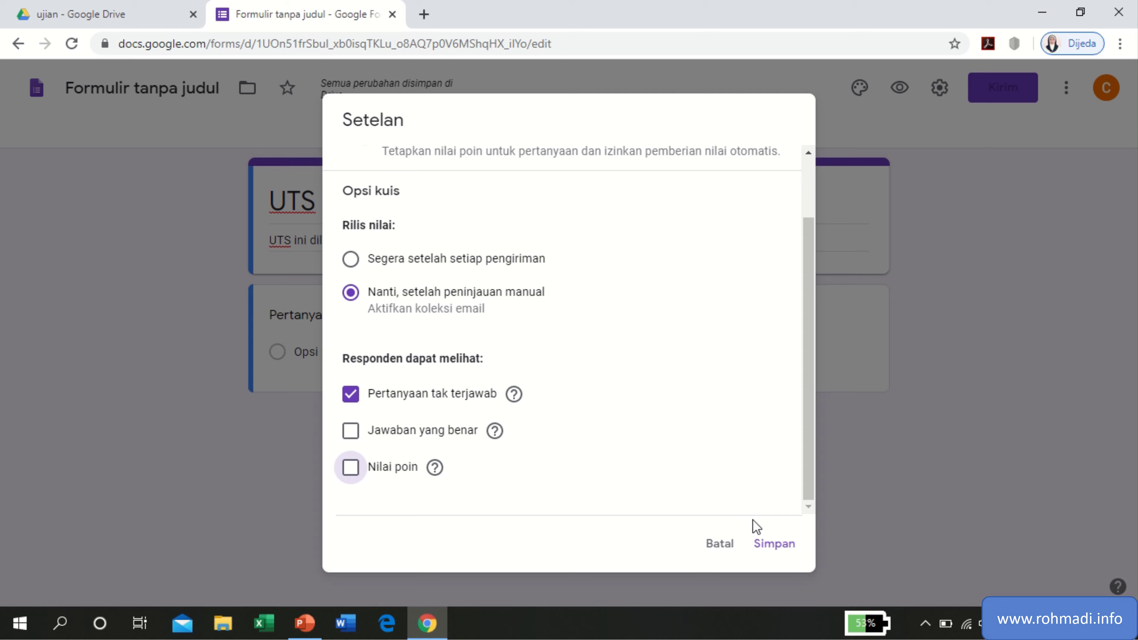
{"action": "left_click", "coordinate": [766, 546]}
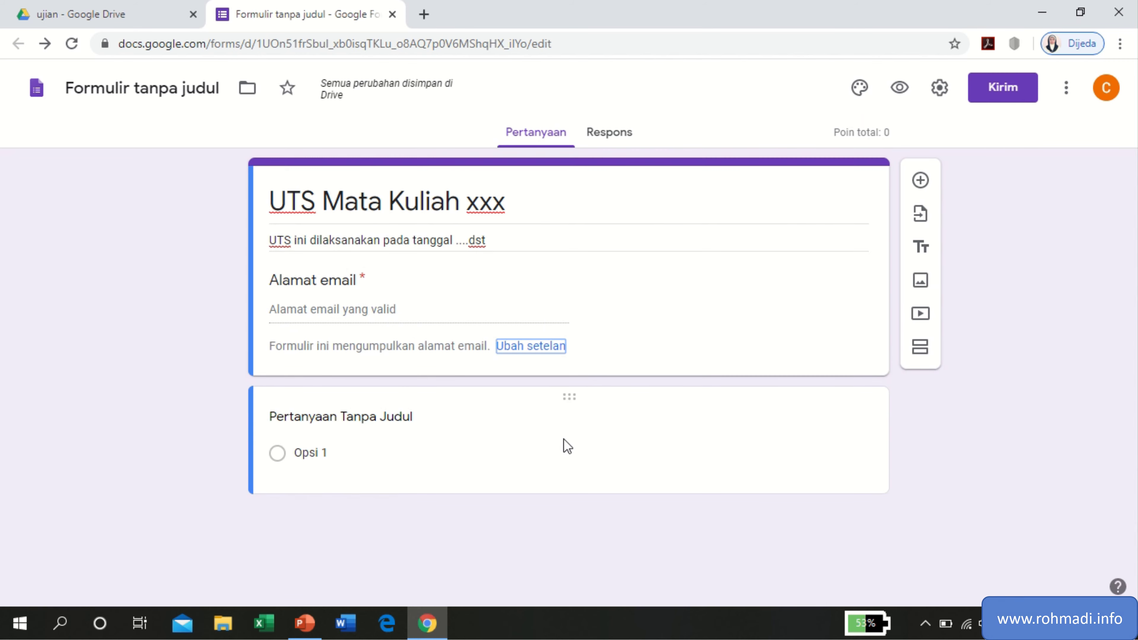
Title the untitled question "Nama" and make it required.
{"action": "left_click", "coordinate": [495, 422]}
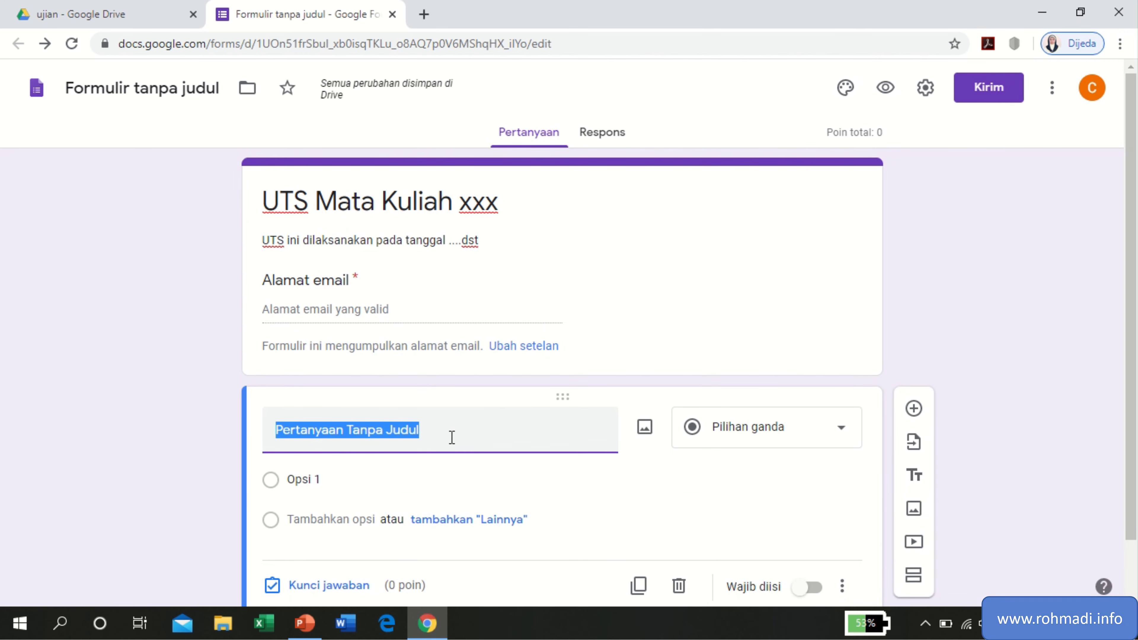
{"action": "type", "text": "Nama"}
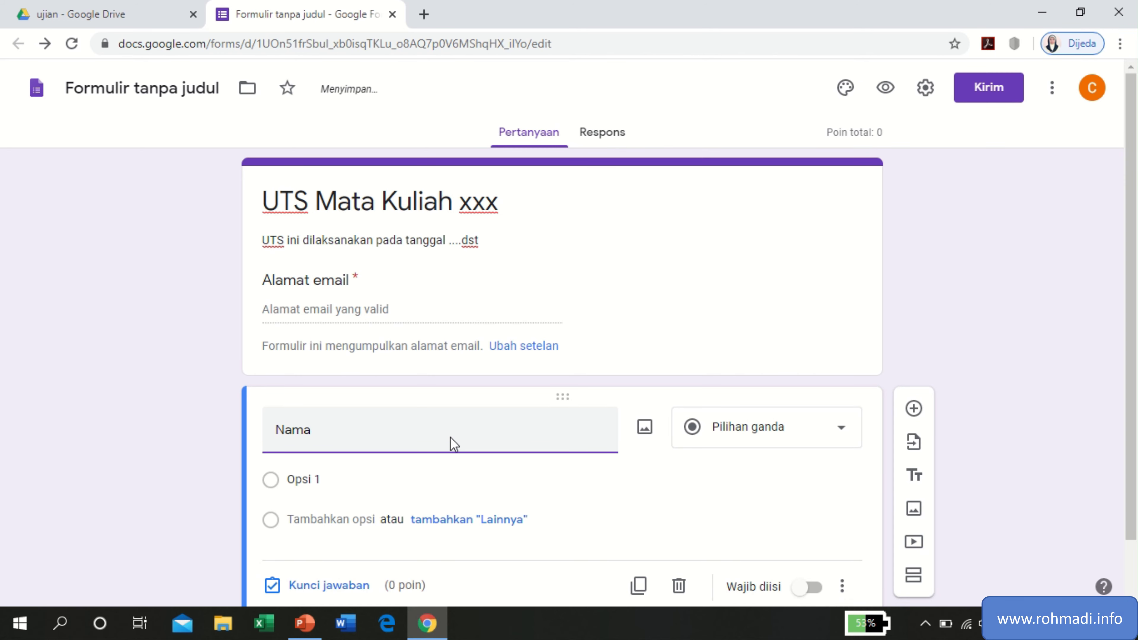
{"action": "key", "text": "Tab"}
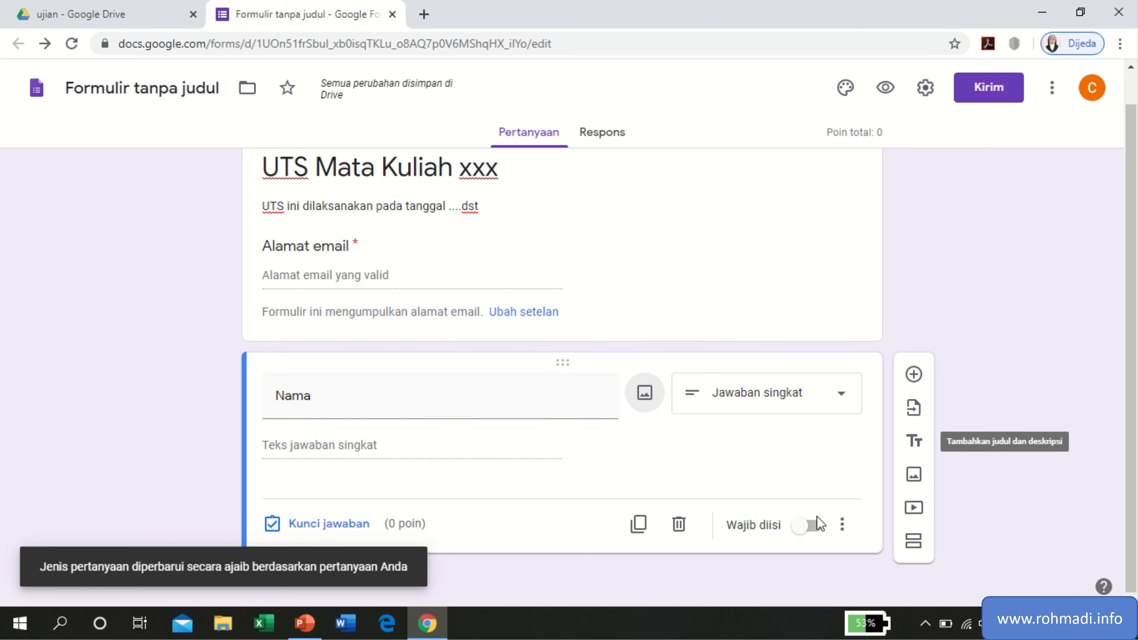
{"action": "left_click", "coordinate": [811, 525]}
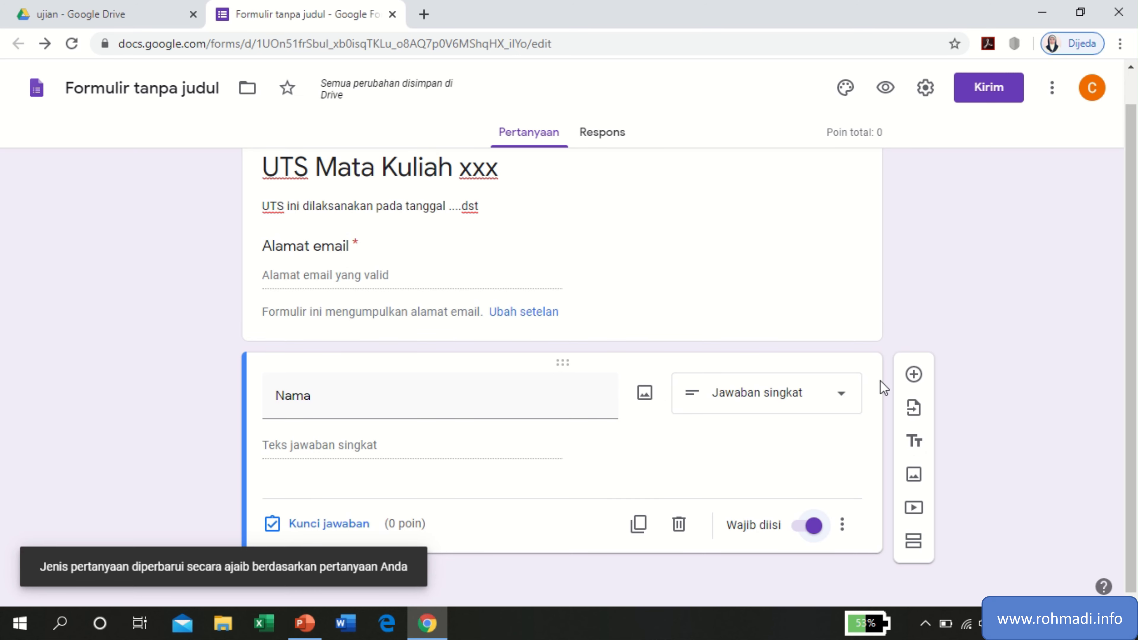
Add a required question titled "NIM" below the "Nama" question.
{"action": "left_click", "coordinate": [913, 375]}
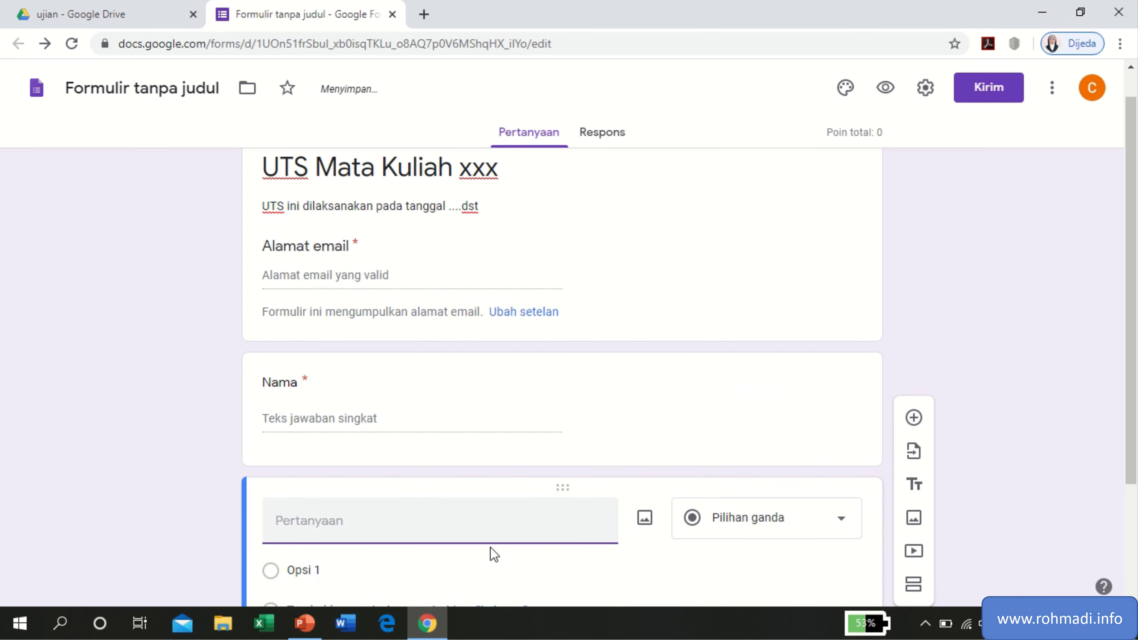
{"action": "type", "text": "NIM"}
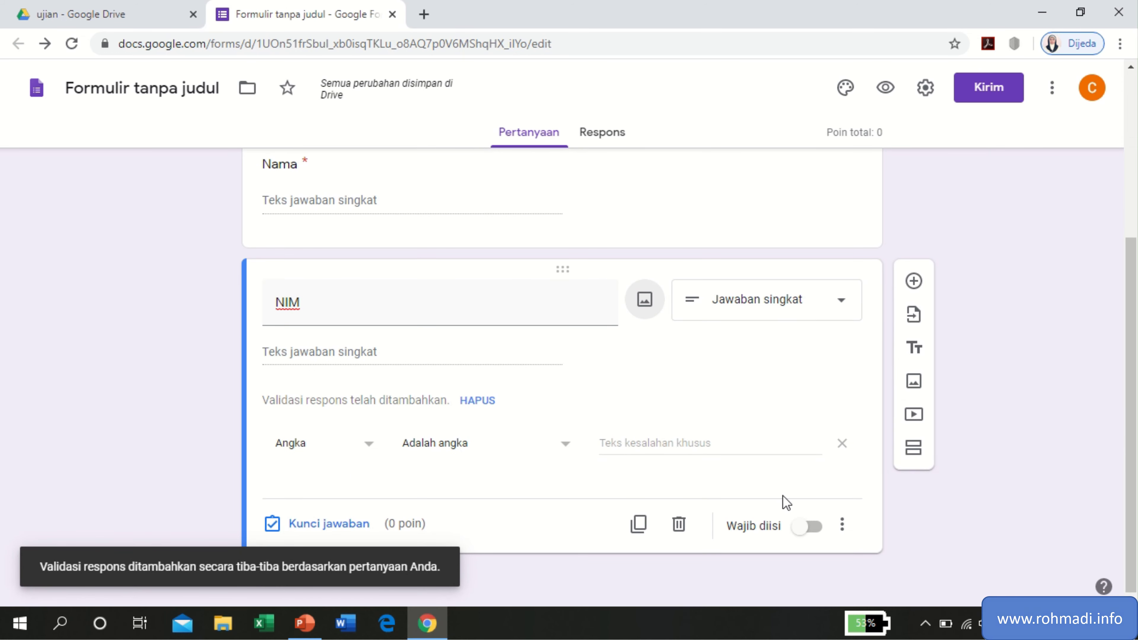
{"action": "left_click", "coordinate": [807, 528]}
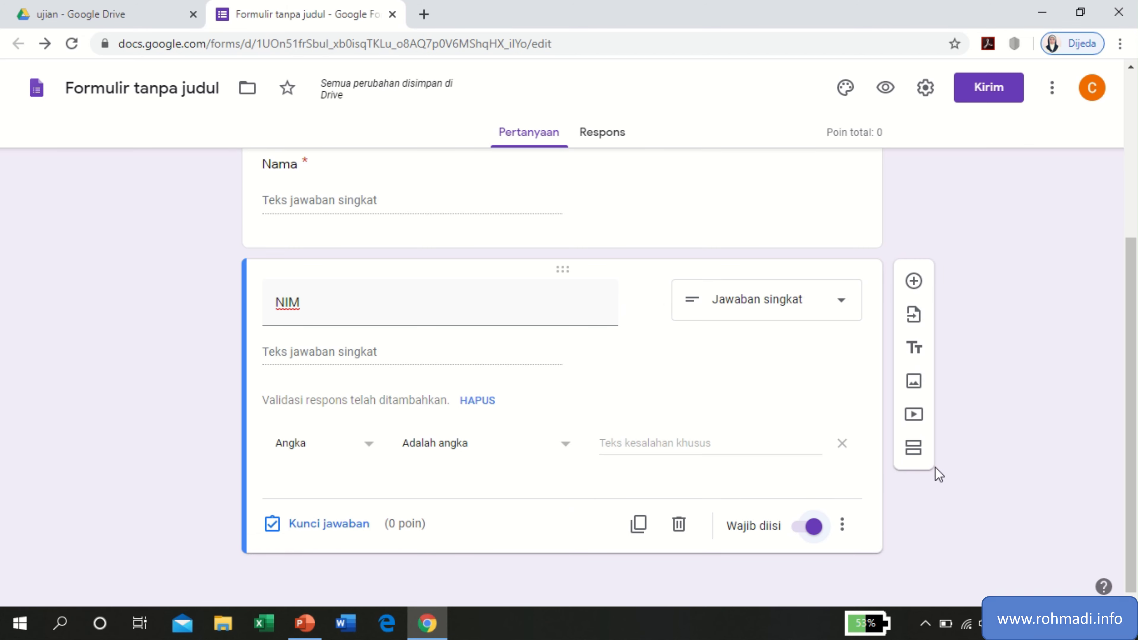
Add a new section after the "NIM" question and title it "Soal Pilihan Ganda".
{"action": "left_click", "coordinate": [916, 461]}
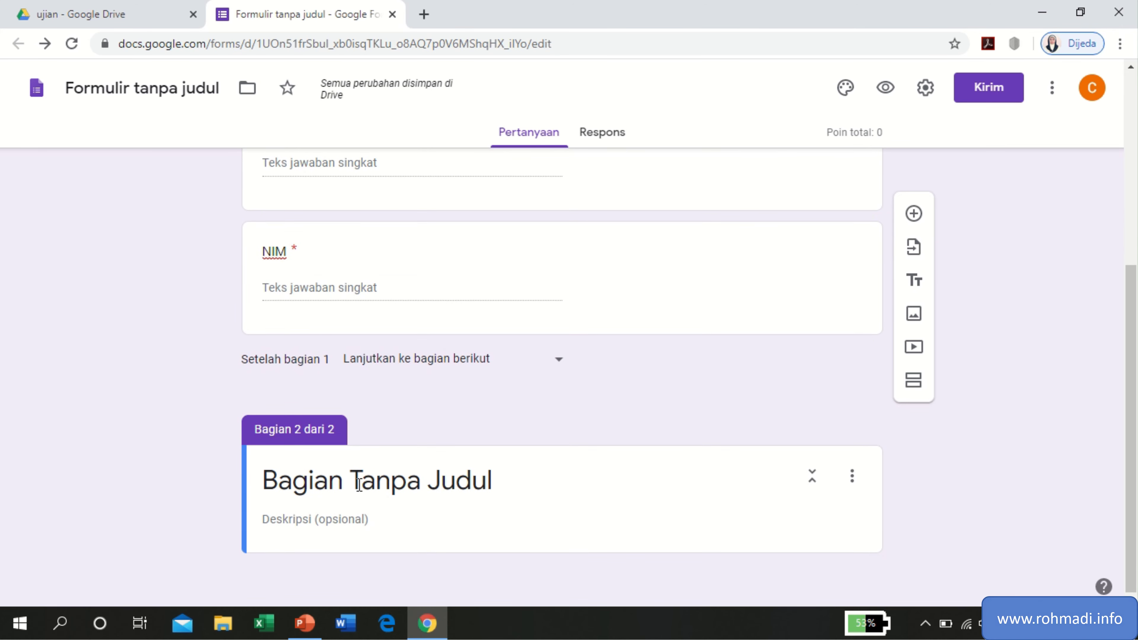
{"action": "triple_click", "coordinate": [359, 484]}
{"action": "type", "text": "Soal"}
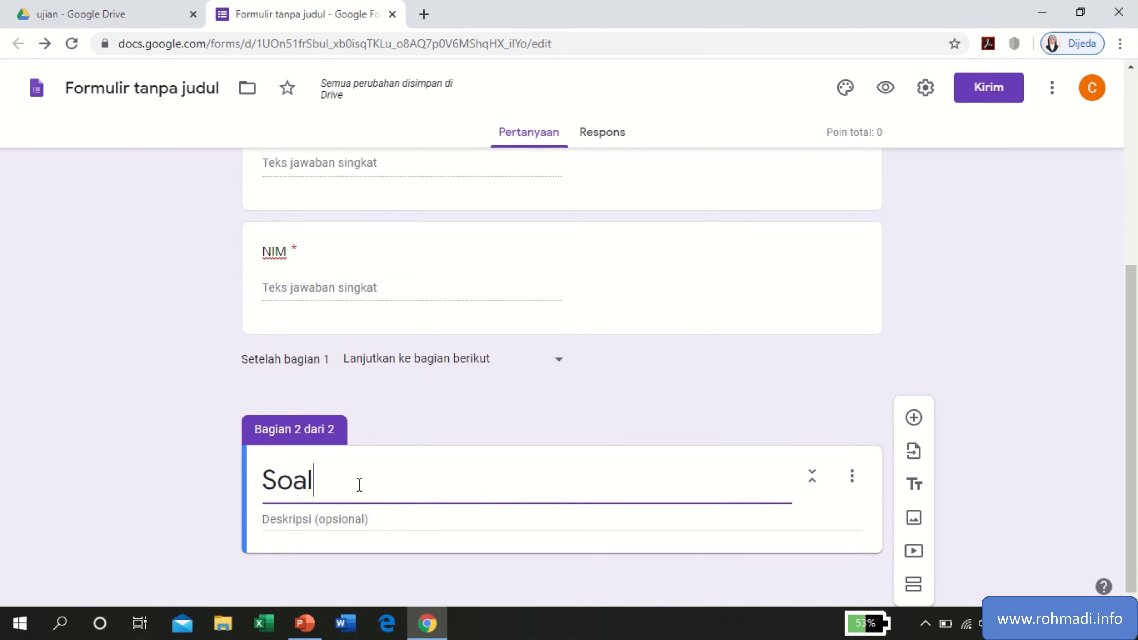
{"action": "type", "text": " Pilihan"}
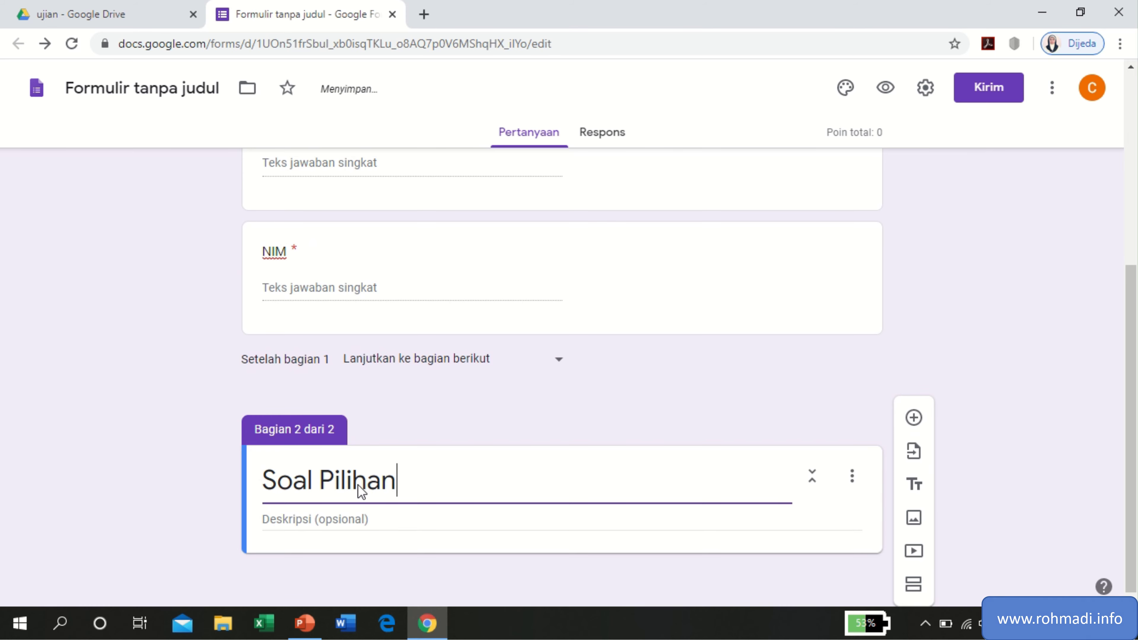
{"action": "type", "text": " Ganda"}
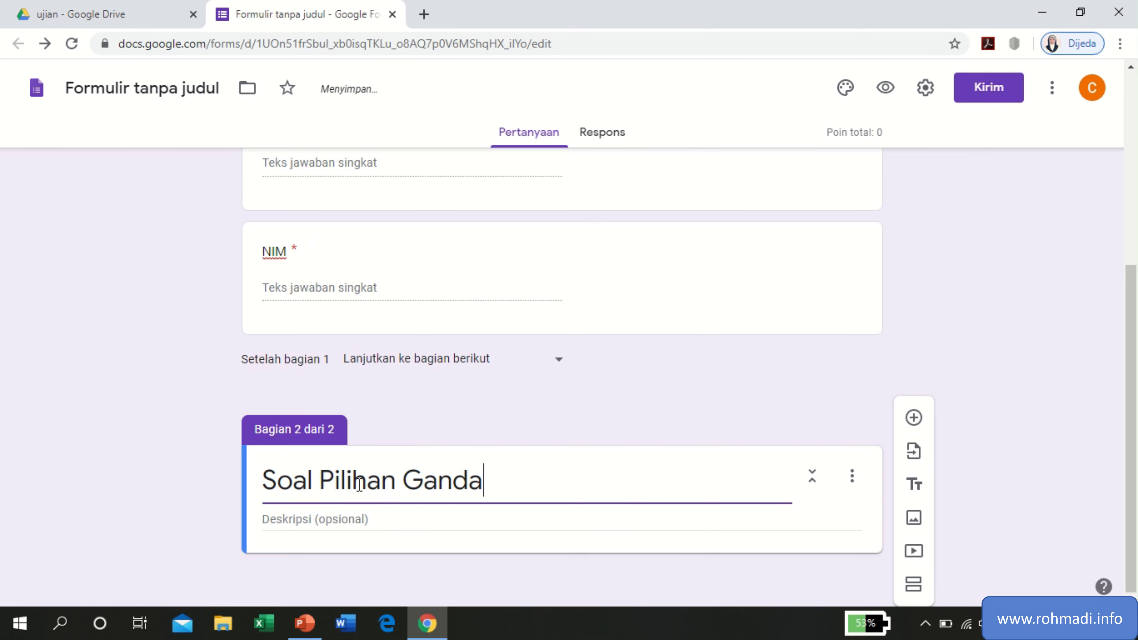
{"action": "left_click", "coordinate": [338, 517]}
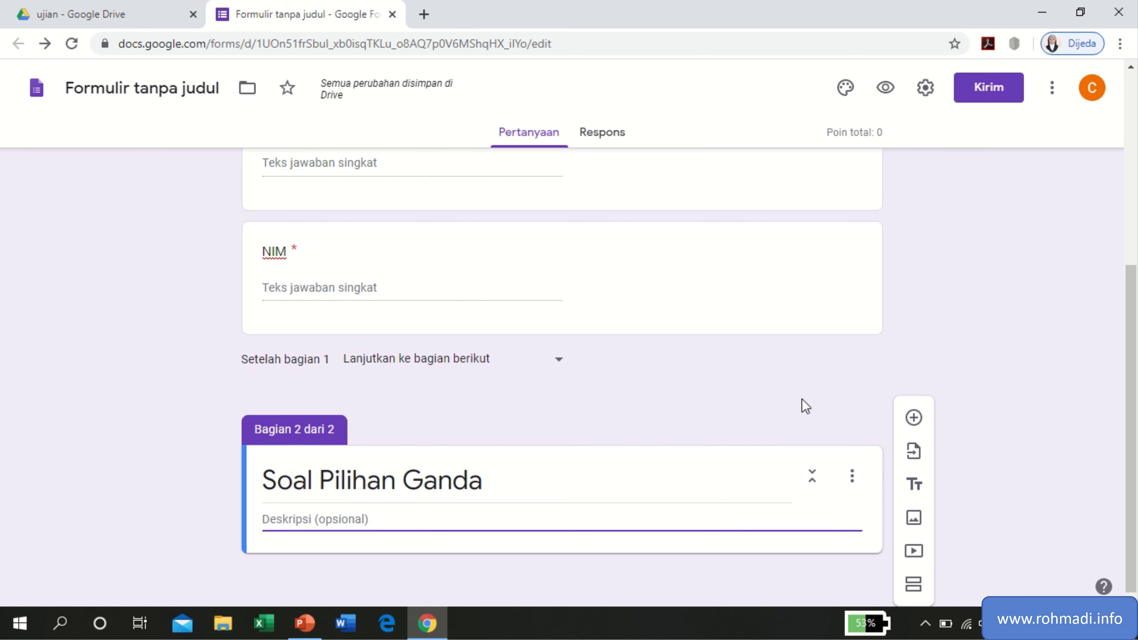
Add a multiple-choice question reading "Indonesia merdeka pada tahun .... ." to the "Soal Pilihan Ganda" section.
{"action": "left_click", "coordinate": [912, 418]}
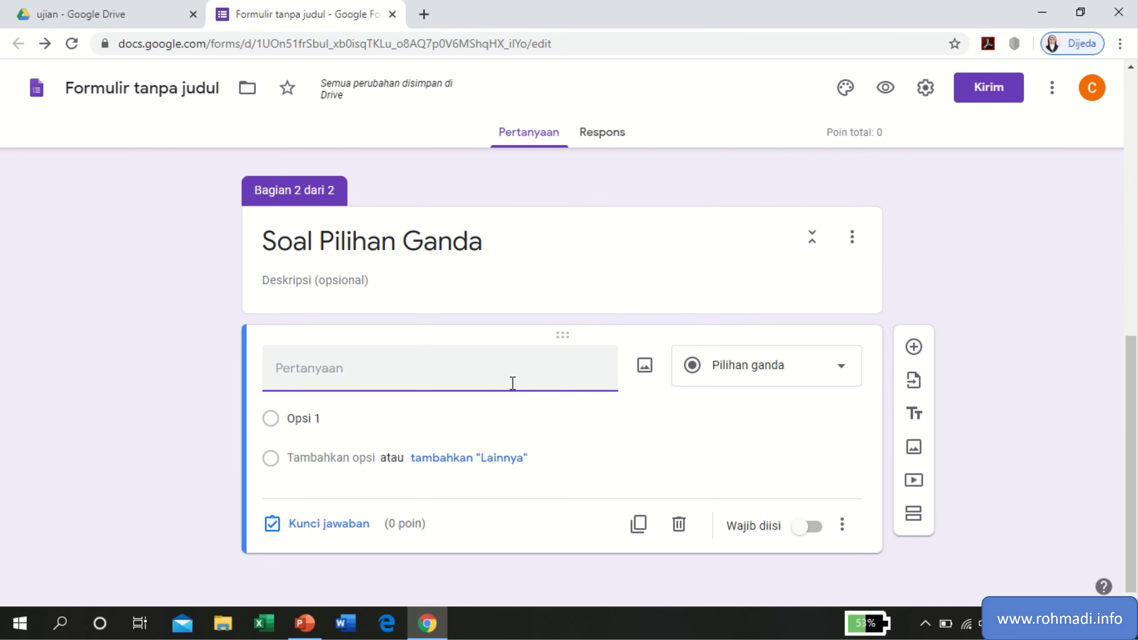
{"action": "type", "text": "Indonesia merdek"}
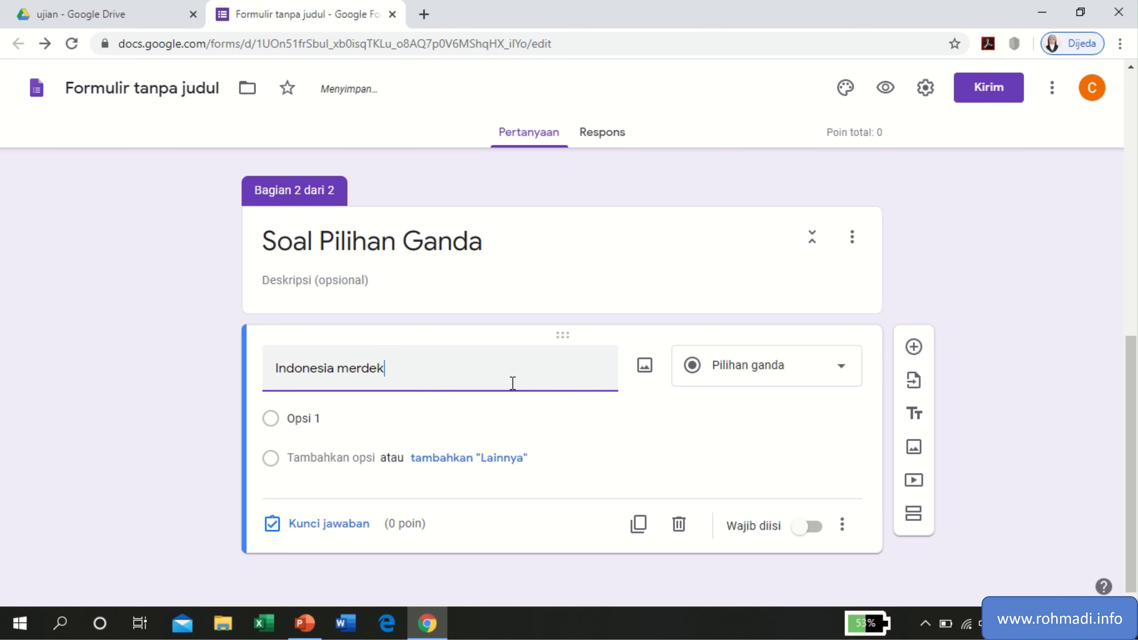
{"action": "type", "text": "a pada tahun .... ."}
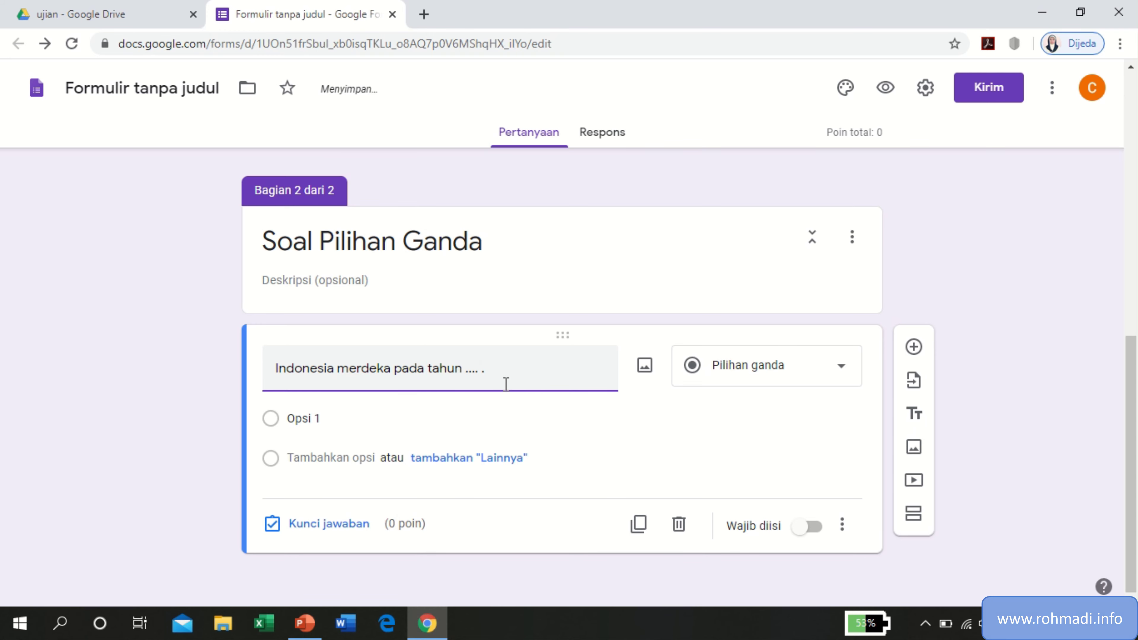
Enter 1945, 1950 and 1955 as the answer options of the independence-year question.
{"action": "left_click", "coordinate": [335, 415]}
{"action": "type", "text": "19"}
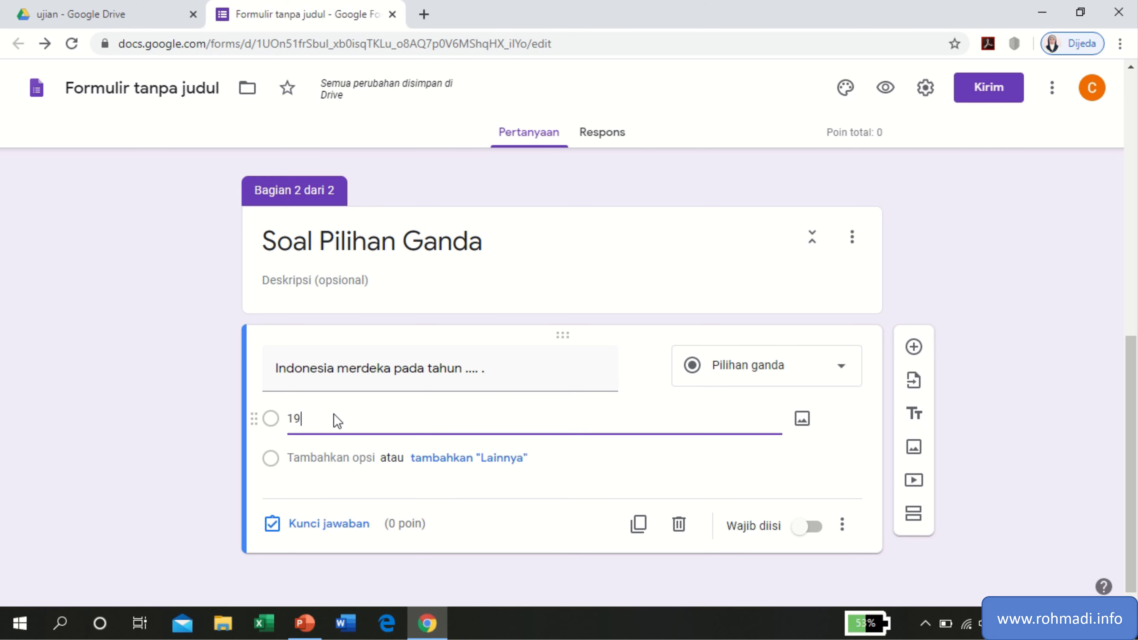
{"action": "type", "text": "45"}
{"action": "key", "text": "Return"}
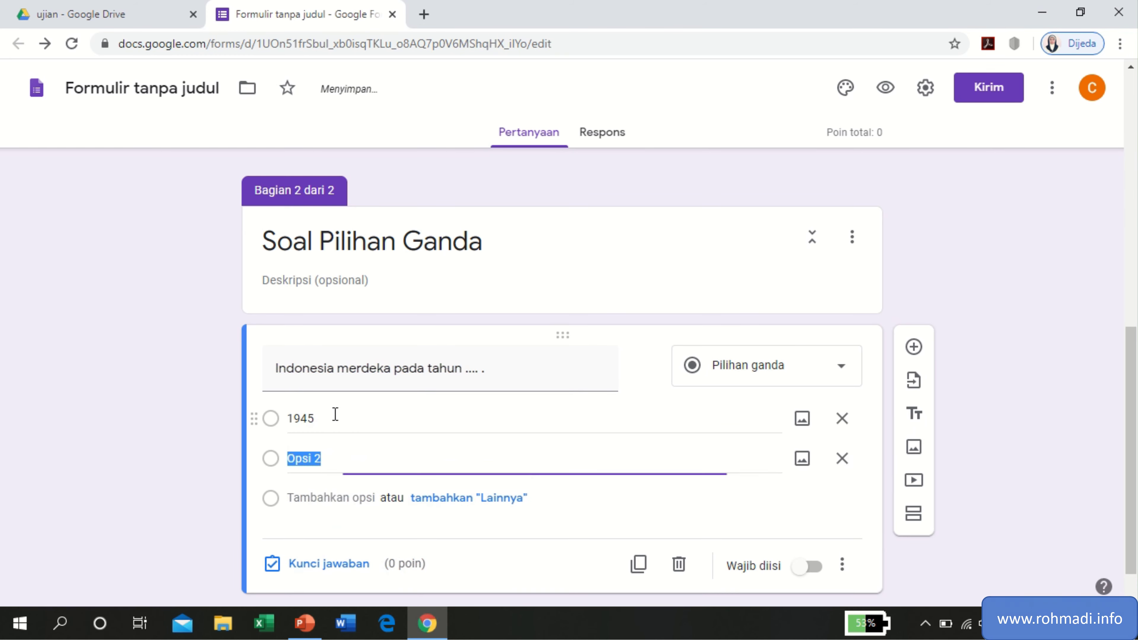
{"action": "type", "text": "1950"}
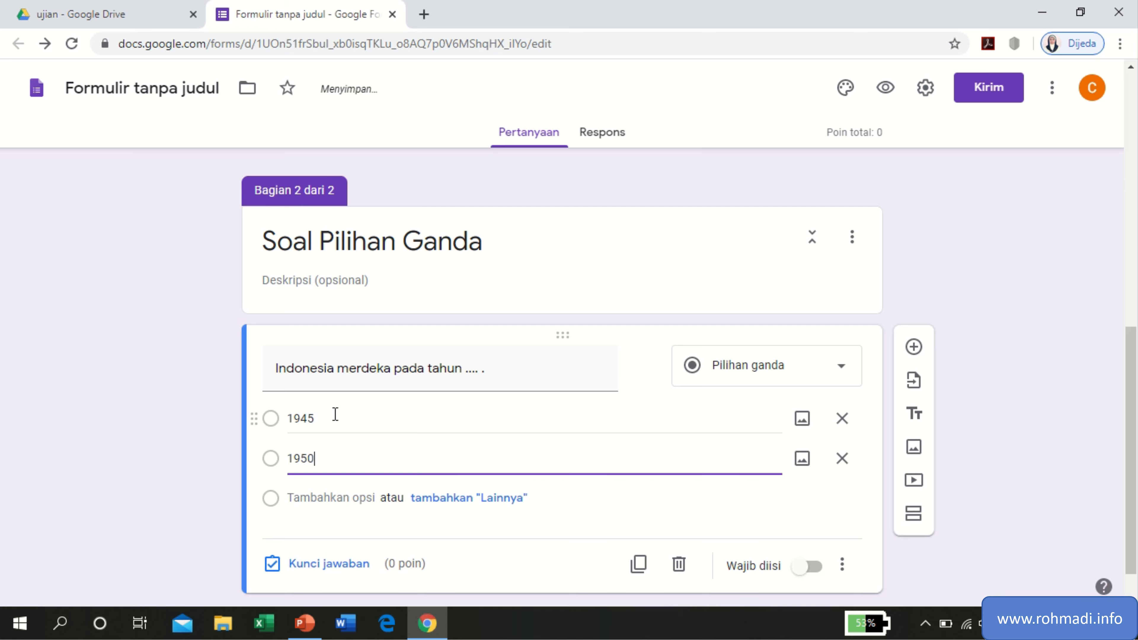
{"action": "key", "text": "Return"}
{"action": "type", "text": "1955"}
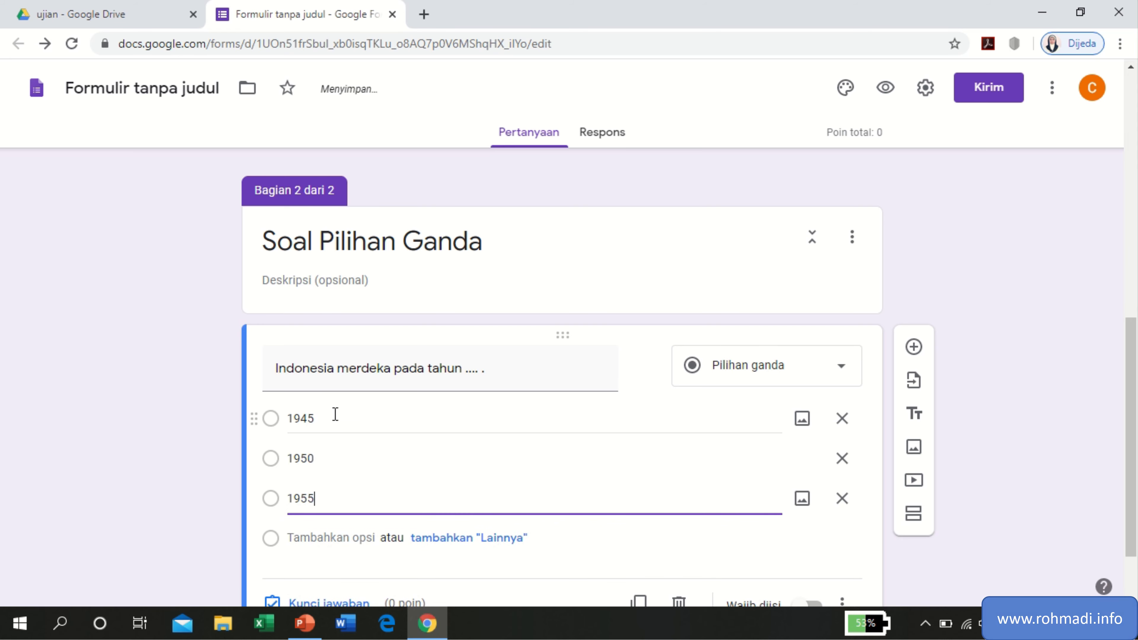
Set 1945 as the correct answer worth 1 point in the answer key, and make the question required.
{"action": "scroll", "coordinate": [335, 414], "scroll_direction": "down", "scroll_amount": 2}
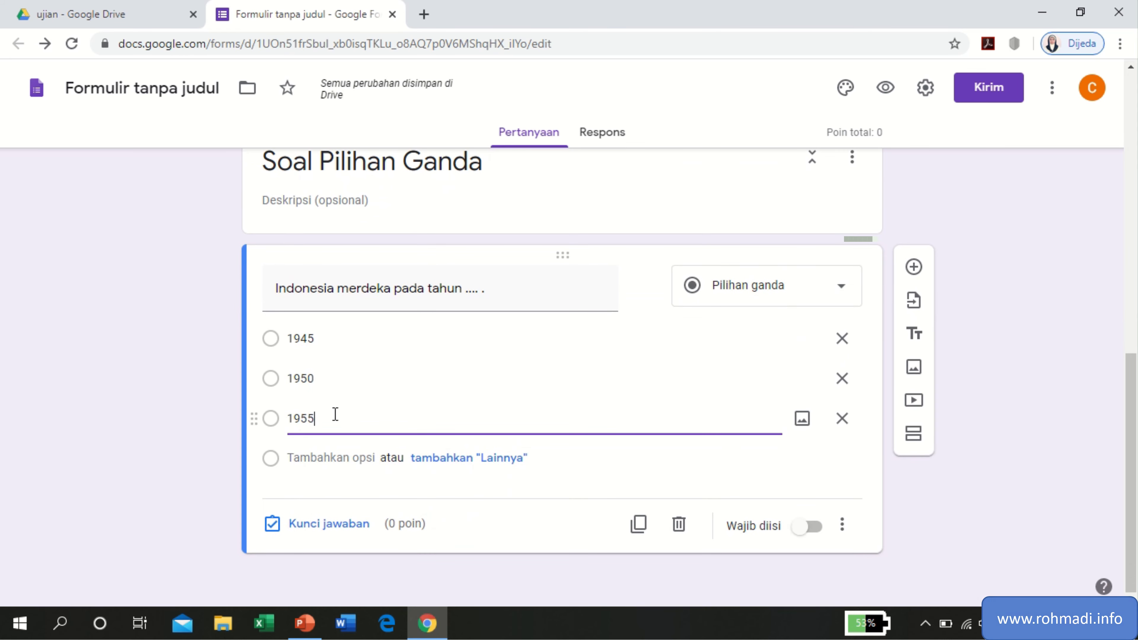
{"action": "left_click", "coordinate": [312, 522]}
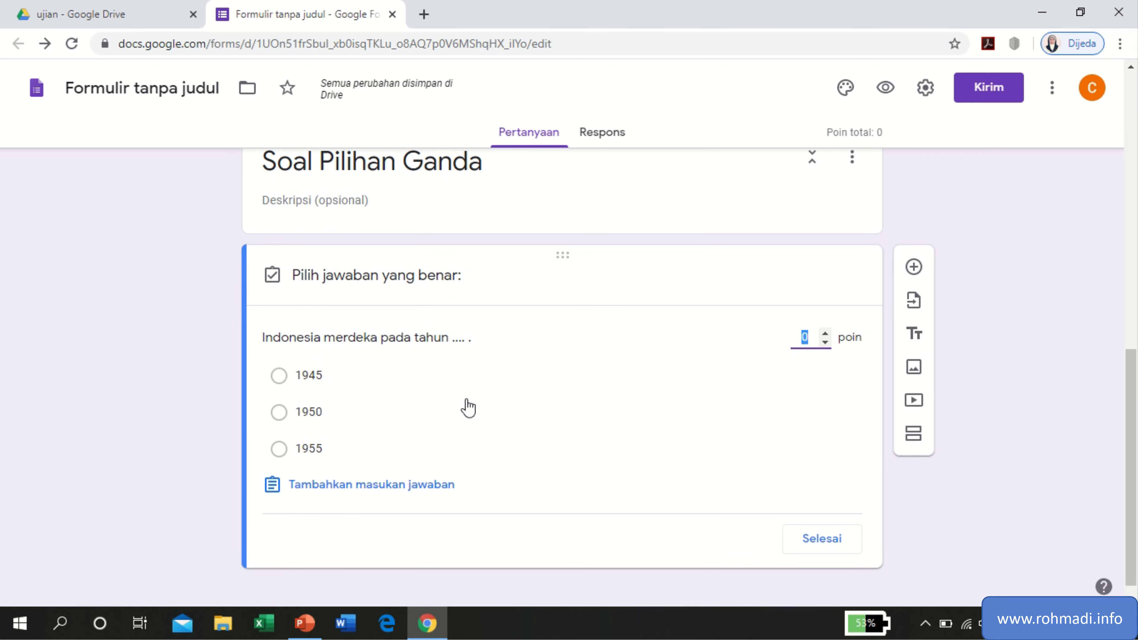
{"action": "left_click", "coordinate": [322, 382]}
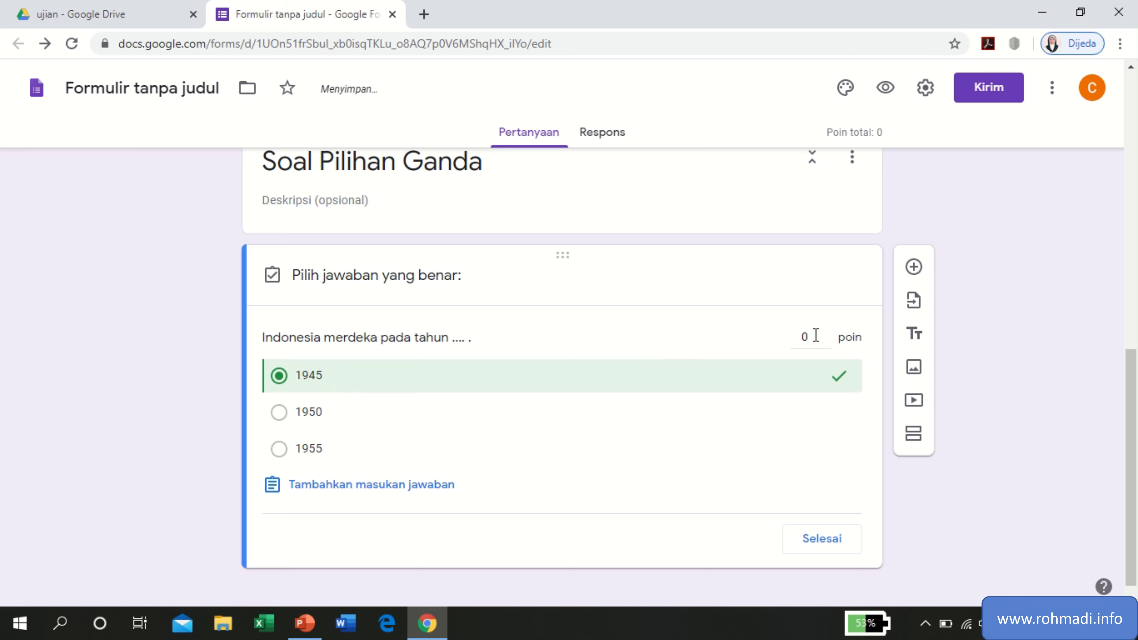
{"action": "left_click", "coordinate": [802, 337]}
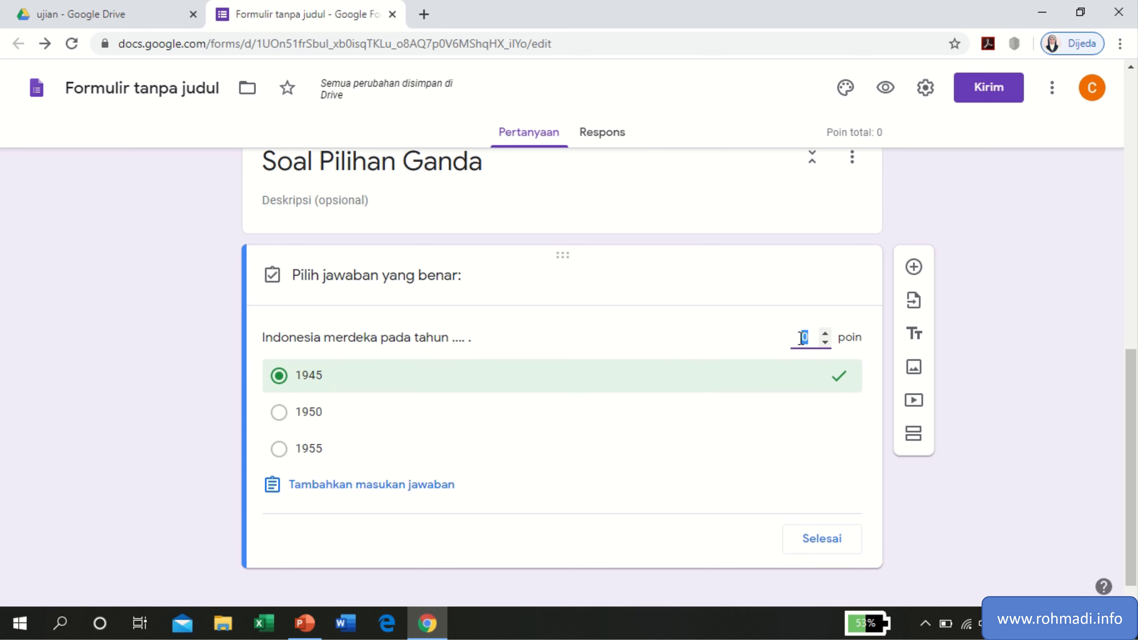
{"action": "type", "text": "1"}
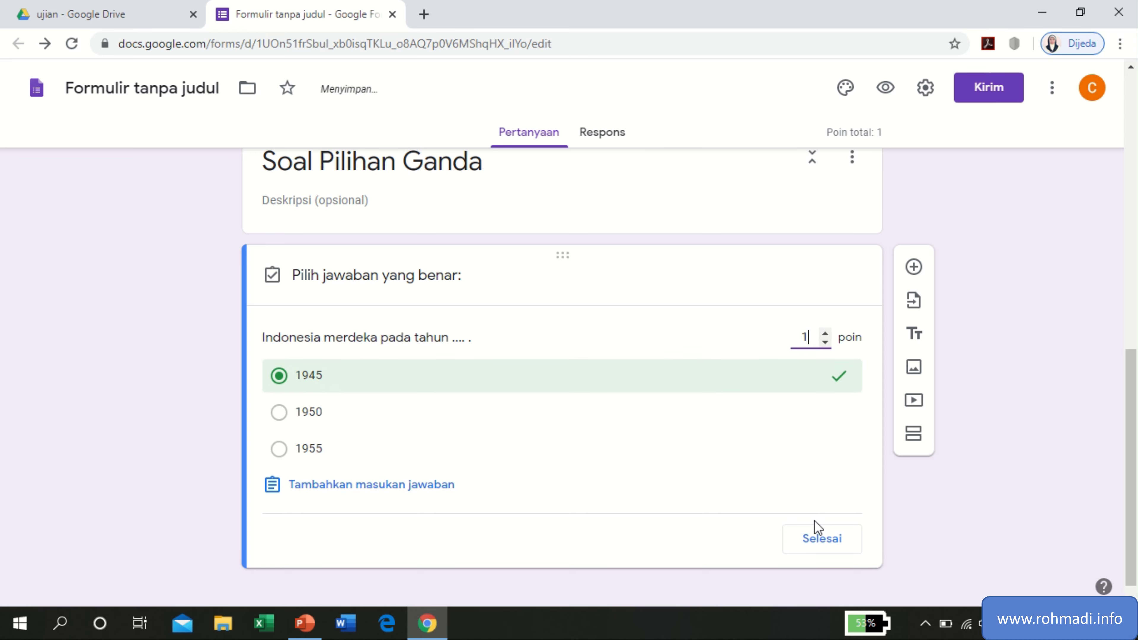
{"action": "left_click", "coordinate": [817, 536]}
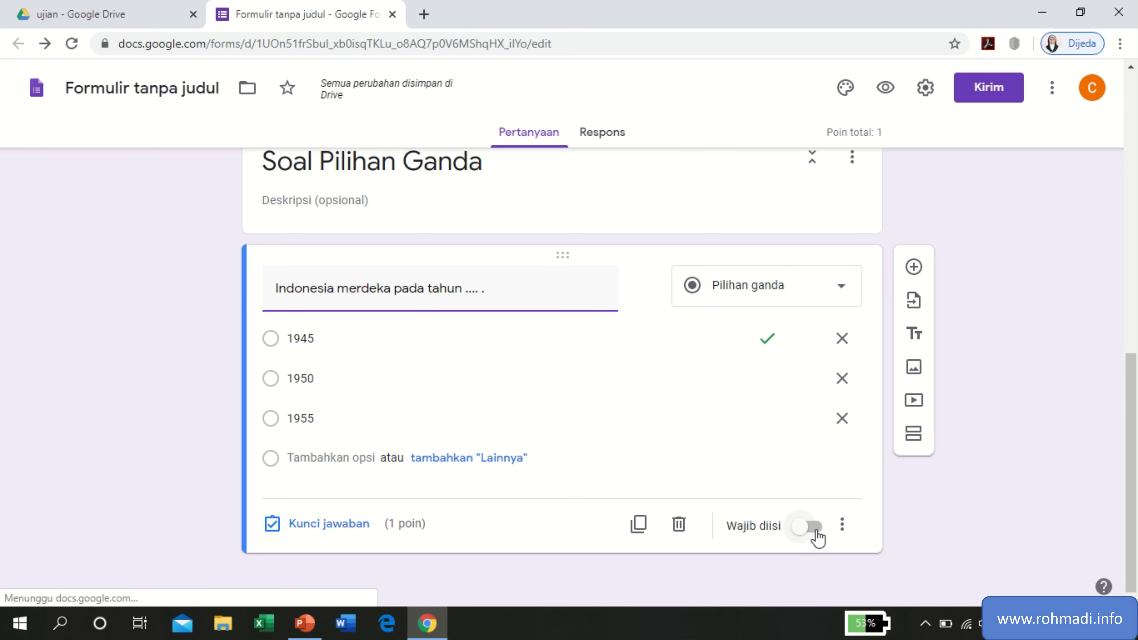
{"action": "left_click", "coordinate": [811, 526]}
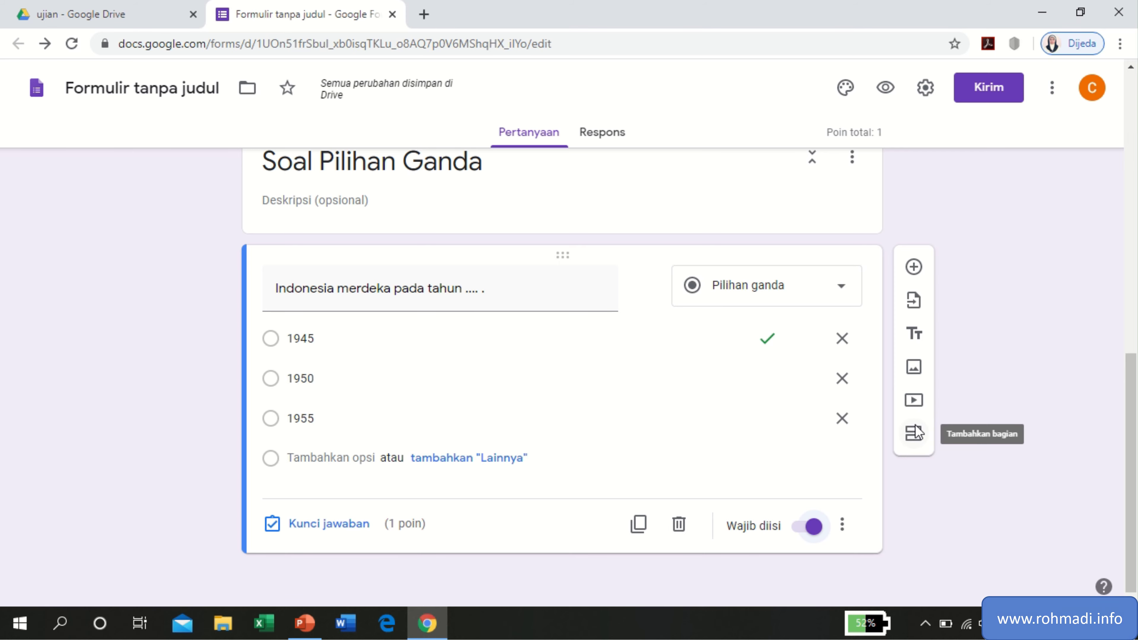
Add a new section after the independence-year question and title it "Soal Pilihan Jamak".
{"action": "left_click", "coordinate": [915, 433]}
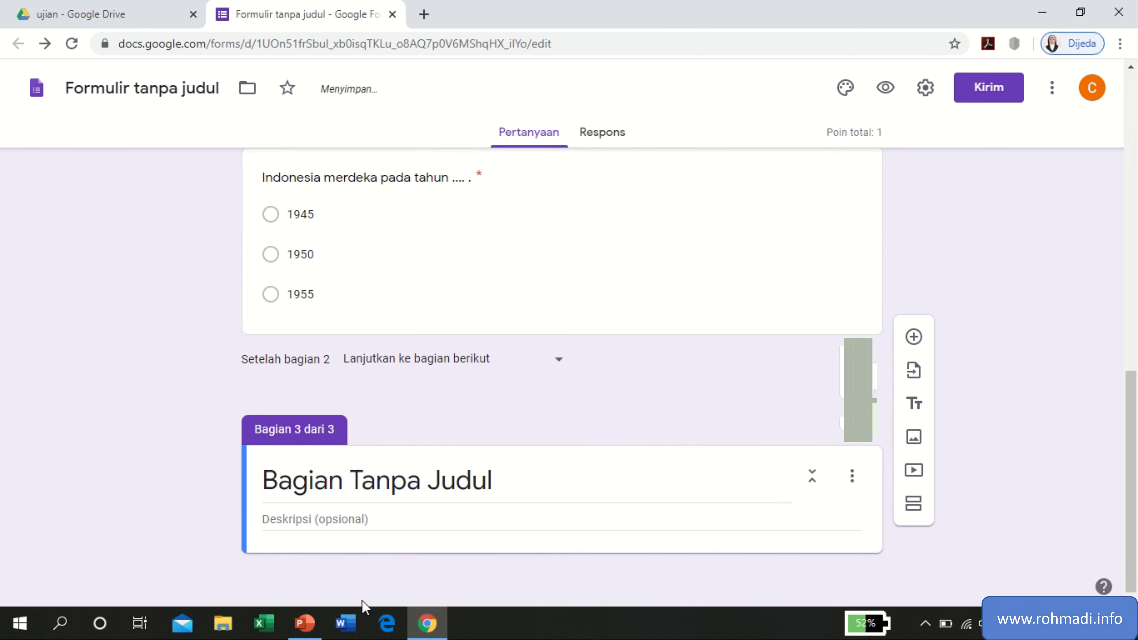
{"action": "triple_click", "coordinate": [439, 487]}
{"action": "type", "text": "S"}
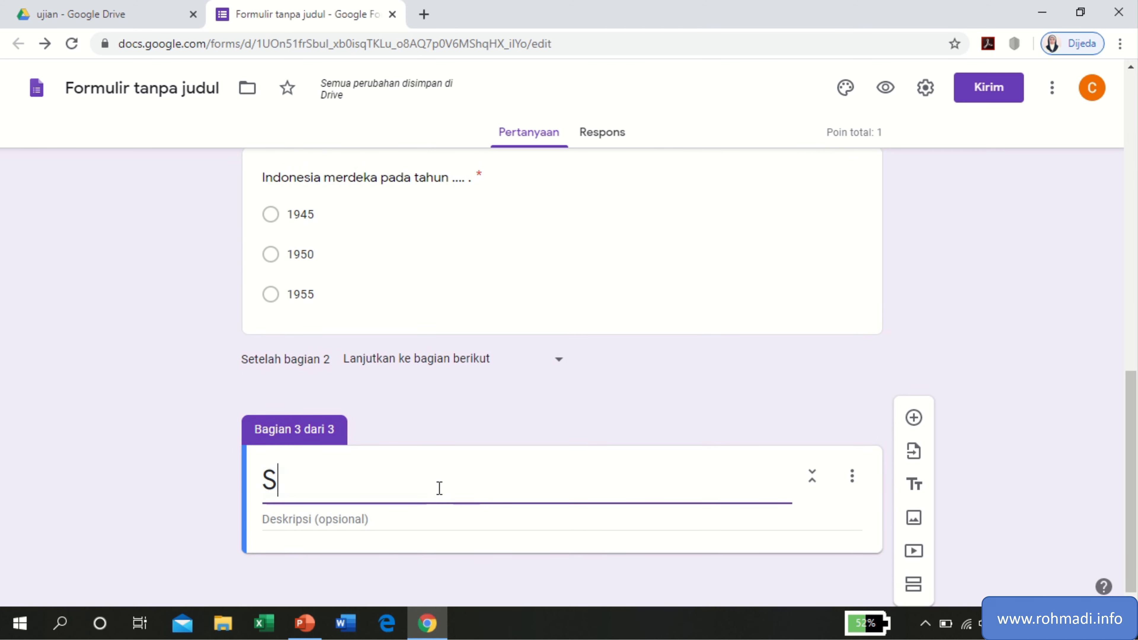
{"action": "type", "text": "oal Pil"}
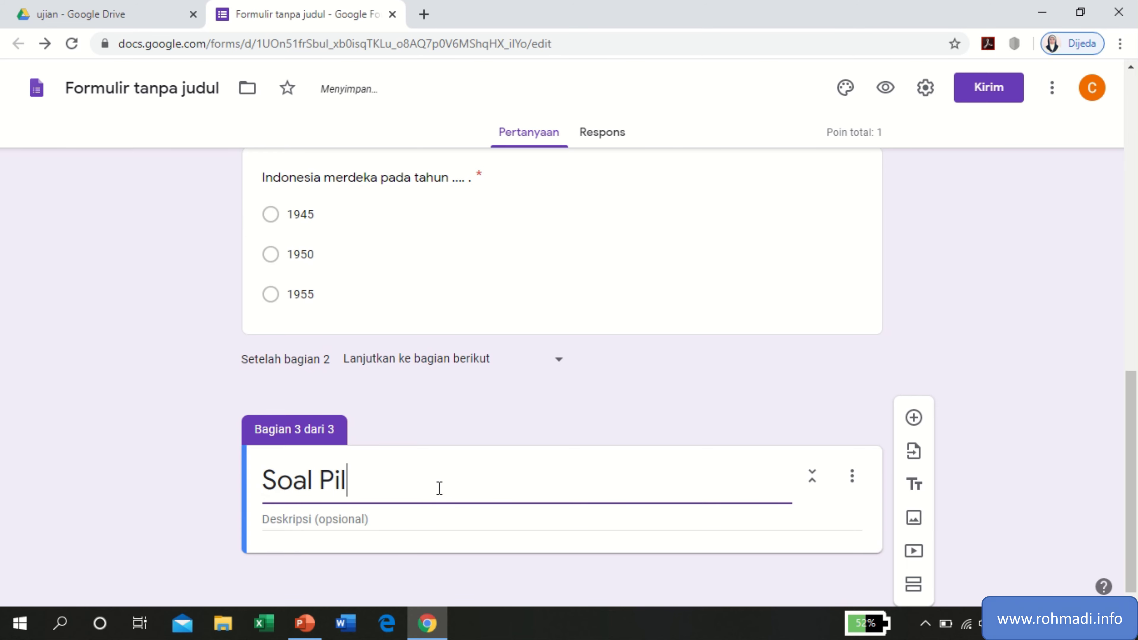
{"action": "type", "text": "ihan Jamak"}
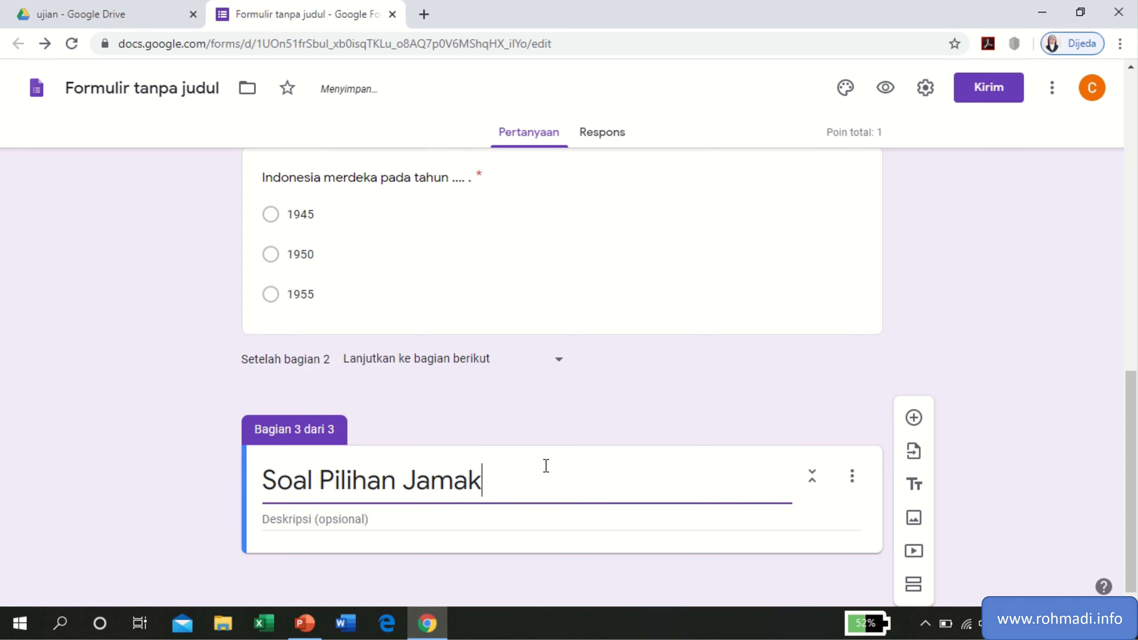
Add a checkbox (Kotak Centang) question reading "Nama-Nama Presiden Indonesia adalah ... ." to the "Soal Pilihan Jamak" section.
{"action": "left_click", "coordinate": [914, 418]}
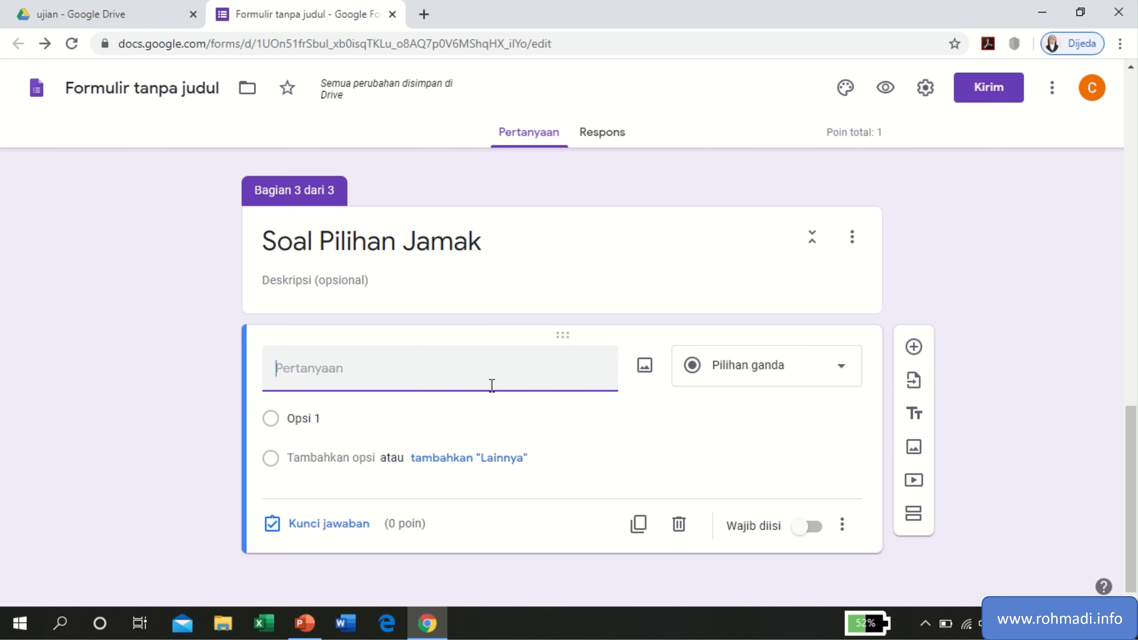
{"action": "type", "text": "Nama-"}
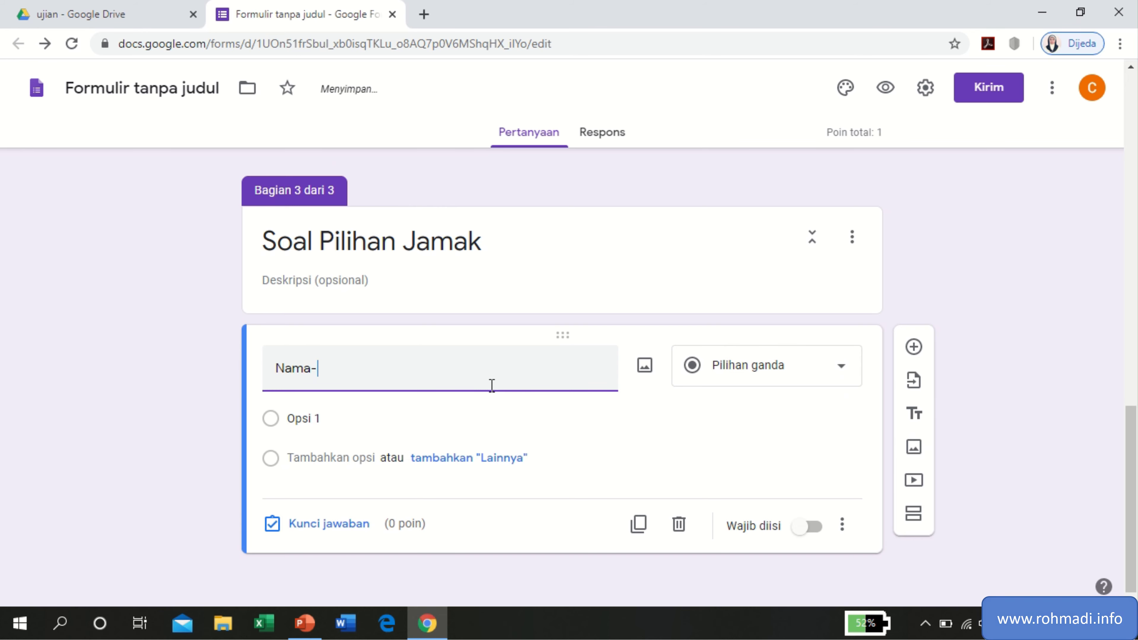
{"action": "type", "text": "Nama Presiden Indo"}
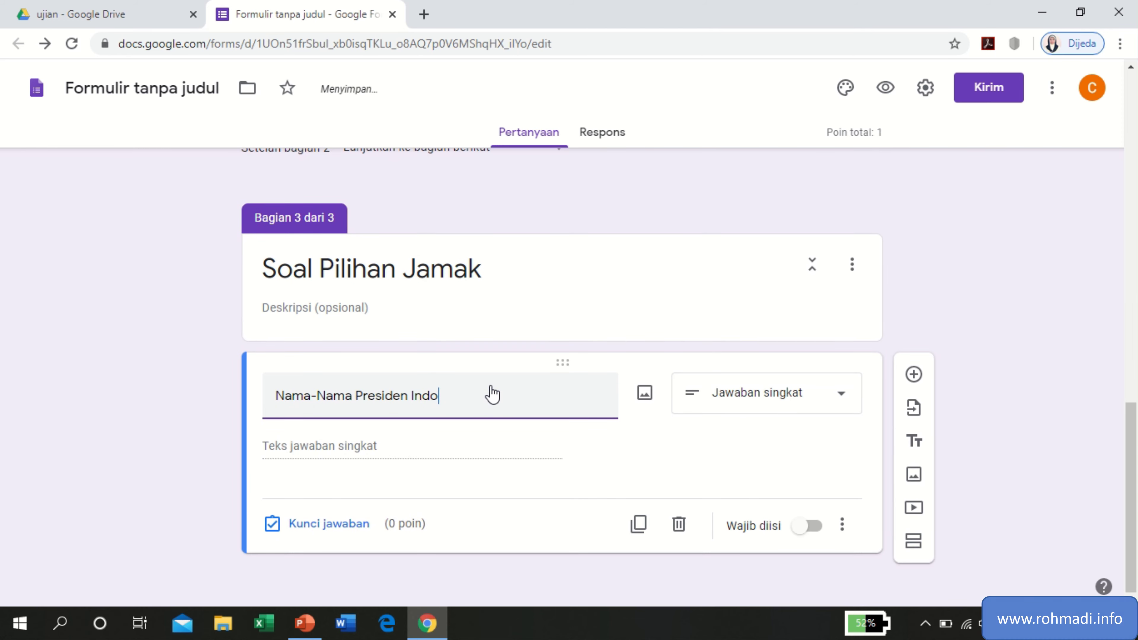
{"action": "type", "text": "nesia adalah ... ."}
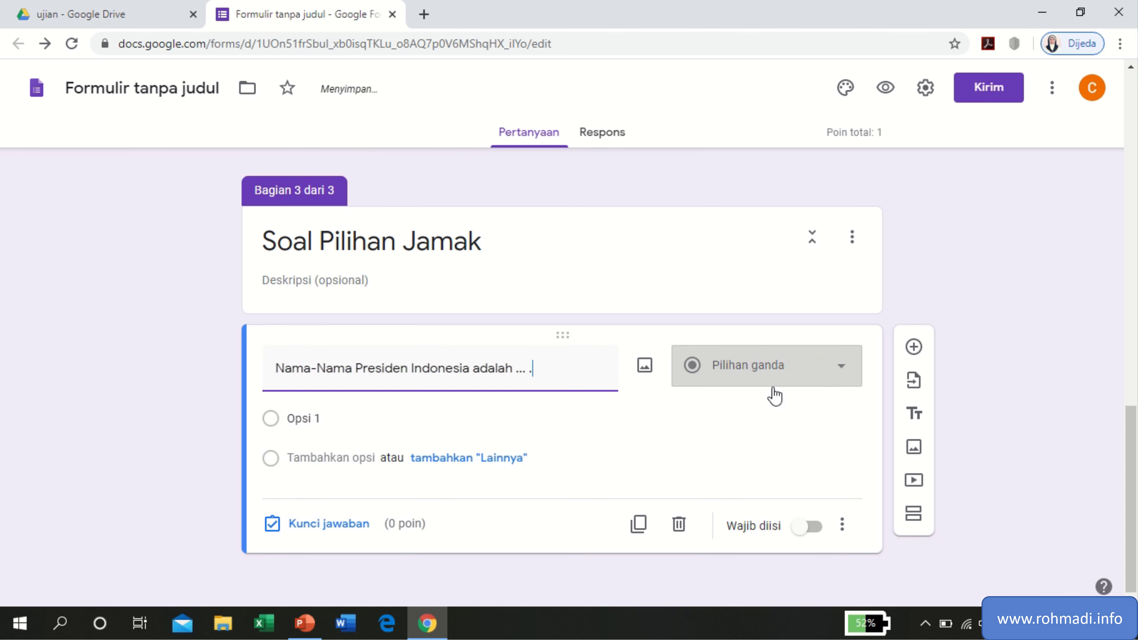
{"action": "left_click", "coordinate": [779, 385]}
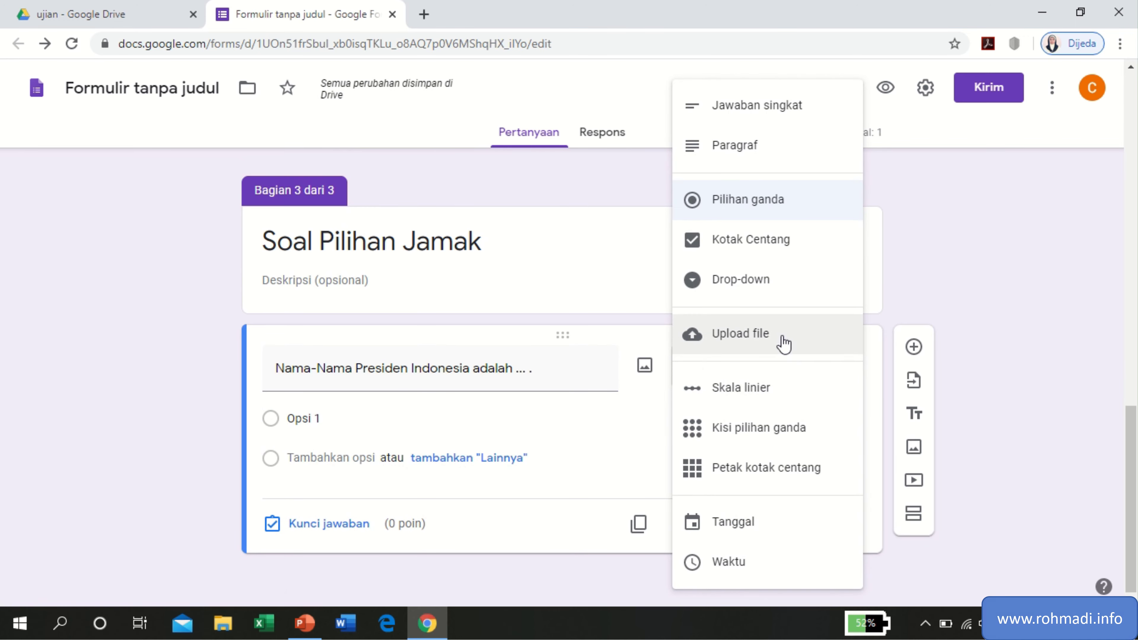
{"action": "left_click", "coordinate": [803, 260]}
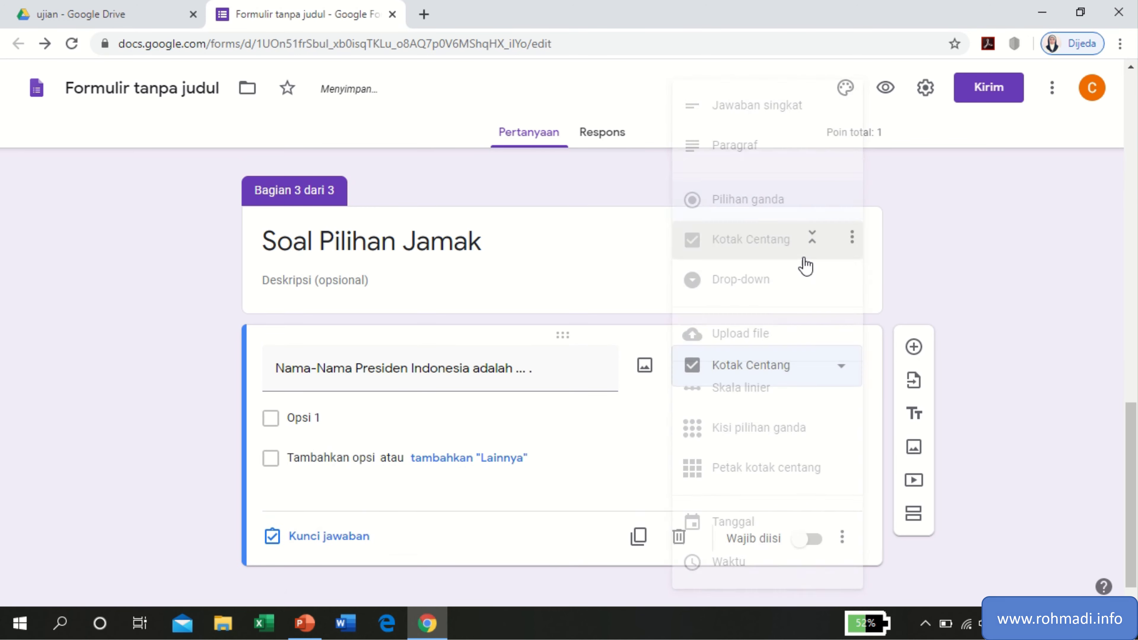
Enter Soeharto, Soekarno, Abdurrahman Wahid and Sholahuddin Wahid as the answer options of the presidents question.
{"action": "left_click", "coordinate": [315, 425]}
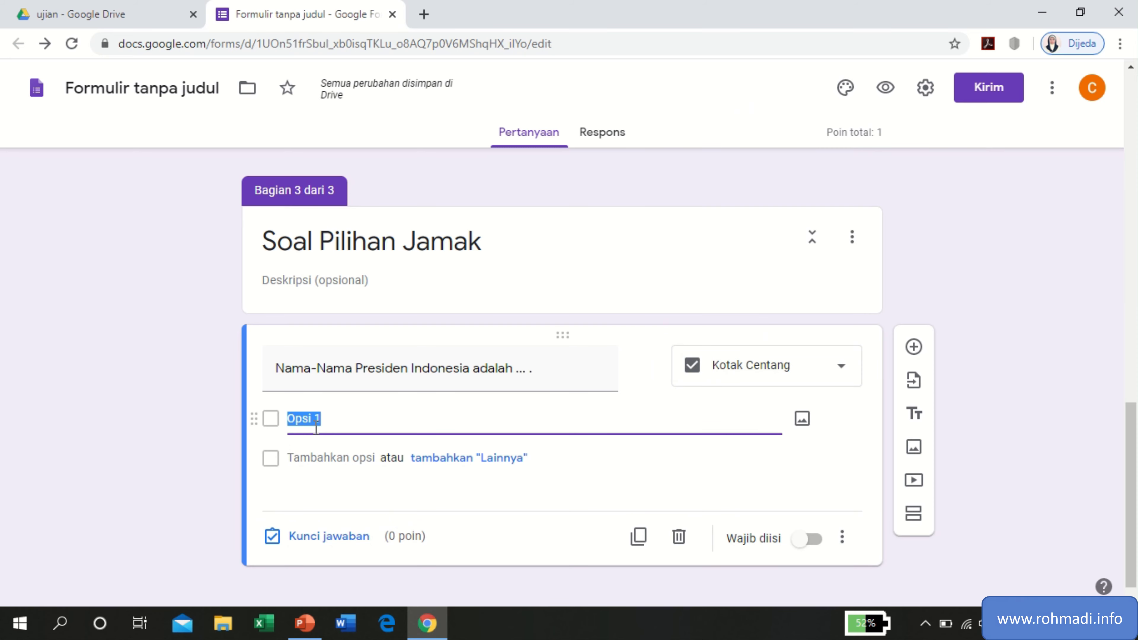
{"action": "type", "text": "Soeharto"}
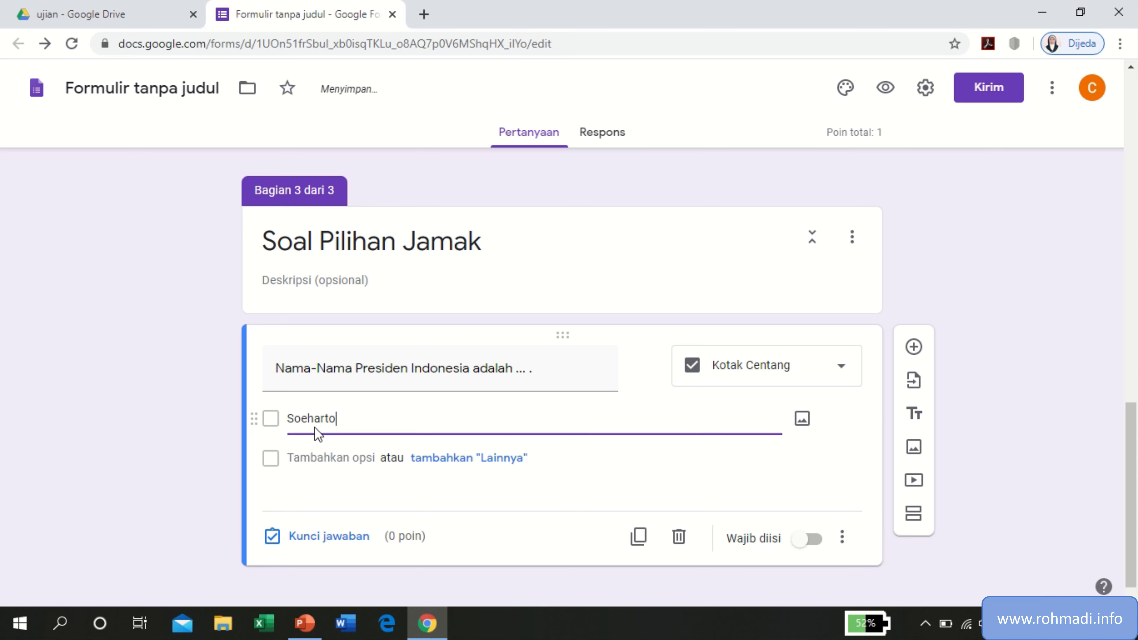
{"action": "key", "text": "Tab"}
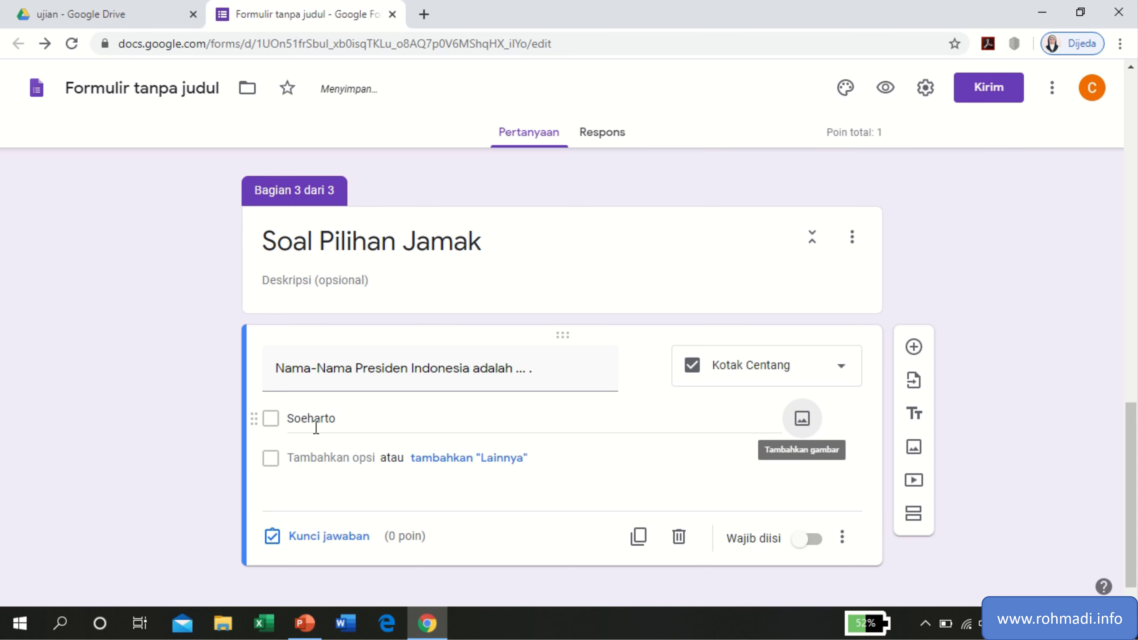
{"action": "left_click", "coordinate": [308, 457]}
{"action": "type", "text": "Soekarno"}
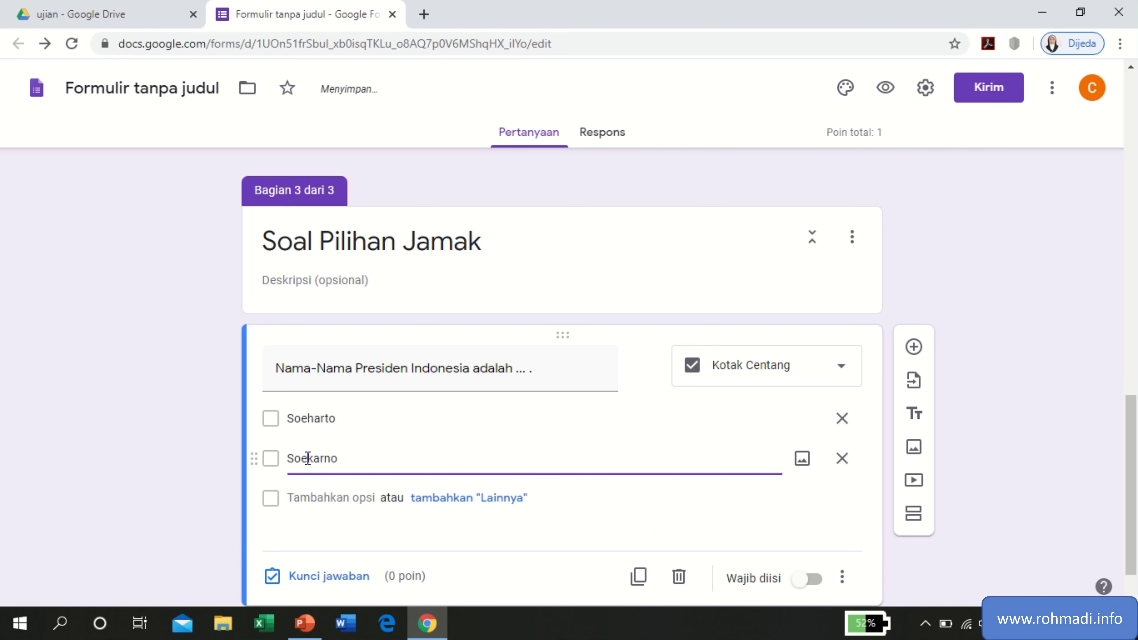
{"action": "left_click", "coordinate": [307, 495]}
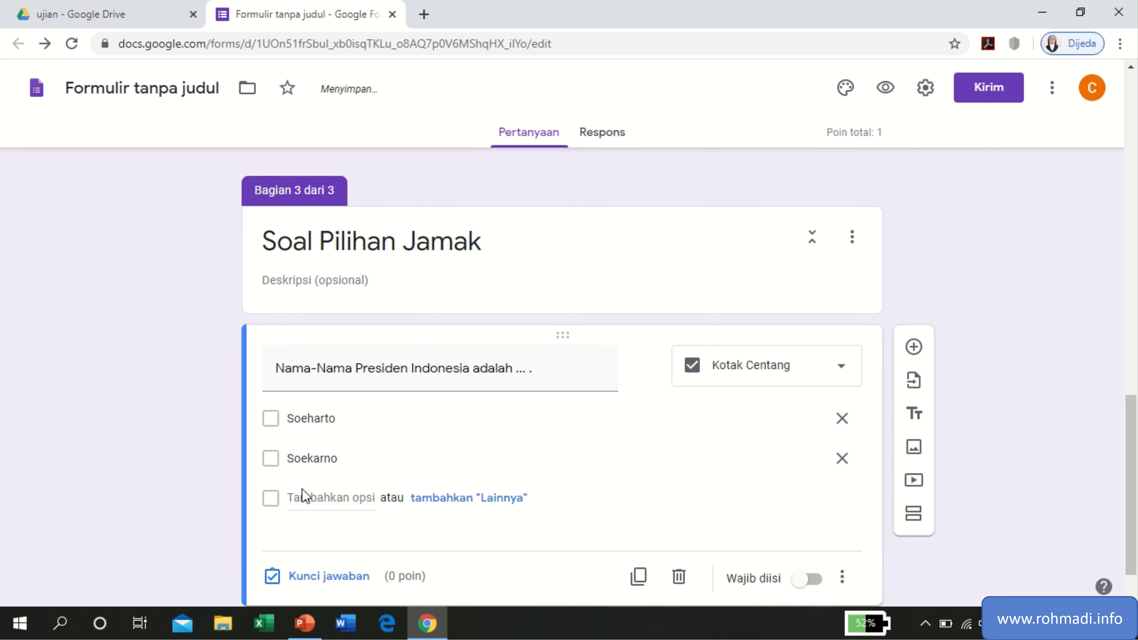
{"action": "type", "text": "Ab"}
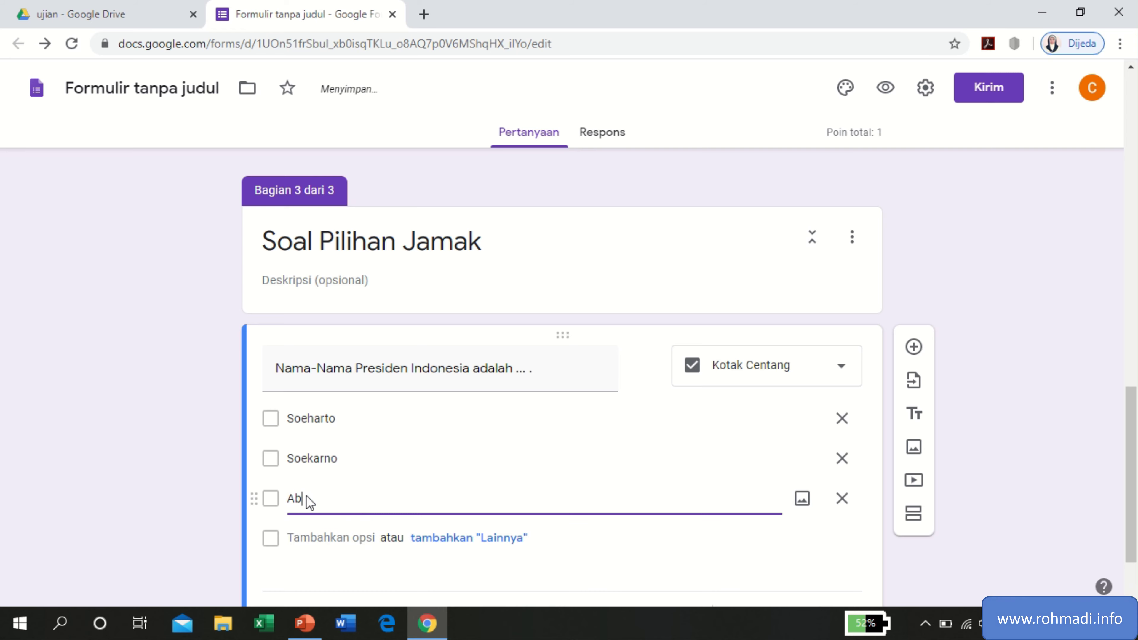
{"action": "type", "text": "durrahman Wahid"}
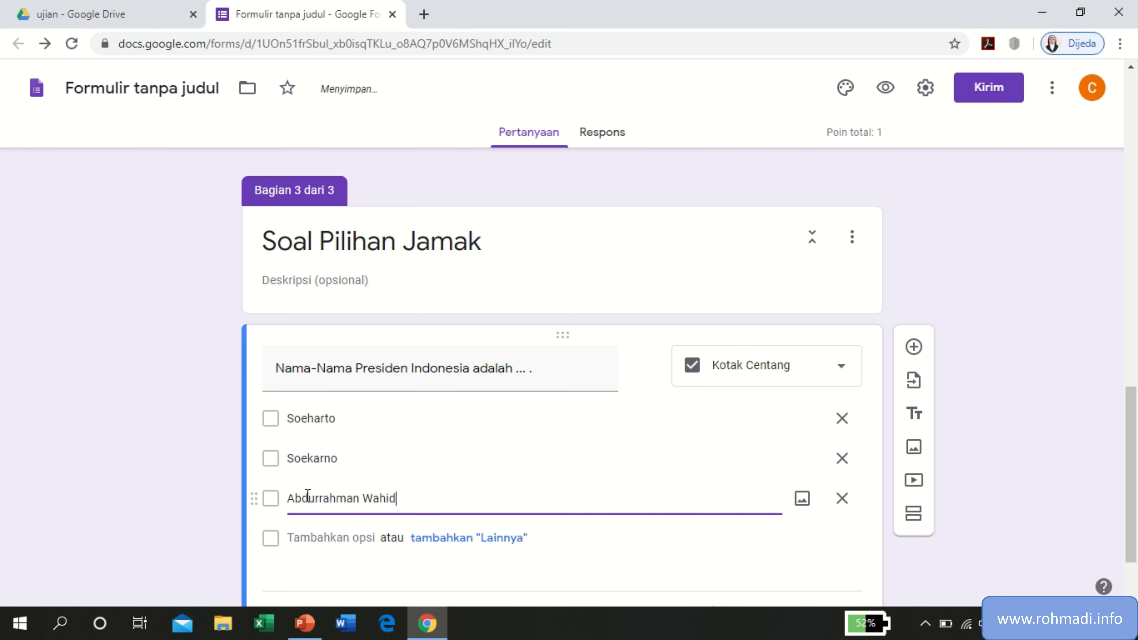
{"action": "left_click", "coordinate": [304, 537]}
{"action": "type", "text": "S"}
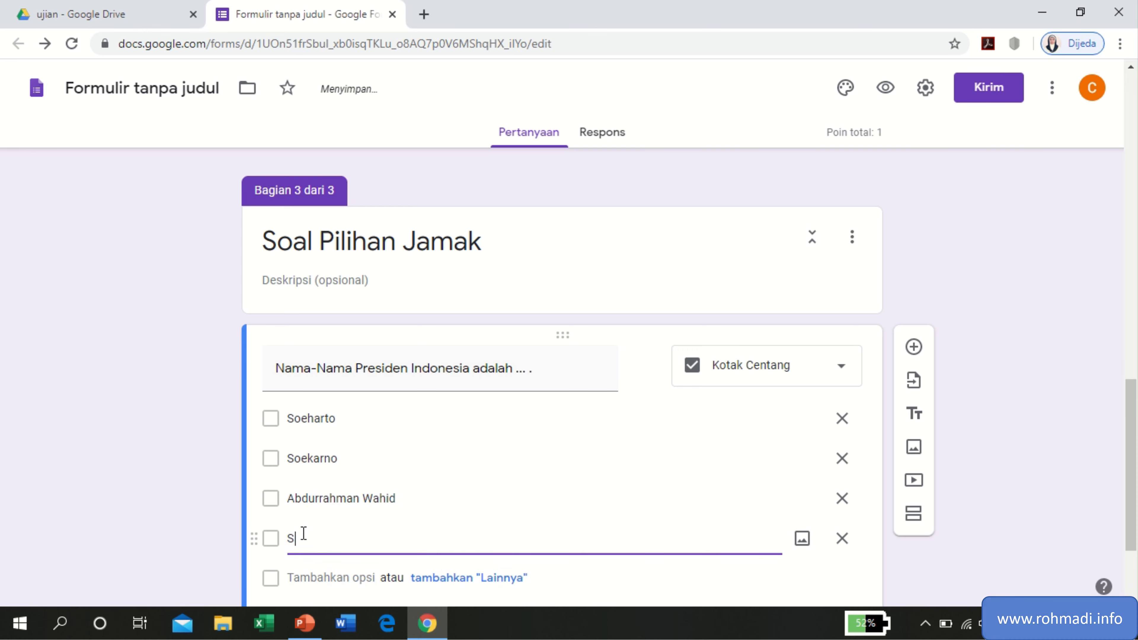
{"action": "type", "text": "halahuddin Wahid"}
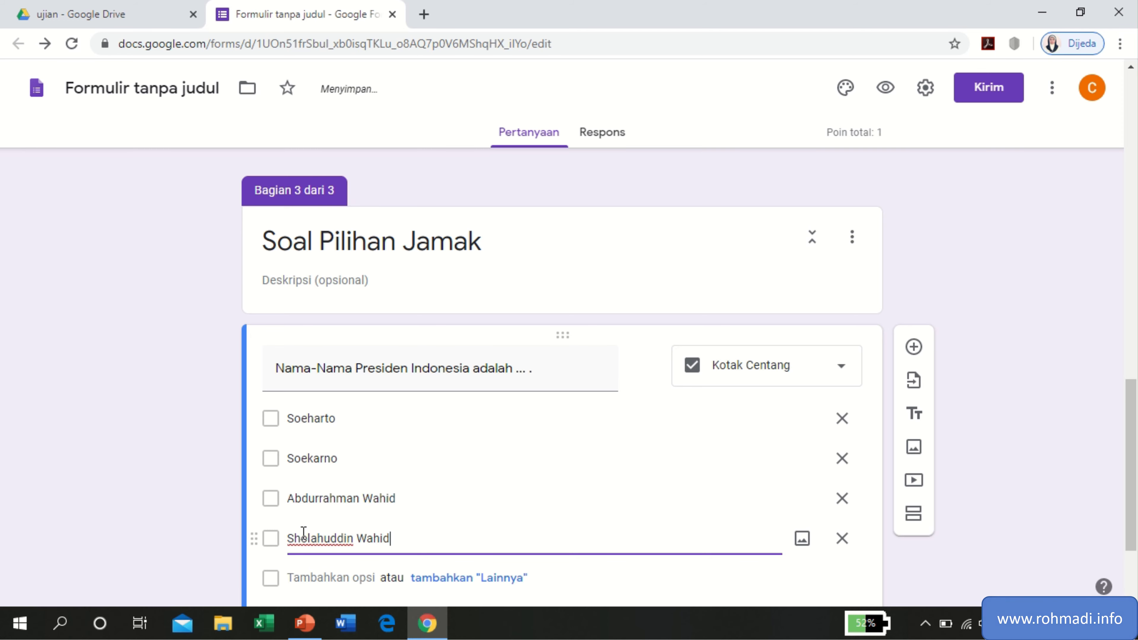
Mark Soeharto, Soekarno and Abdurrahman Wahid as the correct answers in the presidents question's answer key, worth 1 point.
{"action": "scroll", "coordinate": [303, 532], "scroll_direction": "down", "scroll_amount": 3}
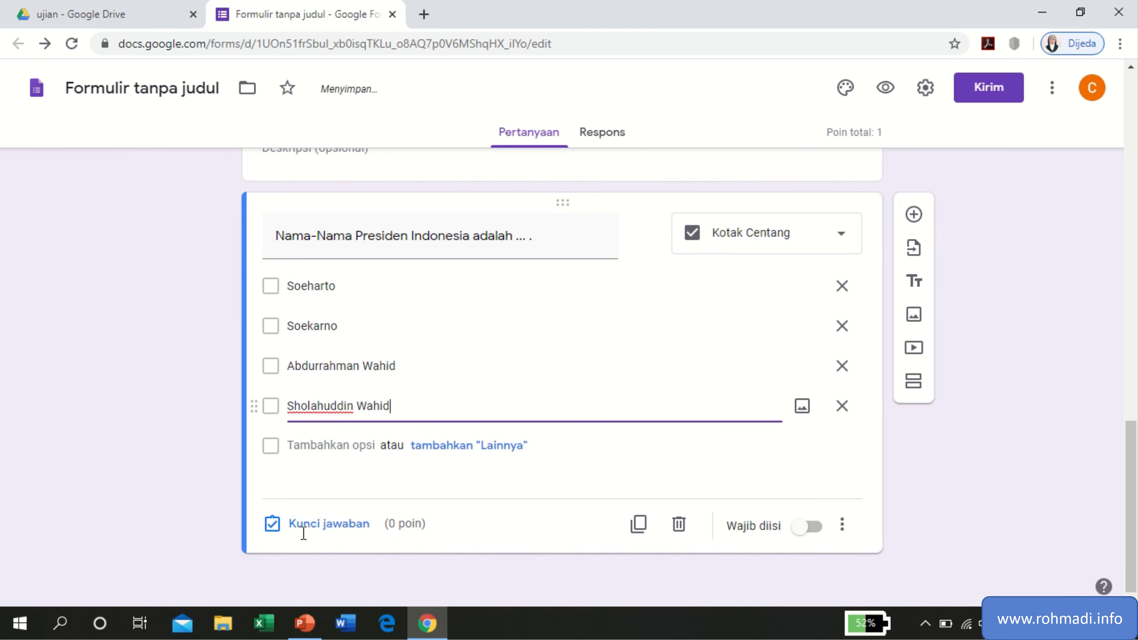
{"action": "left_click", "coordinate": [361, 530]}
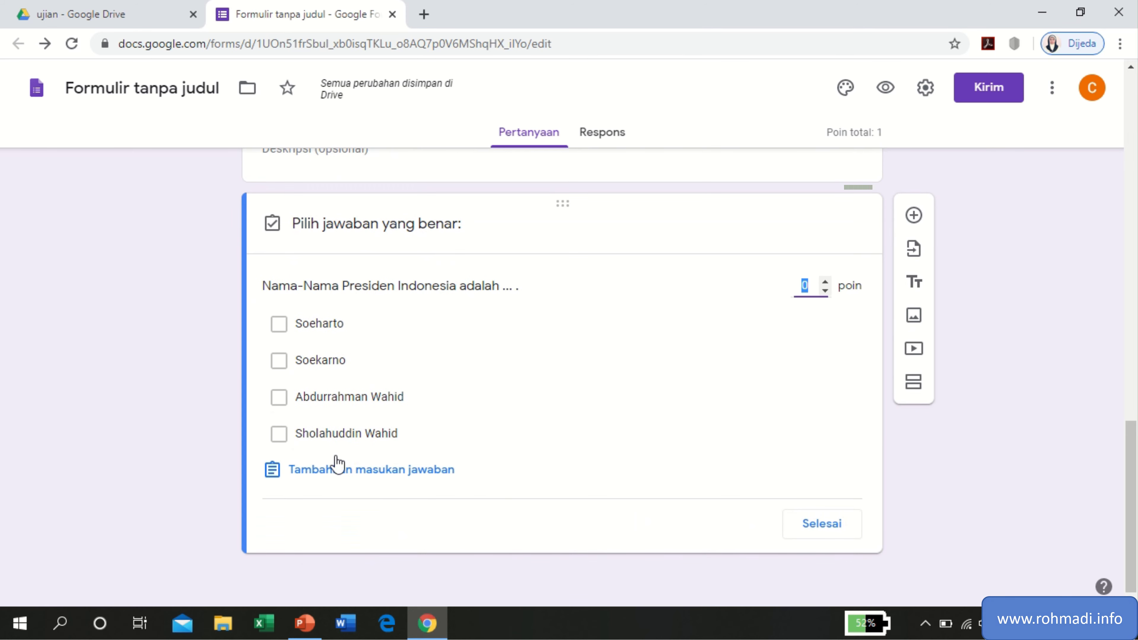
{"action": "left_click", "coordinate": [278, 325]}
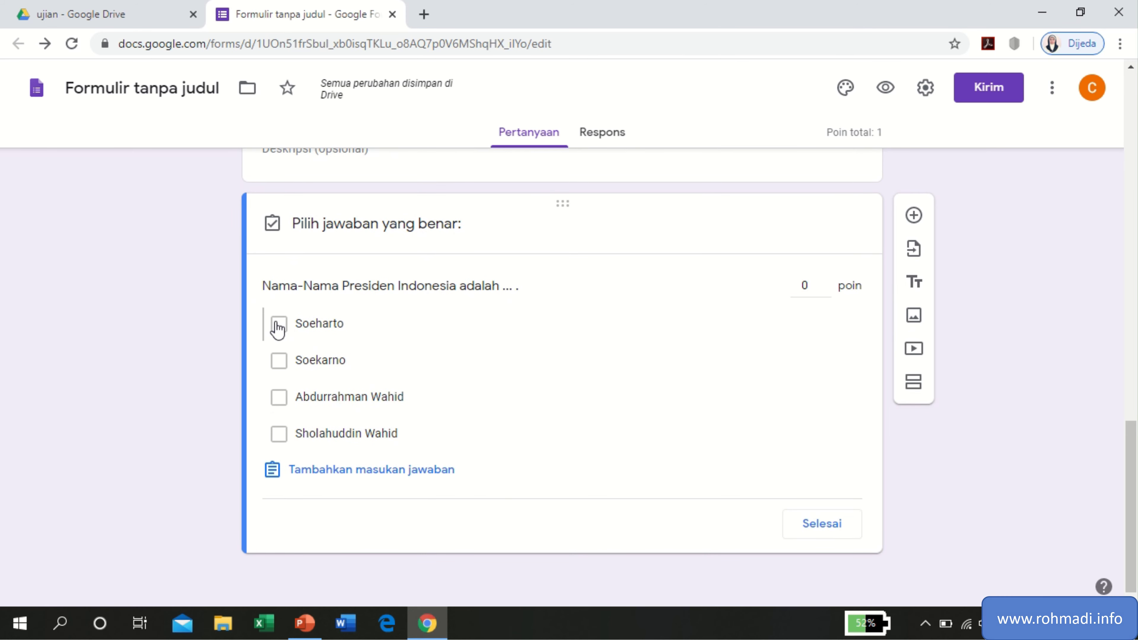
{"action": "left_click", "coordinate": [278, 362]}
{"action": "left_click", "coordinate": [279, 398]}
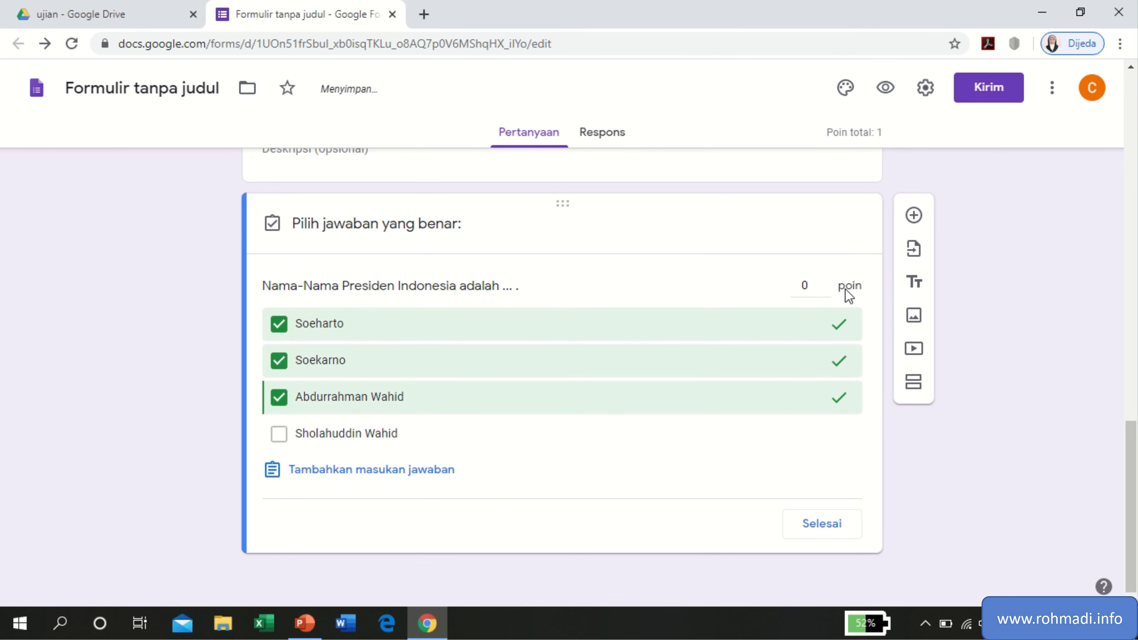
{"action": "left_click", "coordinate": [813, 287]}
{"action": "type", "text": "1"}
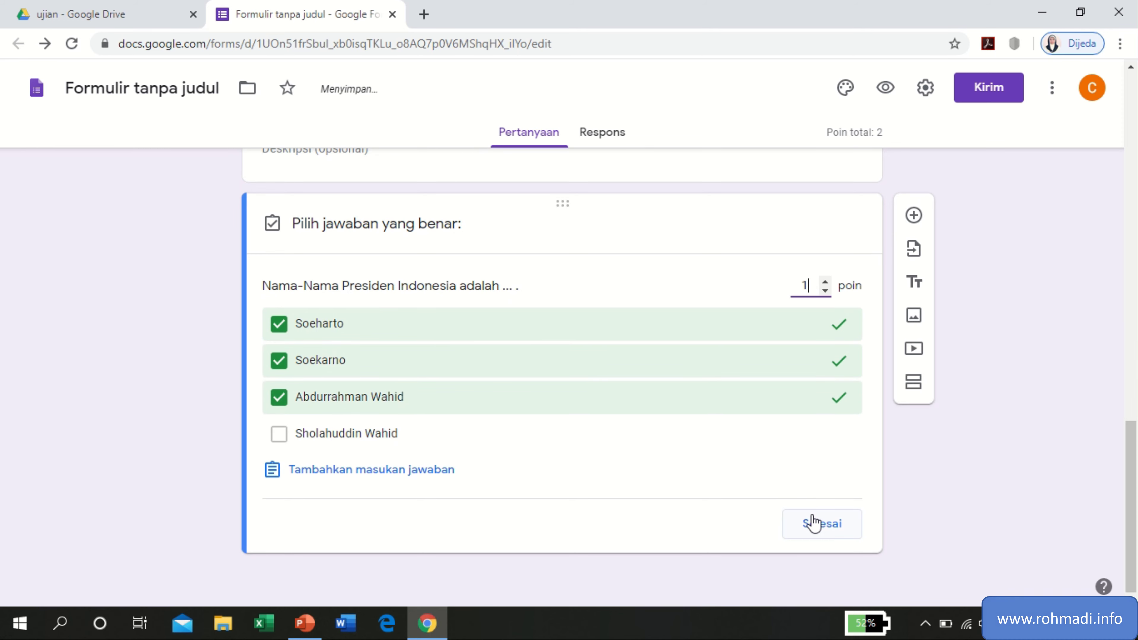
{"action": "left_click", "coordinate": [811, 522]}
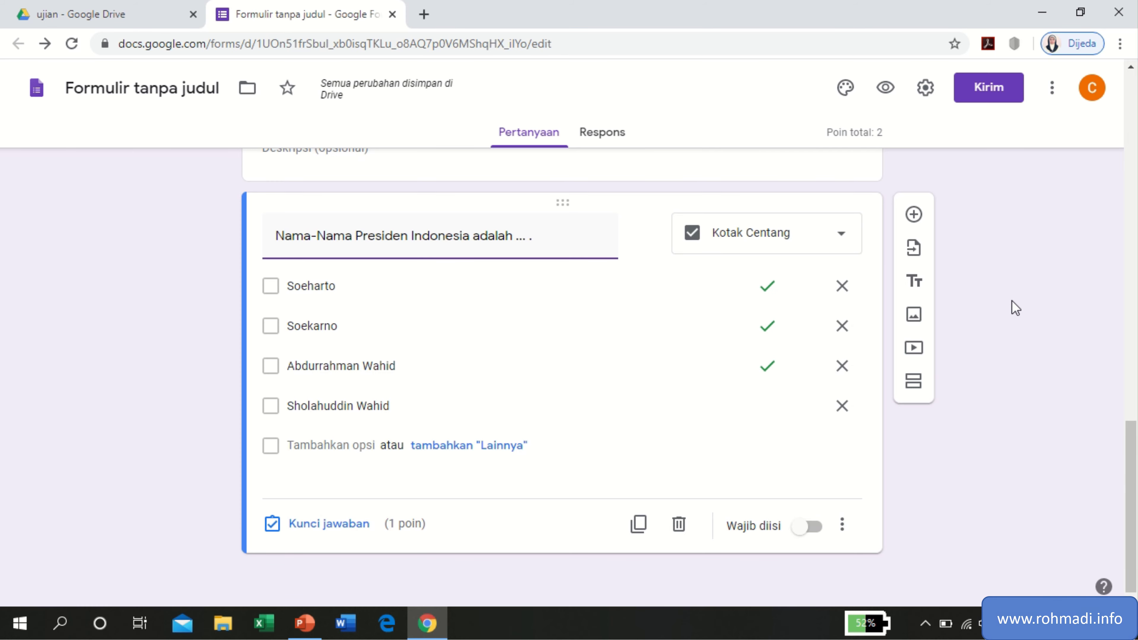
Add a section titled "Soal Essay" after the presidents question, and make the presidents question required.
{"action": "left_click", "coordinate": [913, 382]}
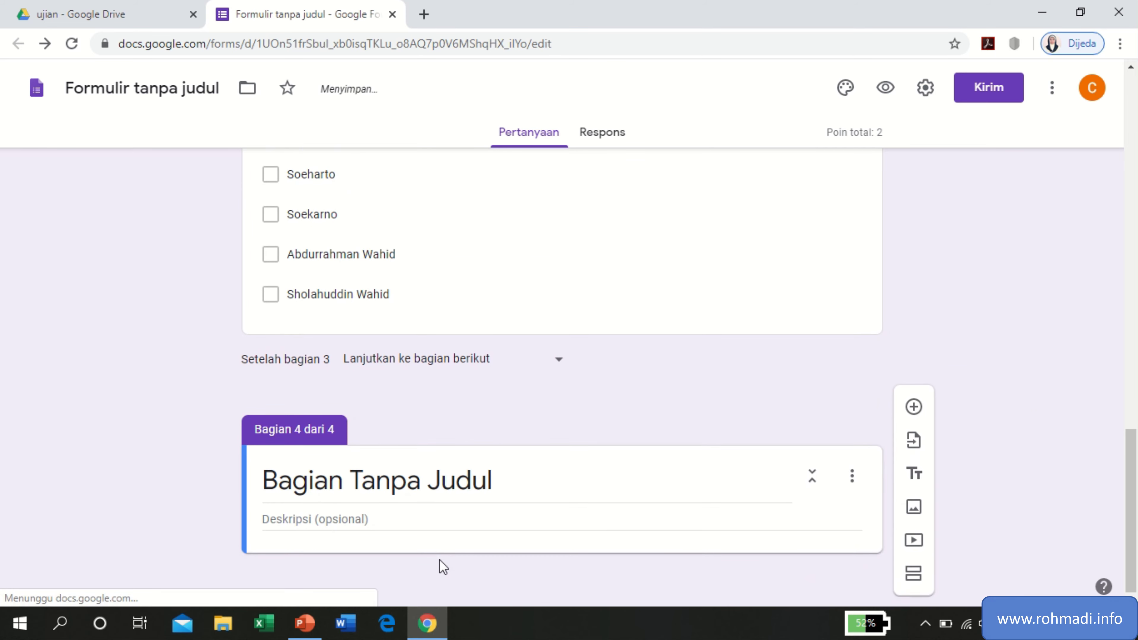
{"action": "left_click", "coordinate": [687, 312]}
{"action": "left_click", "coordinate": [815, 445]}
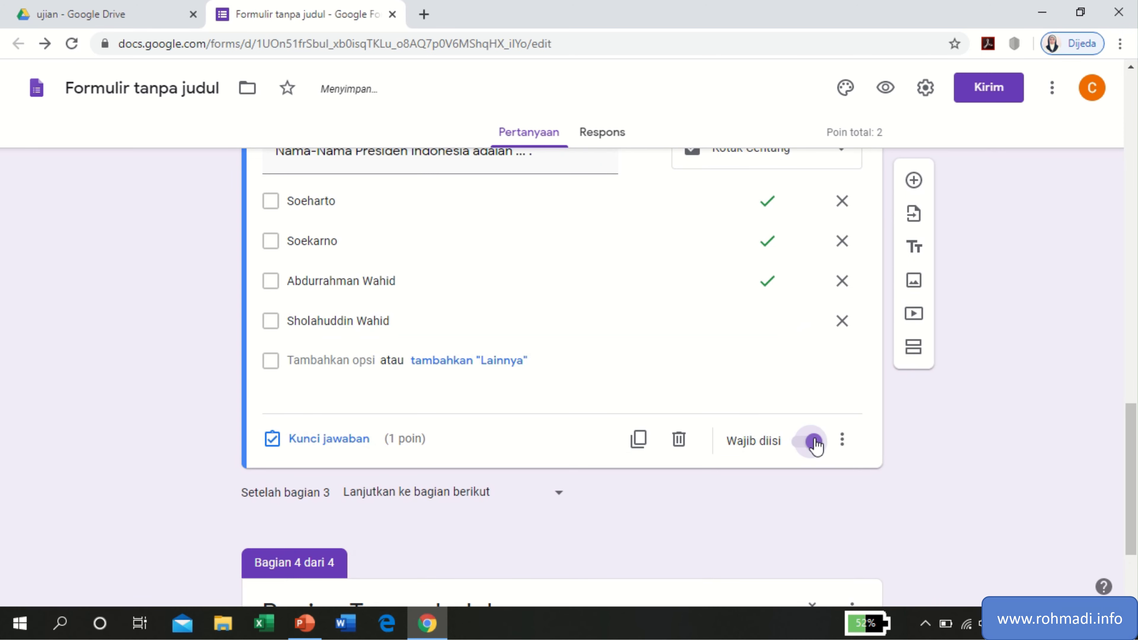
{"action": "scroll", "coordinate": [812, 445], "scroll_direction": "down", "scroll_amount": 3}
{"action": "left_click", "coordinate": [407, 479]}
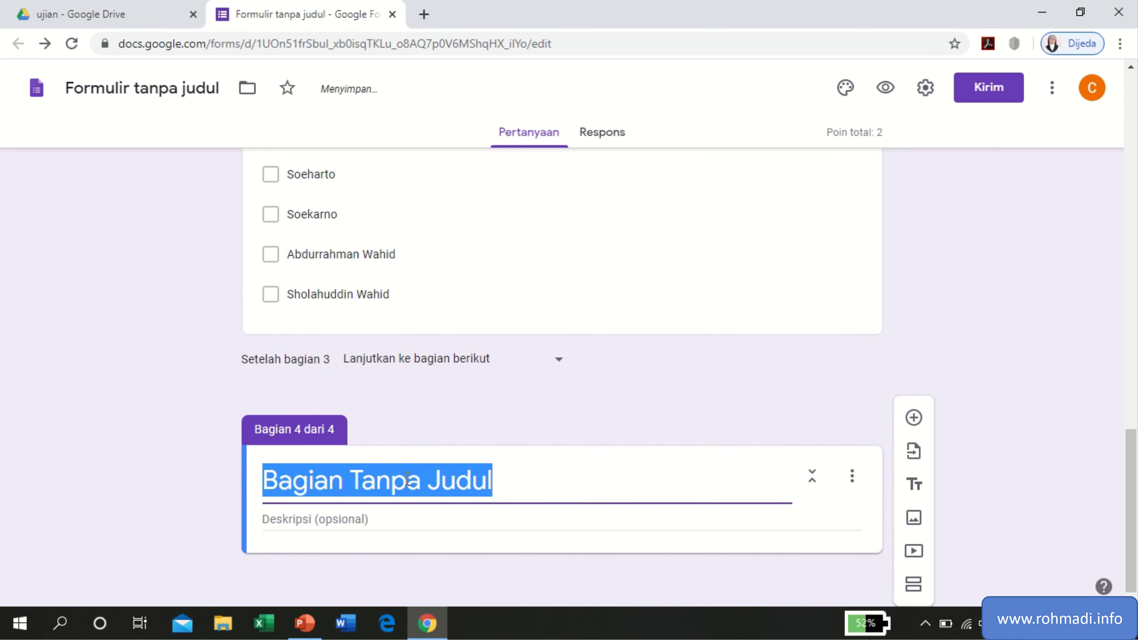
{"action": "type", "text": "Soal Essay"}
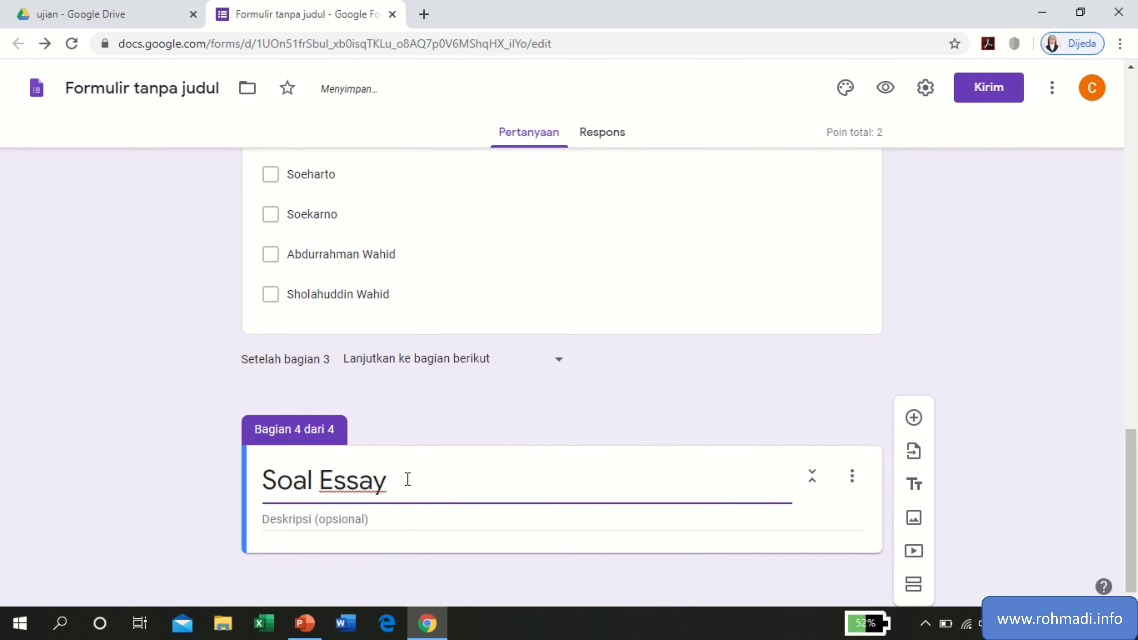
Add a question reading "Tuliskan Dasar negara indonesia!" to the "Soal Essay" section.
{"action": "left_click", "coordinate": [914, 417]}
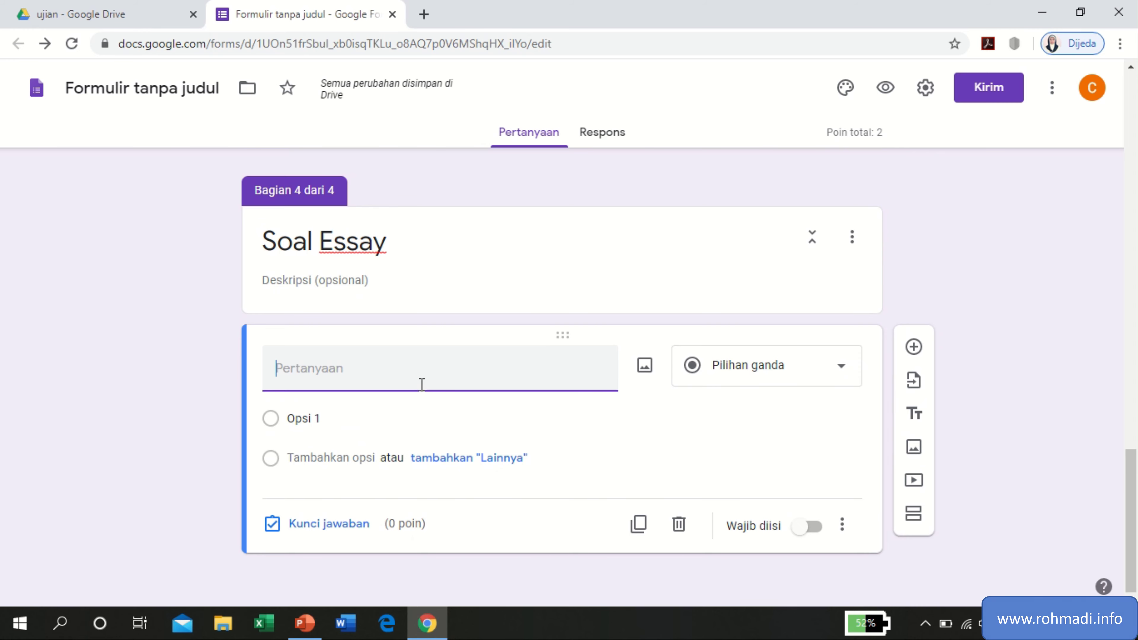
{"action": "type", "text": "Tuliskan Dasar negar"}
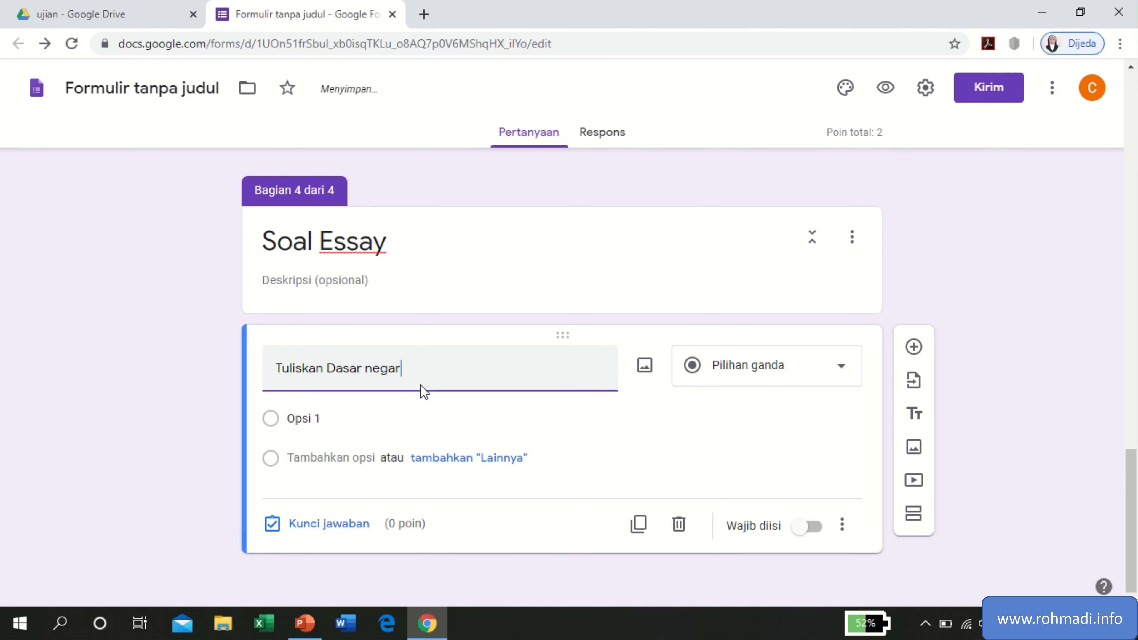
{"action": "type", "text": "a Pancasi"}
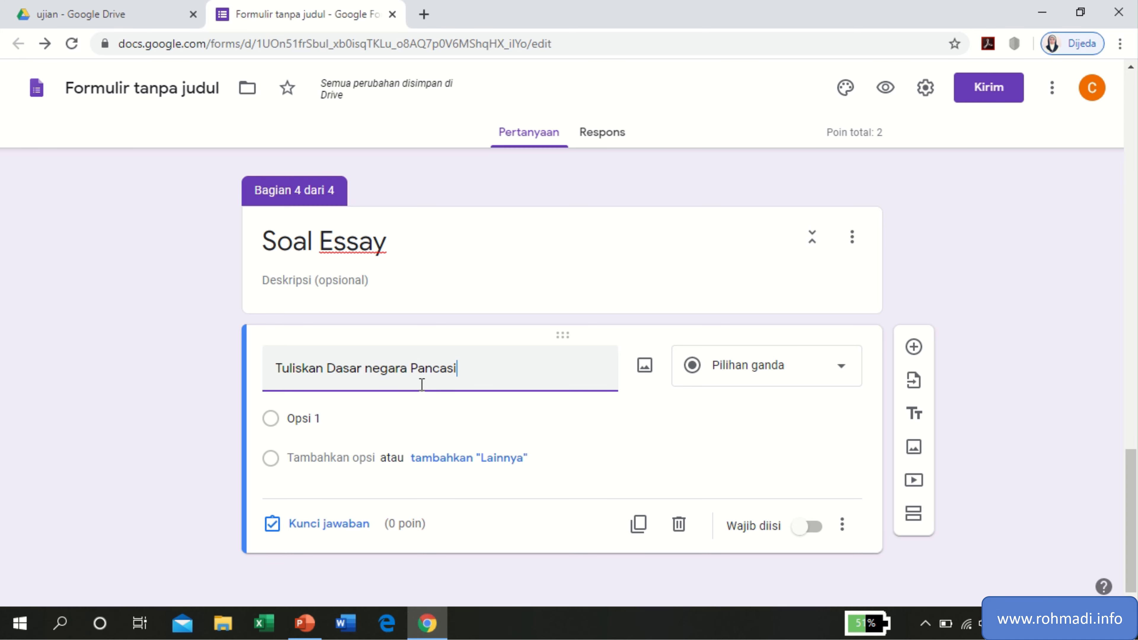
{"action": "type", "text": "la dan tulisk"}
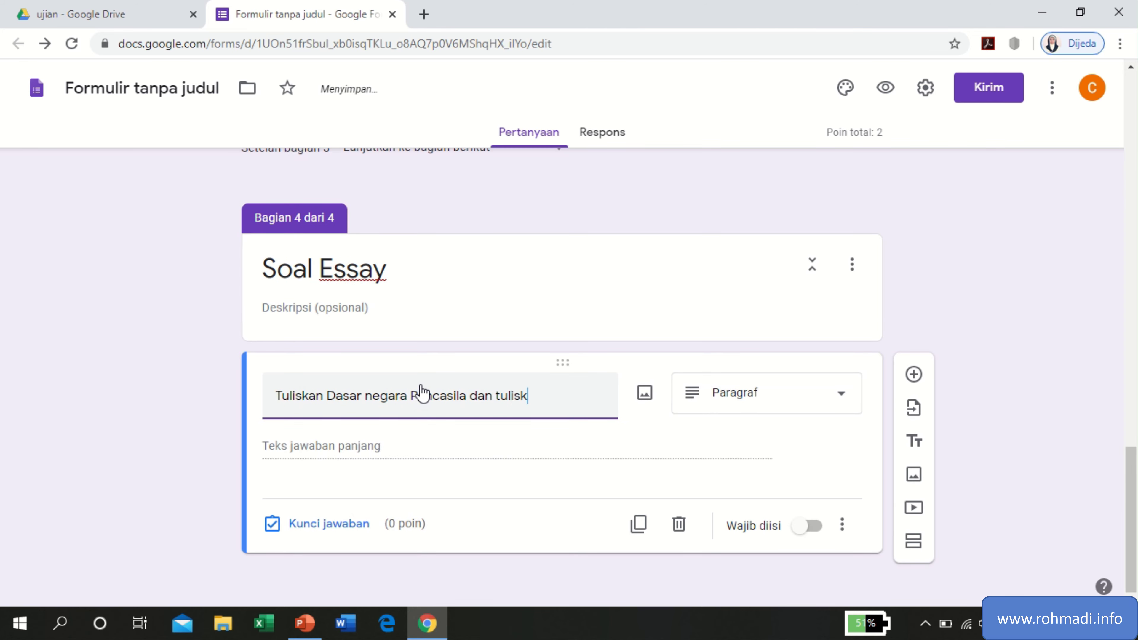
{"action": "key", "text": "BackSpace"}
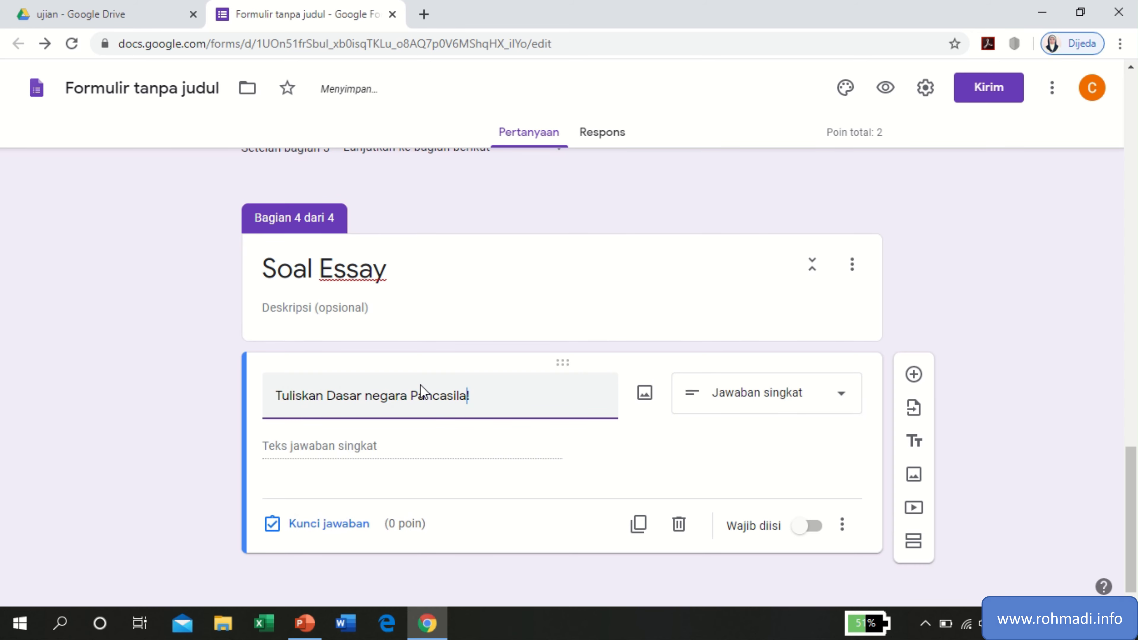
{"action": "double_click", "coordinate": [421, 391]}
{"action": "type", "text": "inidone"}
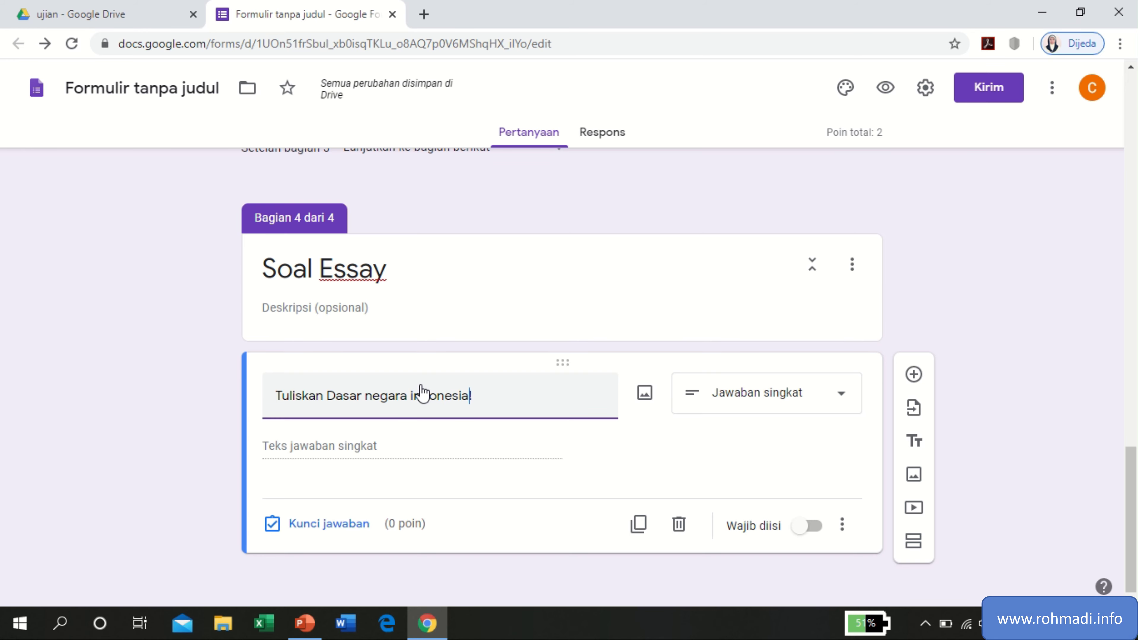
Capitalise "Indonesia" in the Dasar negara question and set its answer key to 8 points with "Pancasila" as the only correct answer.
{"action": "key", "text": "ctrl+Left"}
{"action": "left_click", "coordinate": [298, 535]}
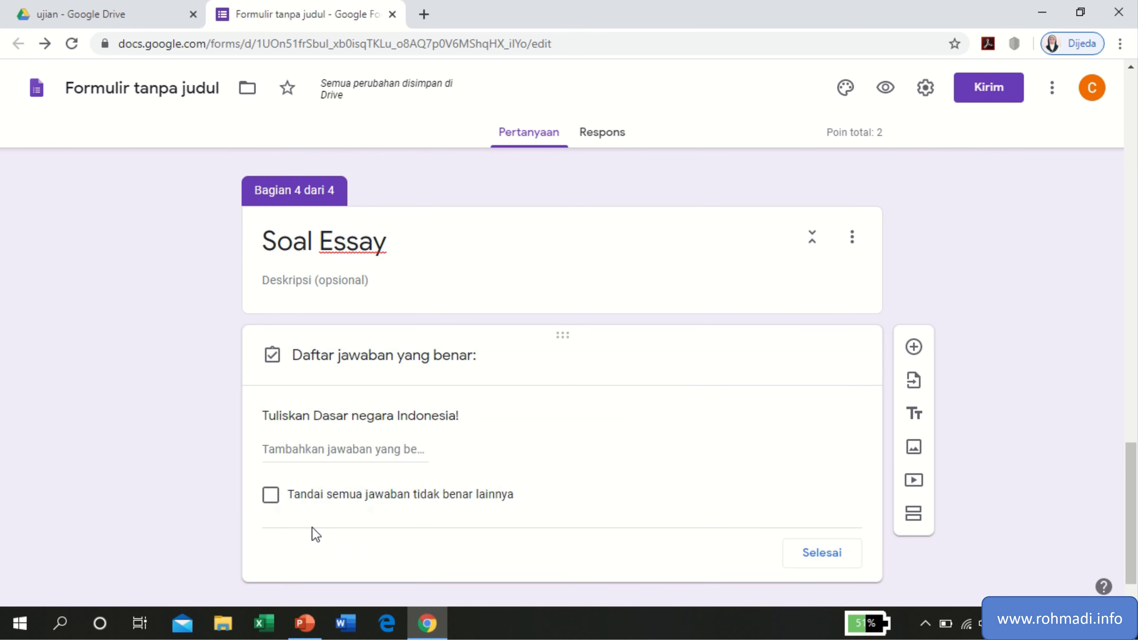
{"action": "type", "text": "8"}
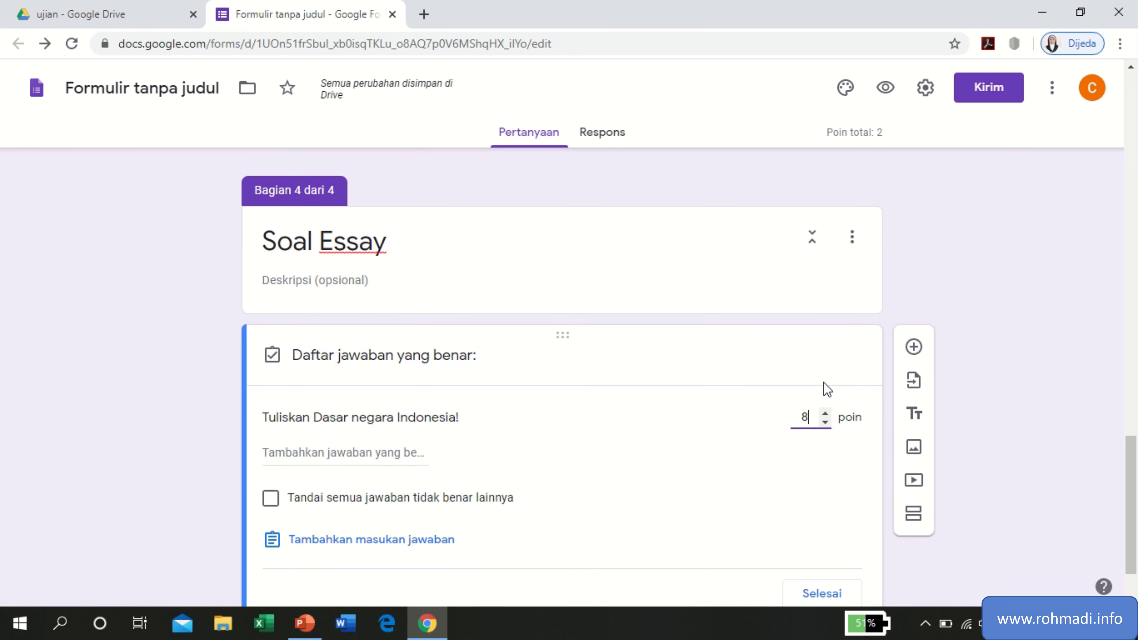
{"action": "left_click", "coordinate": [389, 460]}
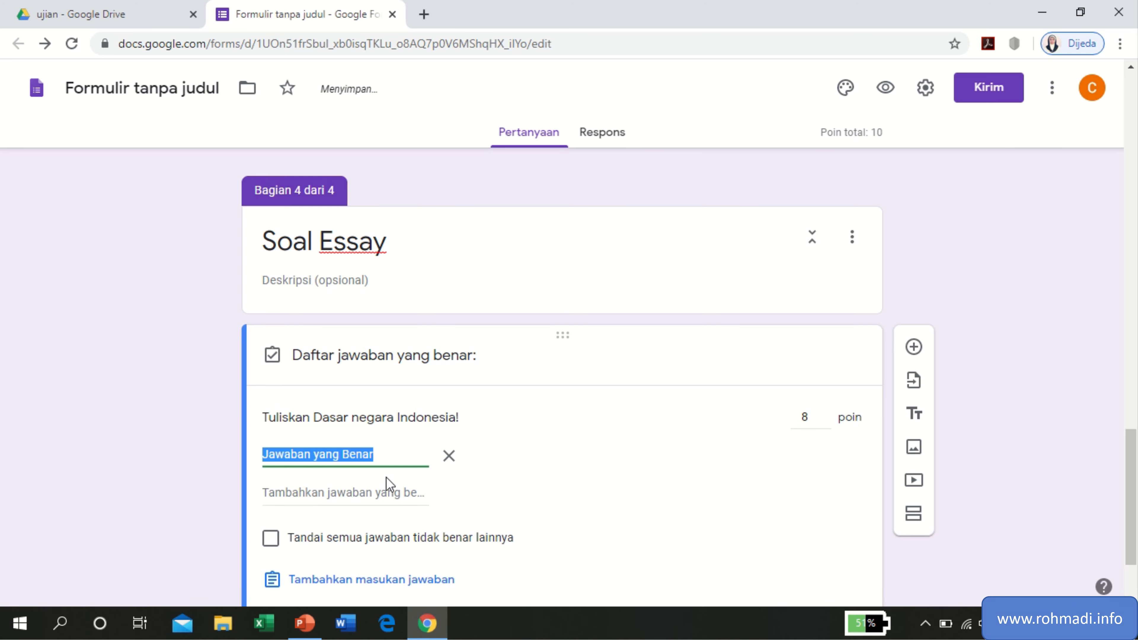
{"action": "left_click", "coordinate": [398, 493]}
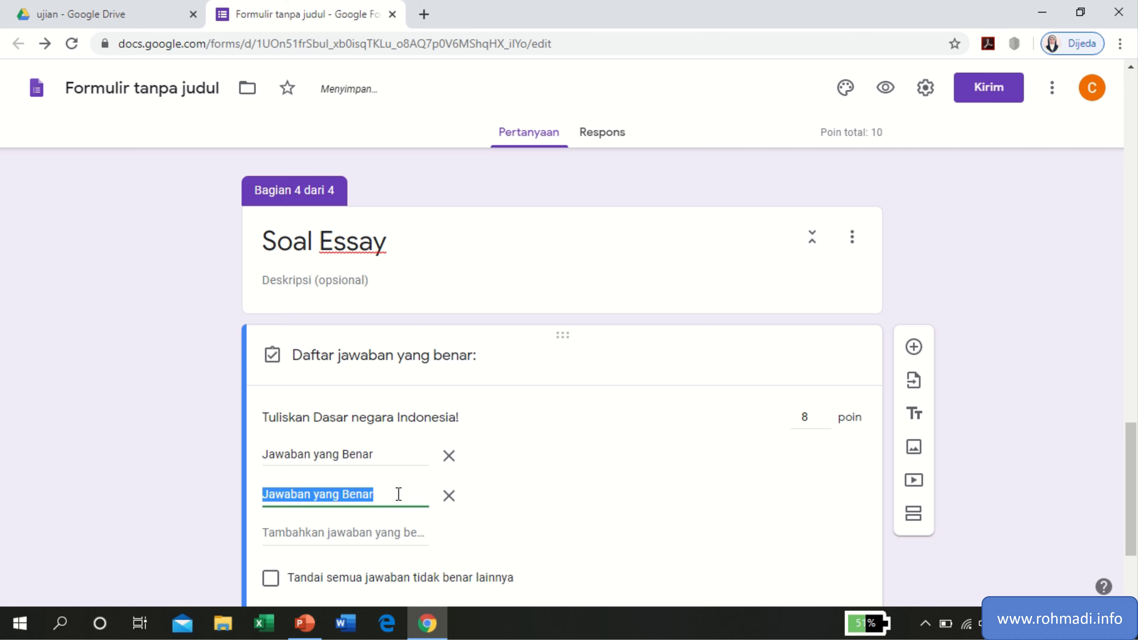
{"action": "left_click", "coordinate": [390, 460]}
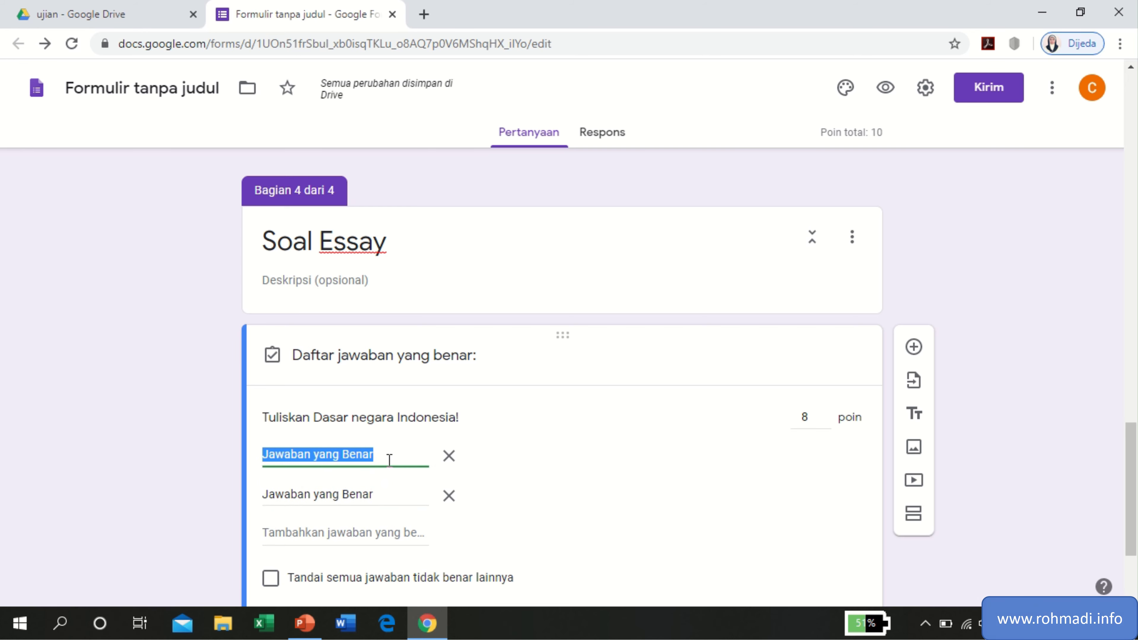
{"action": "type", "text": "Pancasila"}
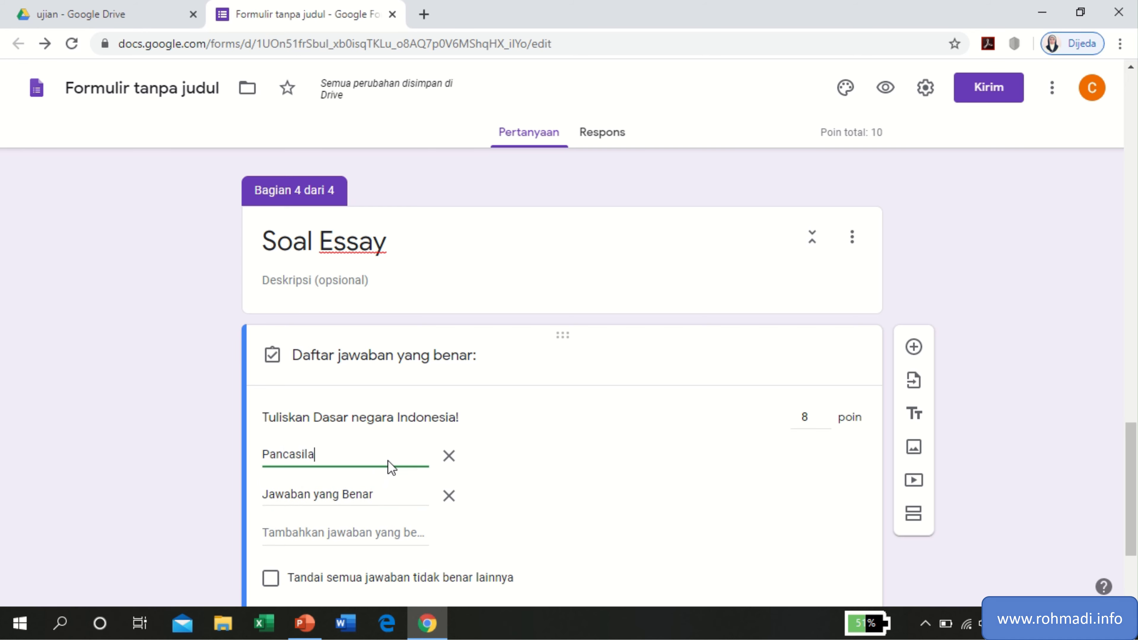
{"action": "left_click", "coordinate": [448, 495]}
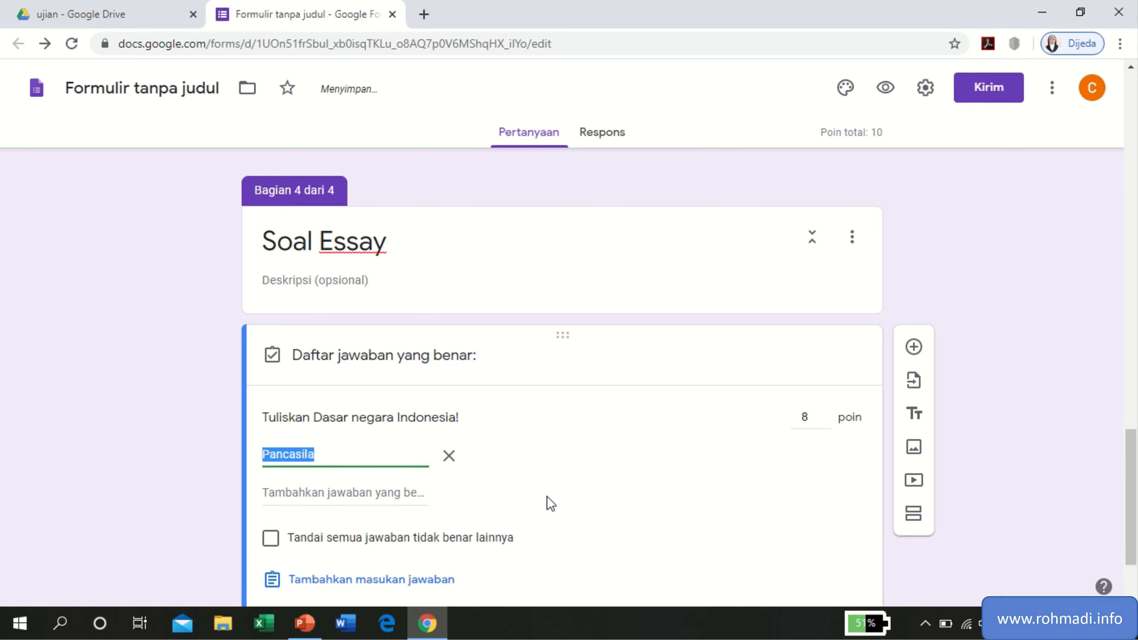
Finish the answer key of the Dasar negara question and make the question required.
{"action": "scroll", "coordinate": [546, 504], "scroll_direction": "down", "scroll_amount": 2}
{"action": "left_click", "coordinate": [805, 527]}
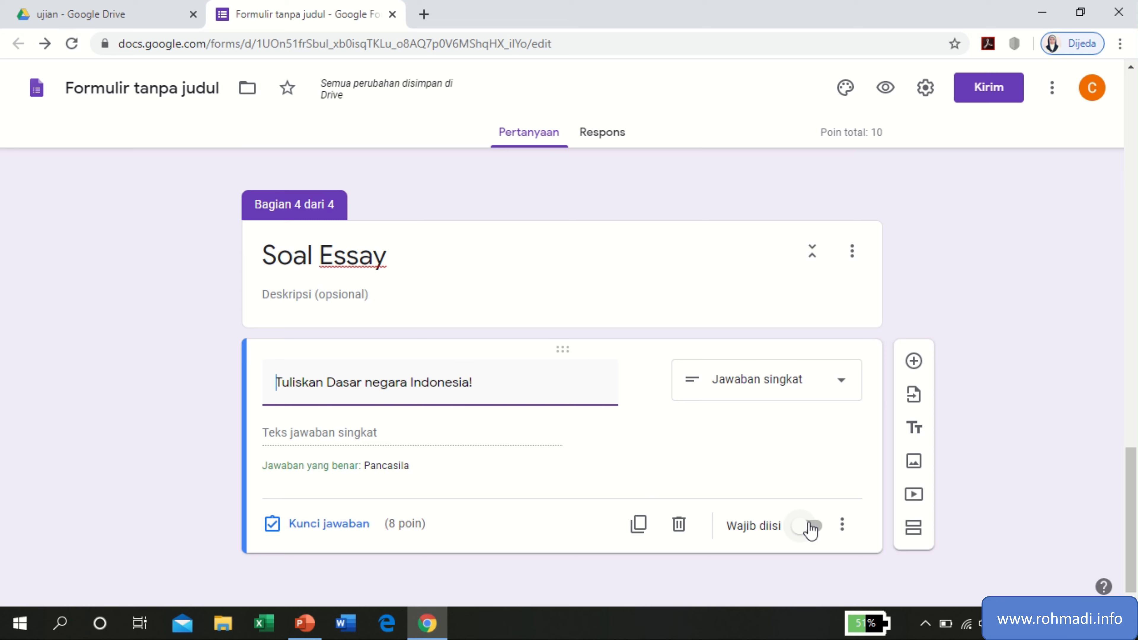
{"action": "left_click", "coordinate": [811, 527]}
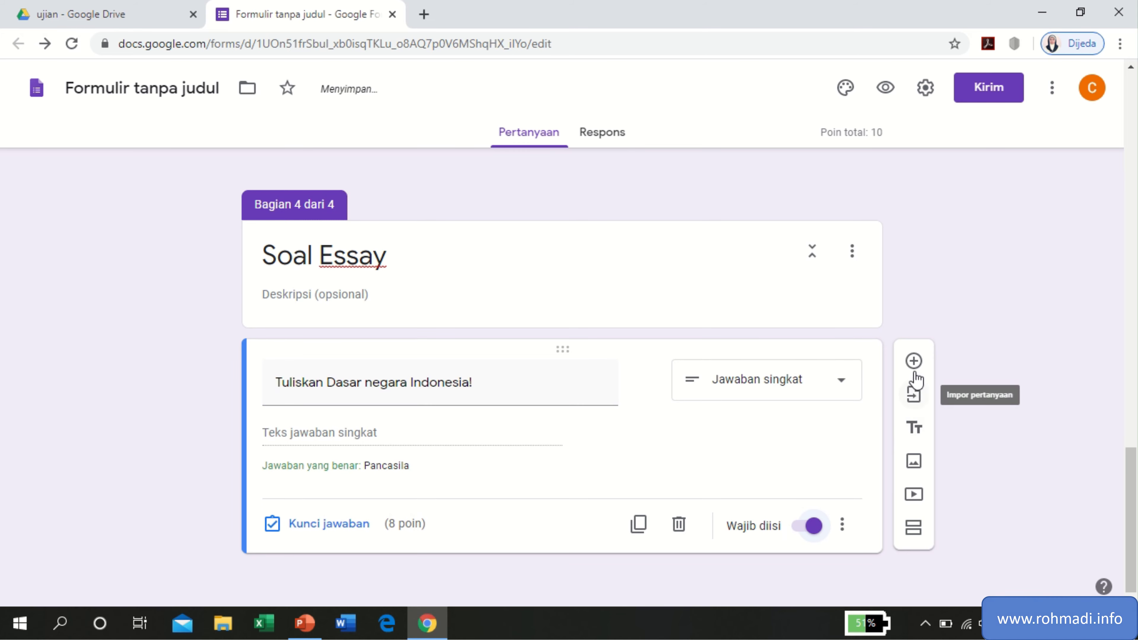
Add a paragraph-type question reading "Tuliskan 5 sila dalam Pancasila" below the Dasar negara question.
{"action": "left_click", "coordinate": [914, 361]}
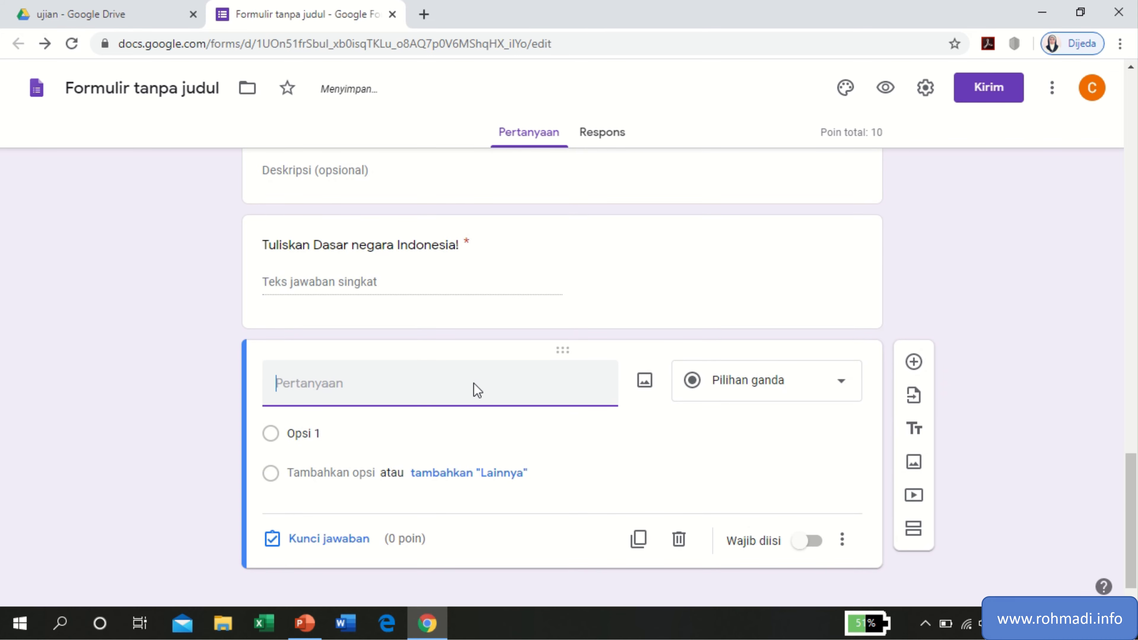
{"action": "type", "text": "Jelas"}
{"action": "type", "text": "kan"}
{"action": "key", "text": "BackSpace"}
{"action": "key", "text": "BackSpace"}
{"action": "key", "text": "BackSpace"}
{"action": "key", "text": "BackSpace"}
{"action": "key", "text": "BackSpace"}
{"action": "key", "text": "BackSpace"}
{"action": "key", "text": "BackSpace"}
{"action": "key", "text": "BackSpace"}
{"action": "type", "text": "Tulskan 5"}
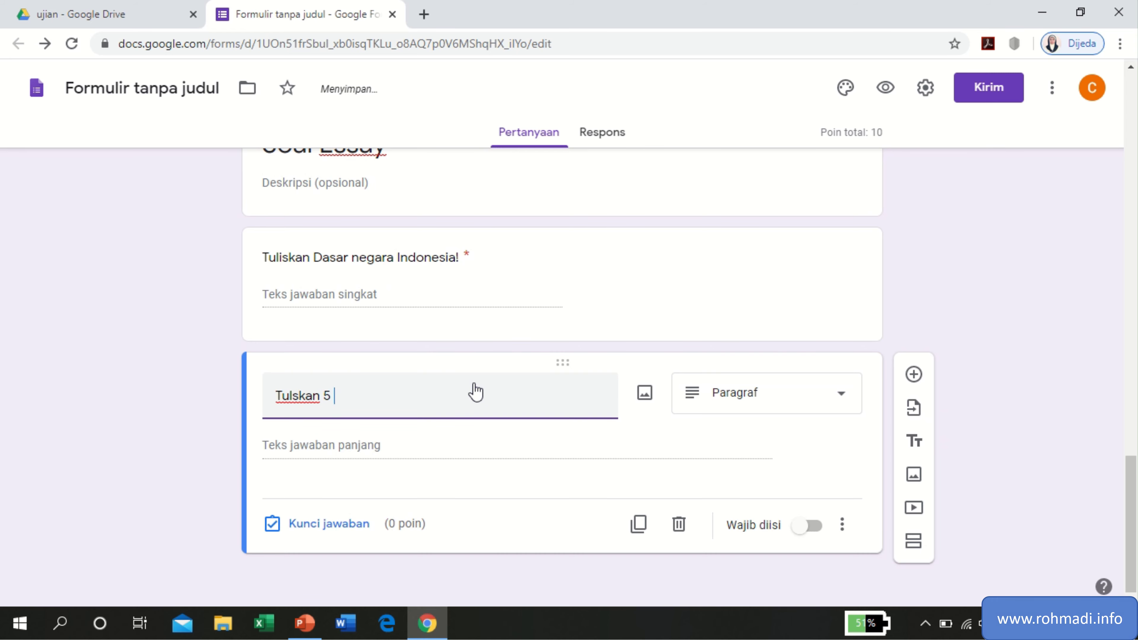
{"action": "type", "text": " sila dalam Pancasila"}
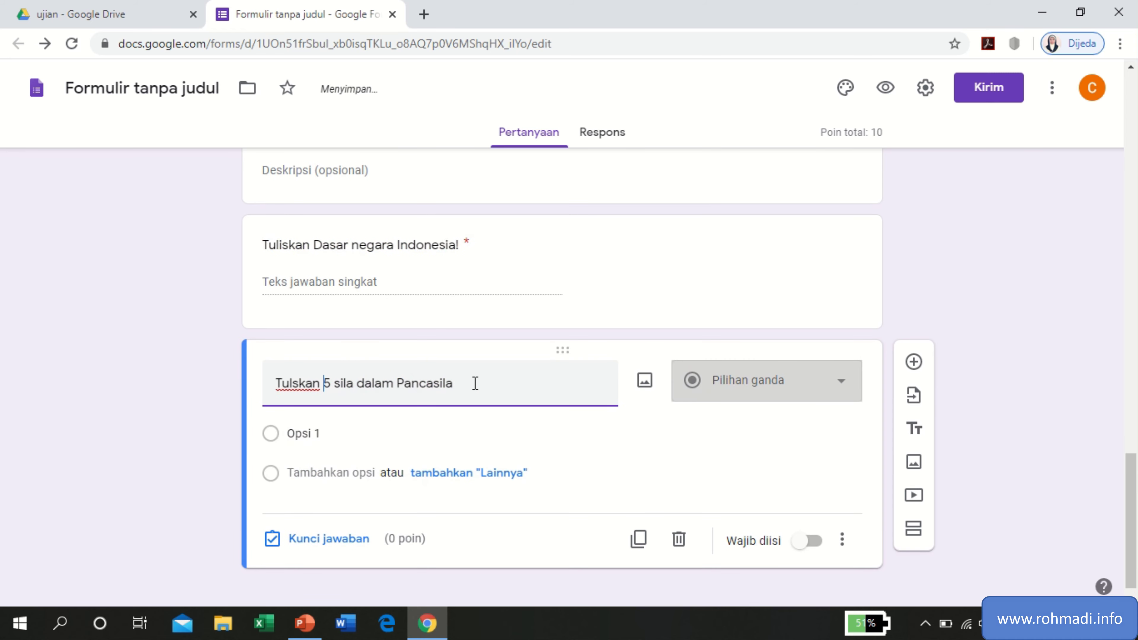
{"action": "type", "text": "i"}
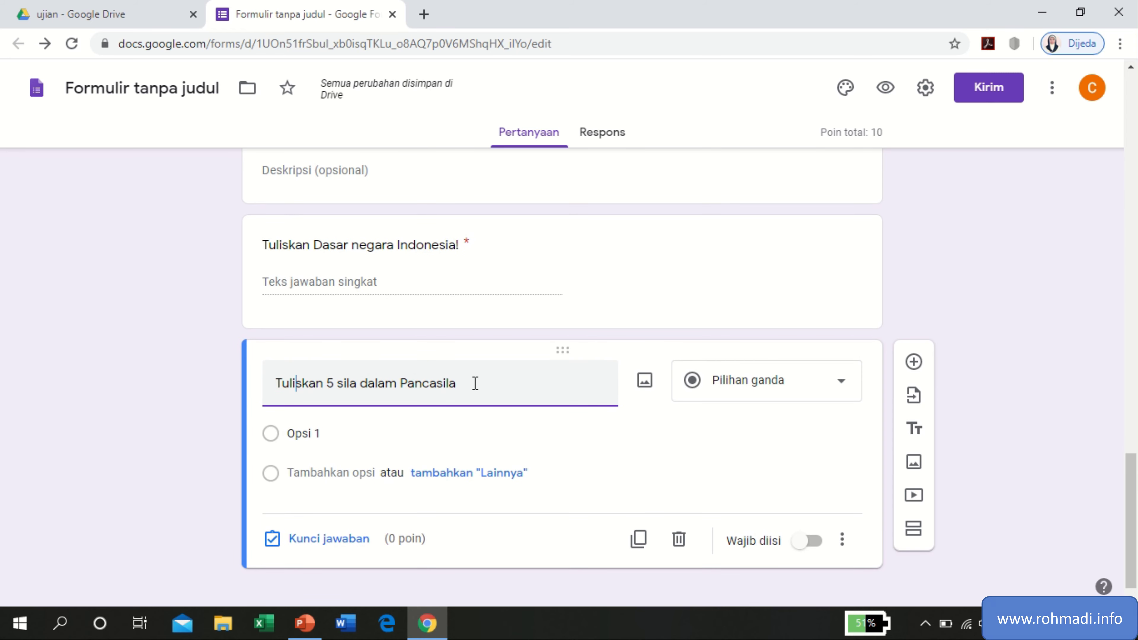
{"action": "left_click", "coordinate": [809, 396]}
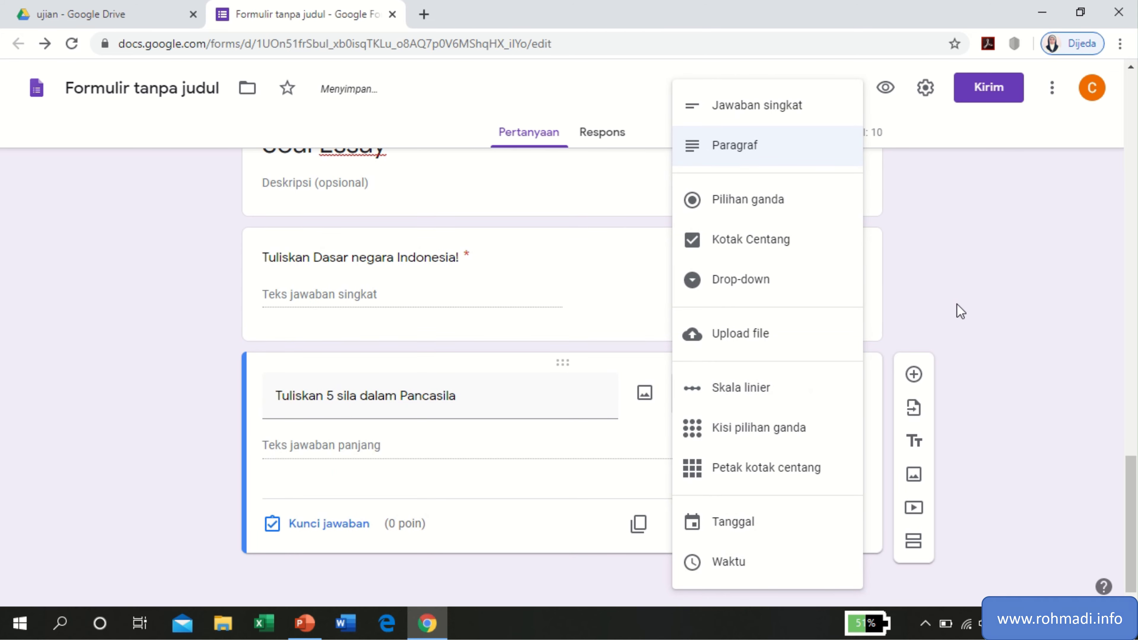
{"action": "left_click", "coordinate": [988, 299]}
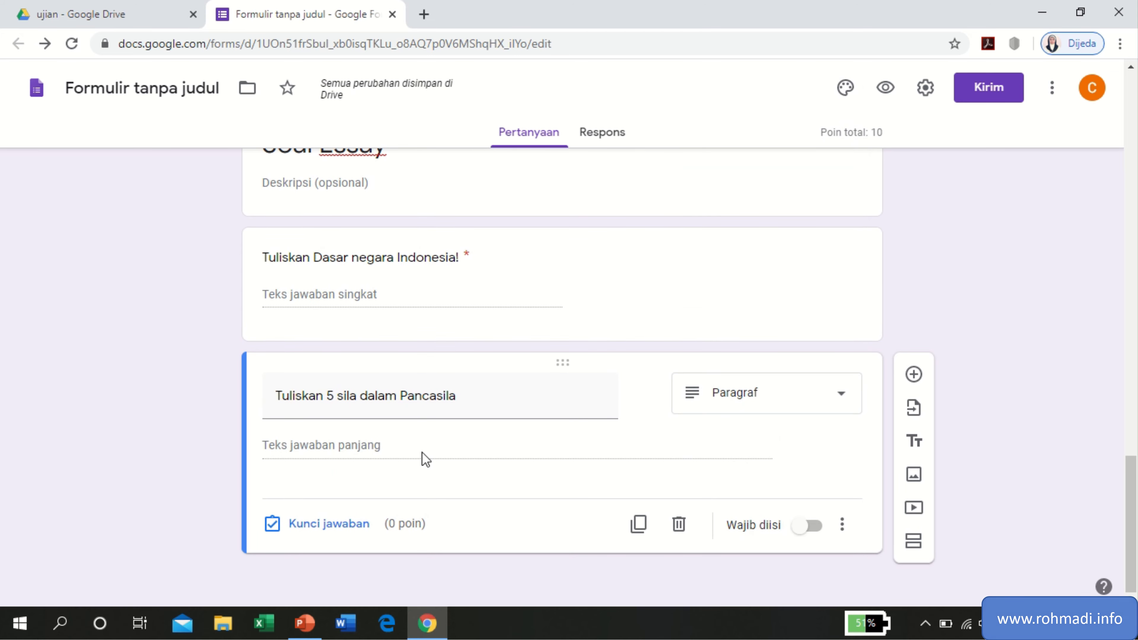
Set the points for the "Tuliskan 5 sila dalam Pancasila" question to 10 in its answer key.
{"action": "left_click", "coordinate": [356, 522]}
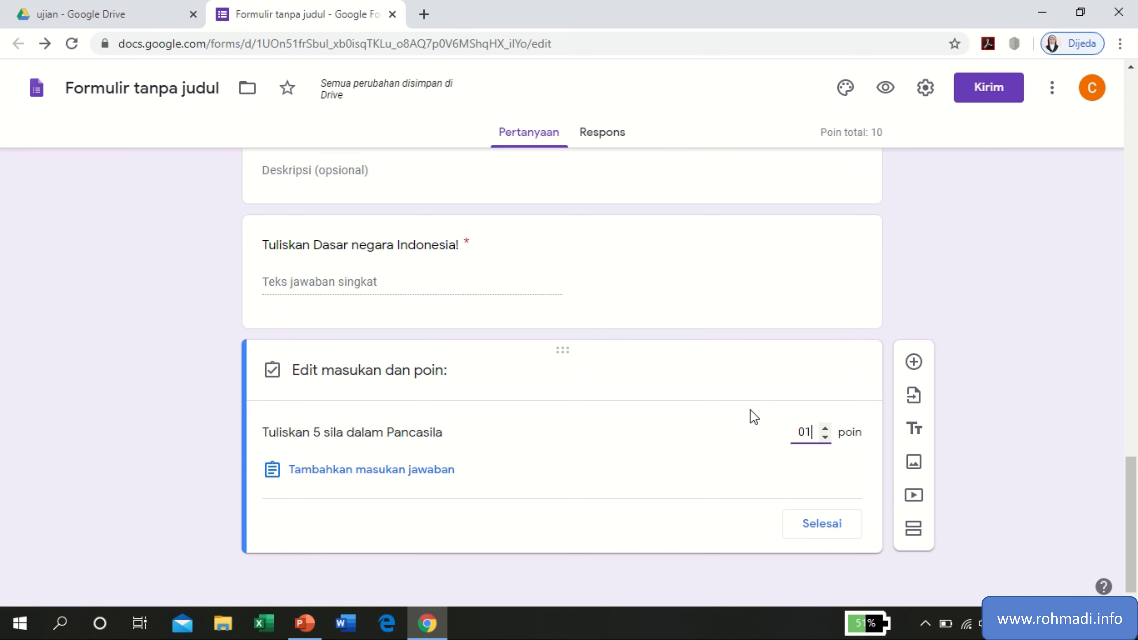
{"action": "key", "text": "BackSpace"}
{"action": "key", "text": "BackSpace"}
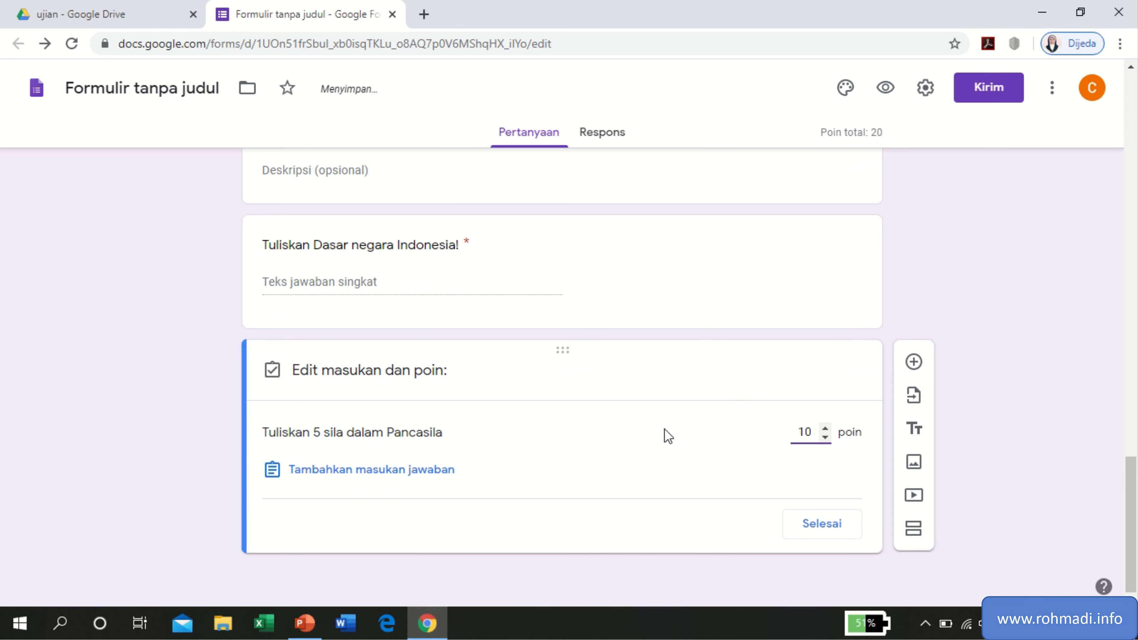
Add answer feedback to the five-sila question with the lines "1. Ketuhanan Yang Maha Esa" and "dst", and save it.
{"action": "left_click", "coordinate": [377, 482]}
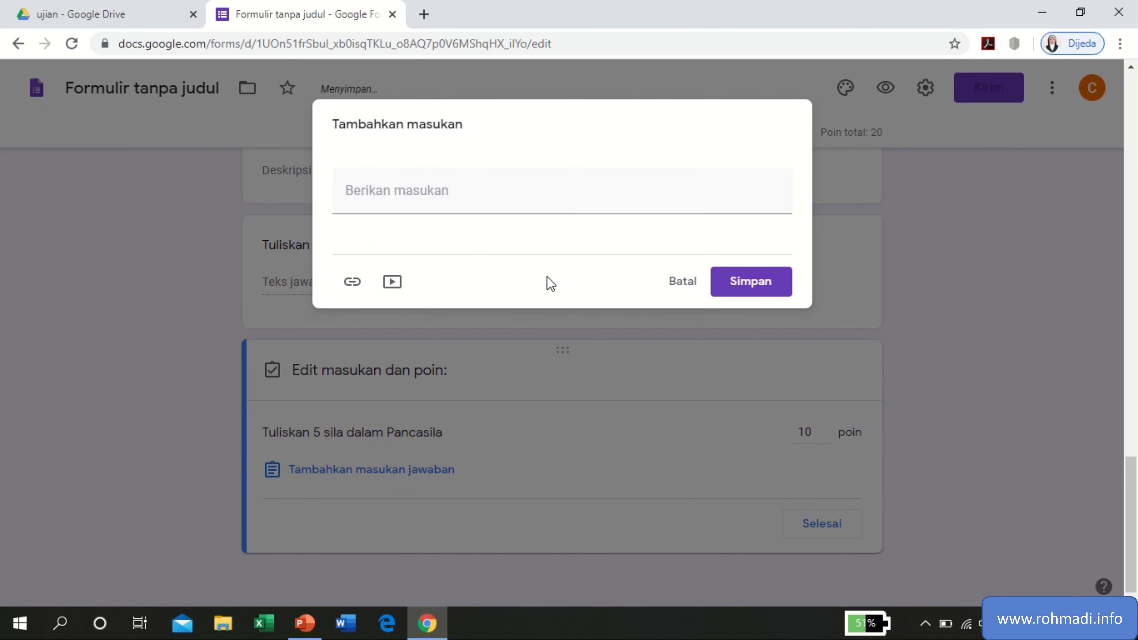
{"action": "left_click", "coordinate": [555, 205]}
{"action": "type", "text": "1. Ketuhanan Yang Maha Esa"}
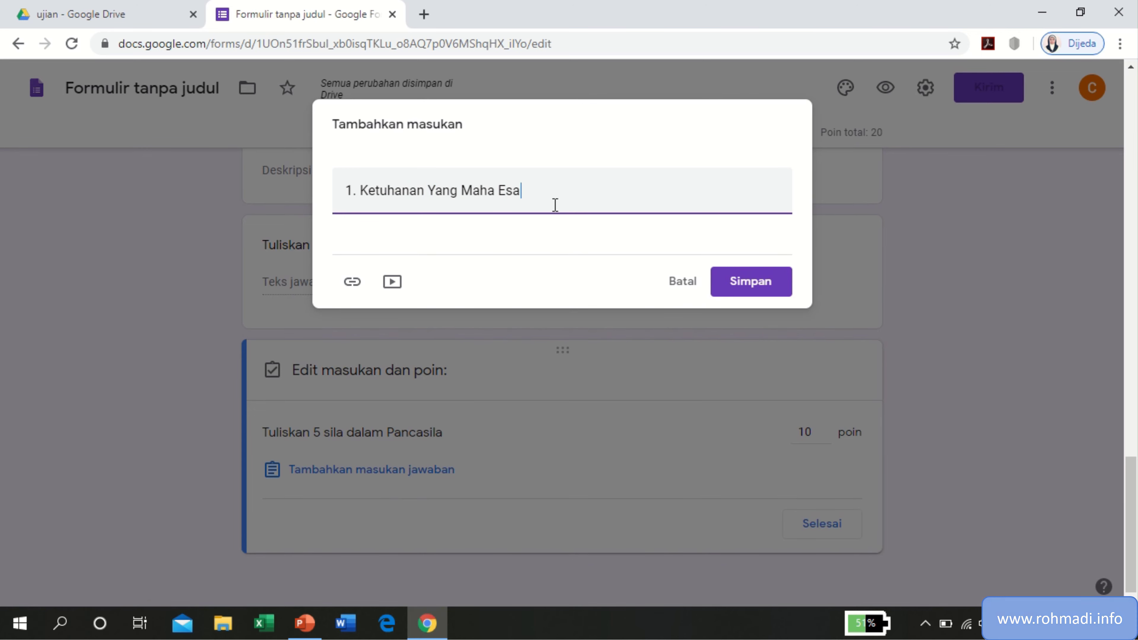
{"action": "key", "text": "Return"}
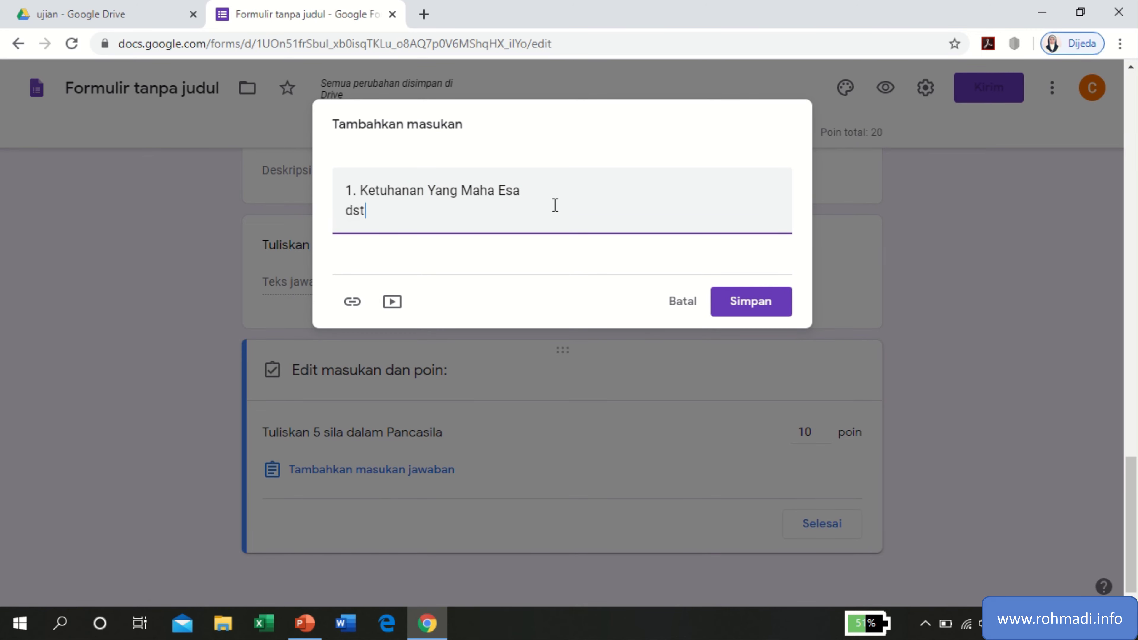
{"action": "left_click", "coordinate": [745, 302]}
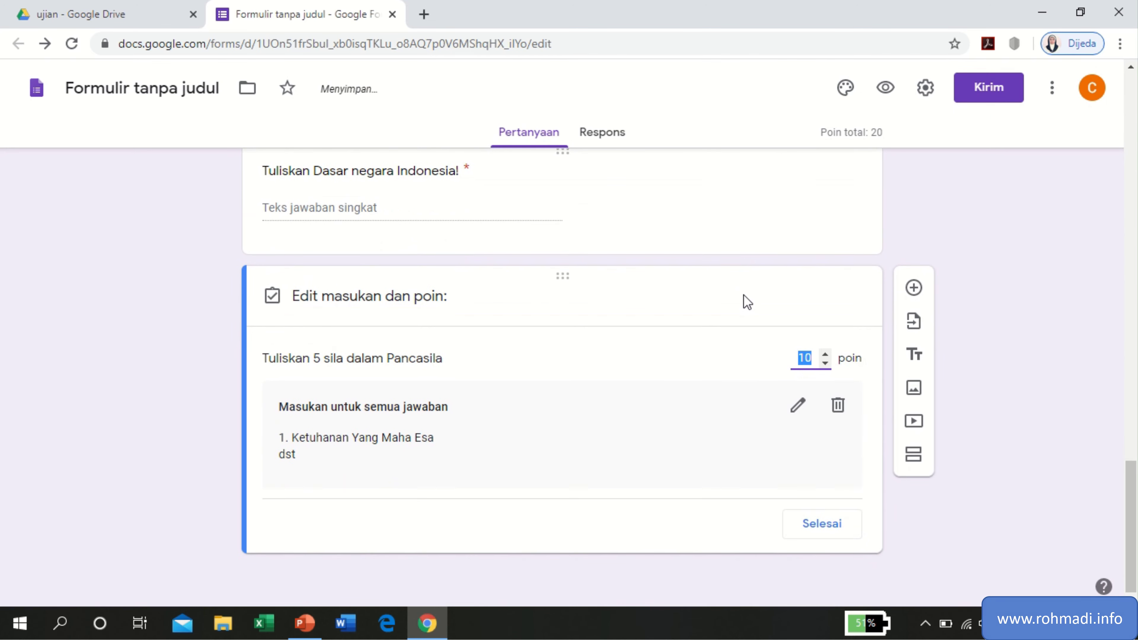
Finish the answer key of the five-sila question and make the question required.
{"action": "scroll", "coordinate": [744, 295], "scroll_direction": "up", "scroll_amount": 12}
{"action": "scroll", "coordinate": [743, 295], "scroll_direction": "down", "scroll_amount": 12}
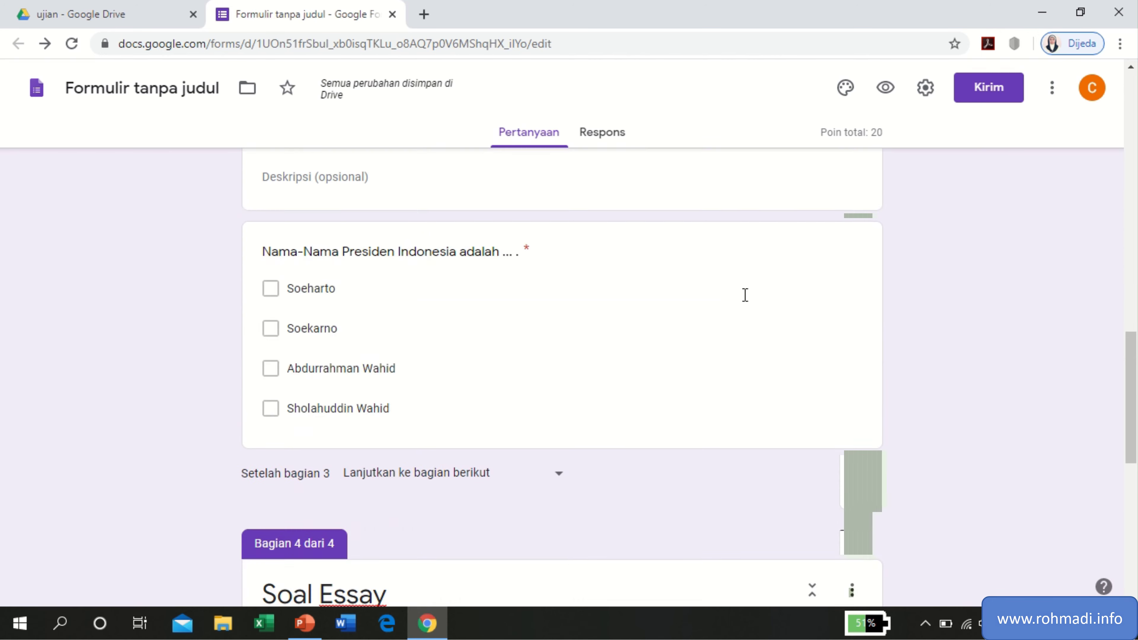
{"action": "left_click", "coordinate": [744, 443]}
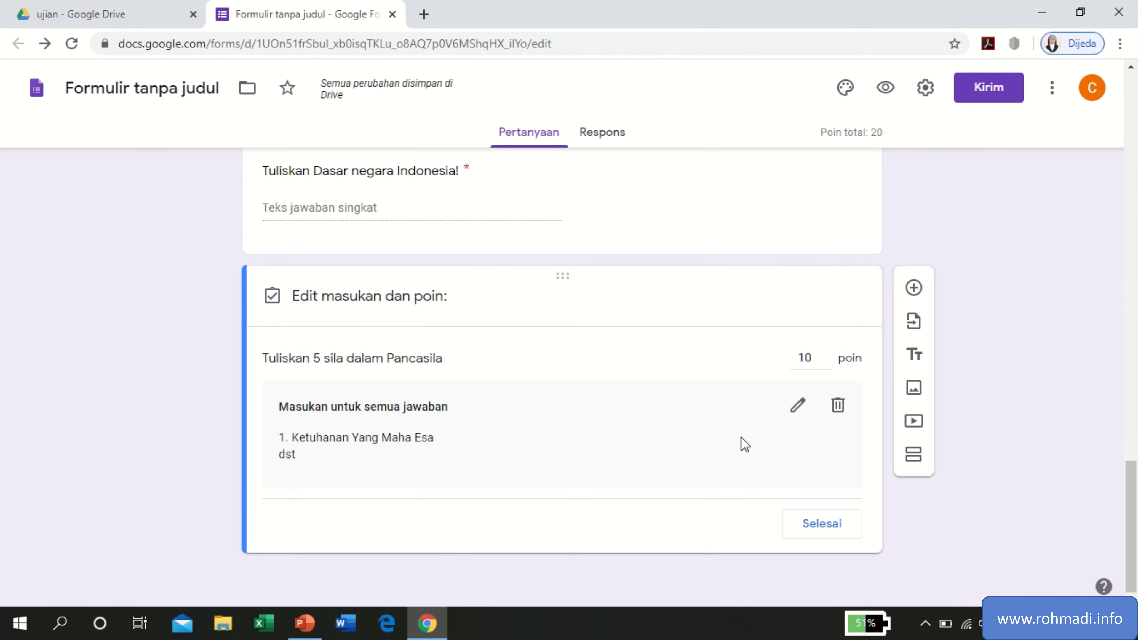
{"action": "left_click", "coordinate": [811, 523]}
{"action": "left_click", "coordinate": [805, 526]}
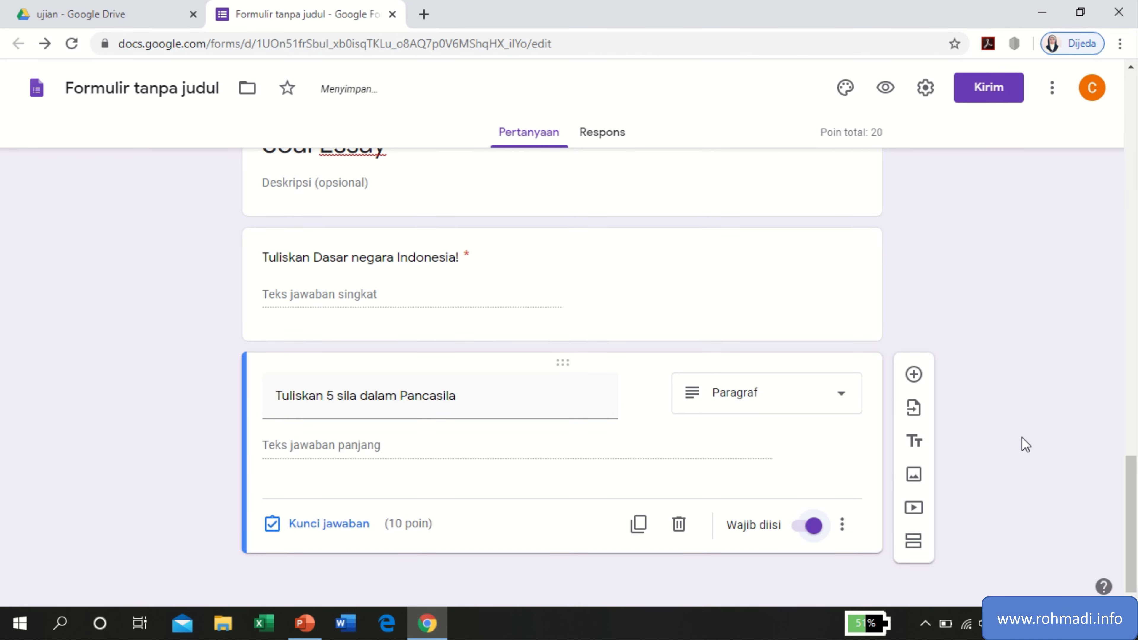
Find the formLimiter add-on in the G Suite Marketplace and open its details page.
{"action": "scroll", "coordinate": [1039, 474], "scroll_direction": "up", "scroll_amount": 20}
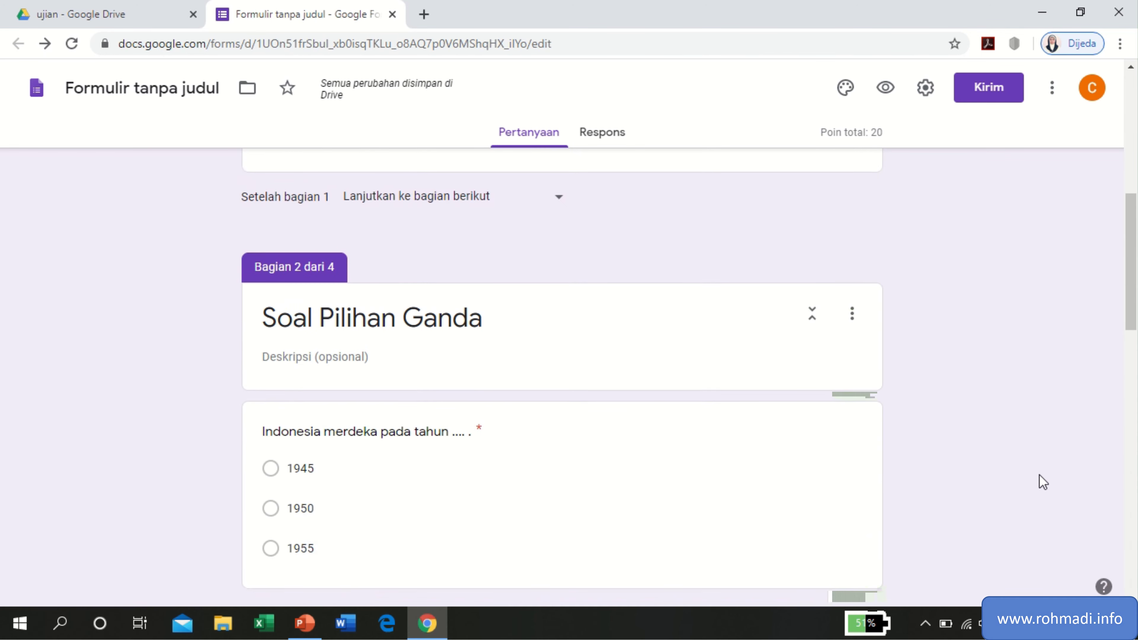
{"action": "scroll", "coordinate": [1039, 474], "scroll_direction": "up", "scroll_amount": 1}
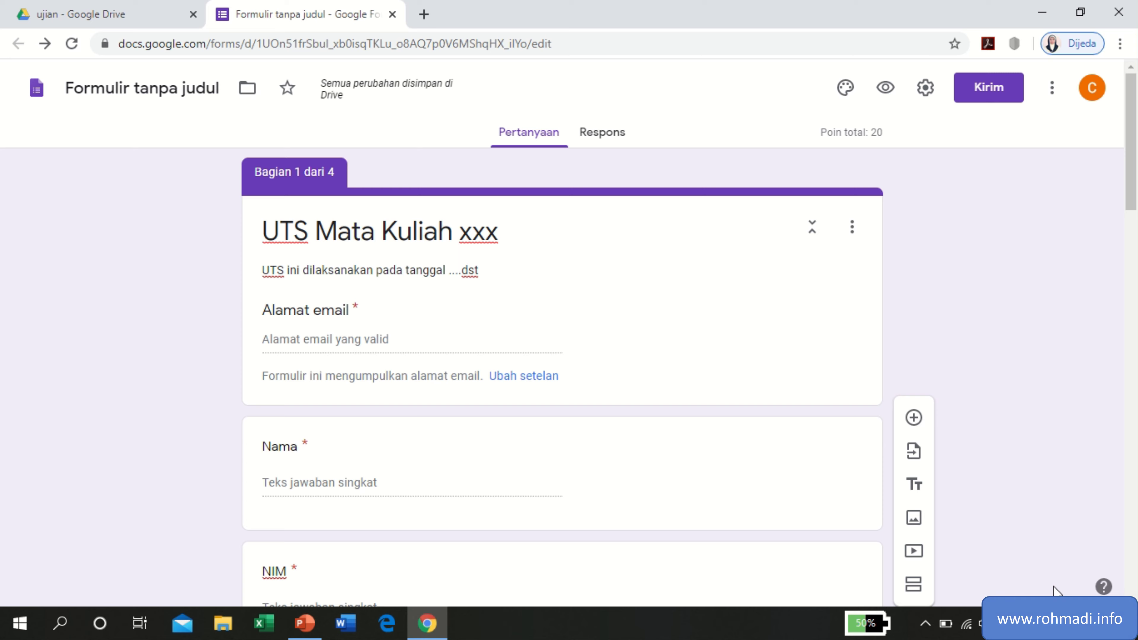
{"action": "left_click", "coordinate": [1055, 94]}
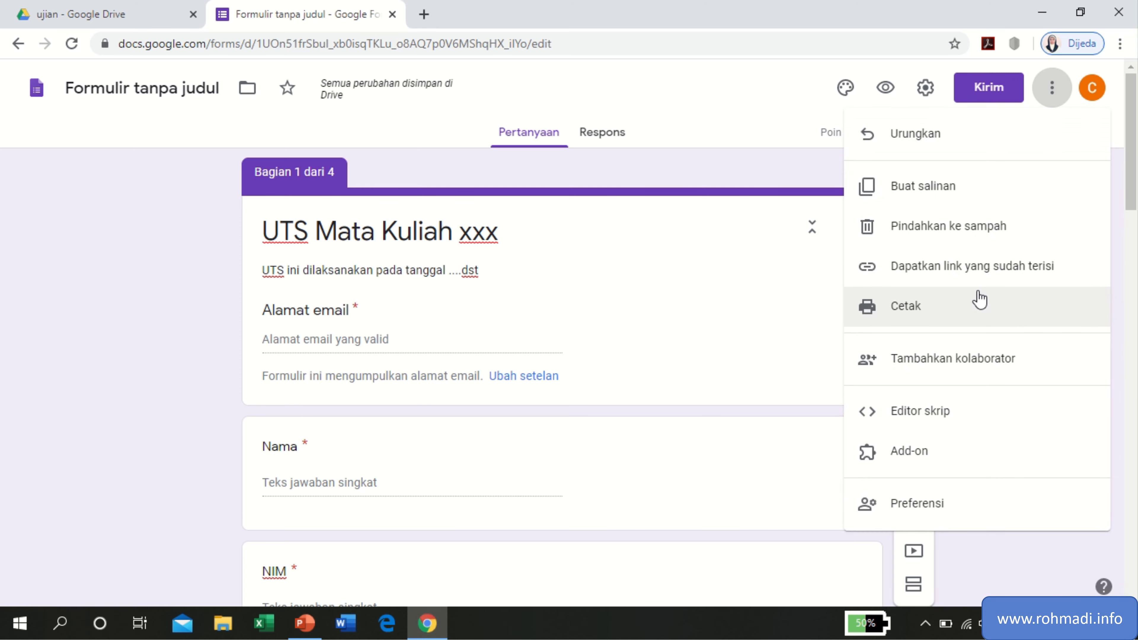
{"action": "left_click", "coordinate": [946, 449]}
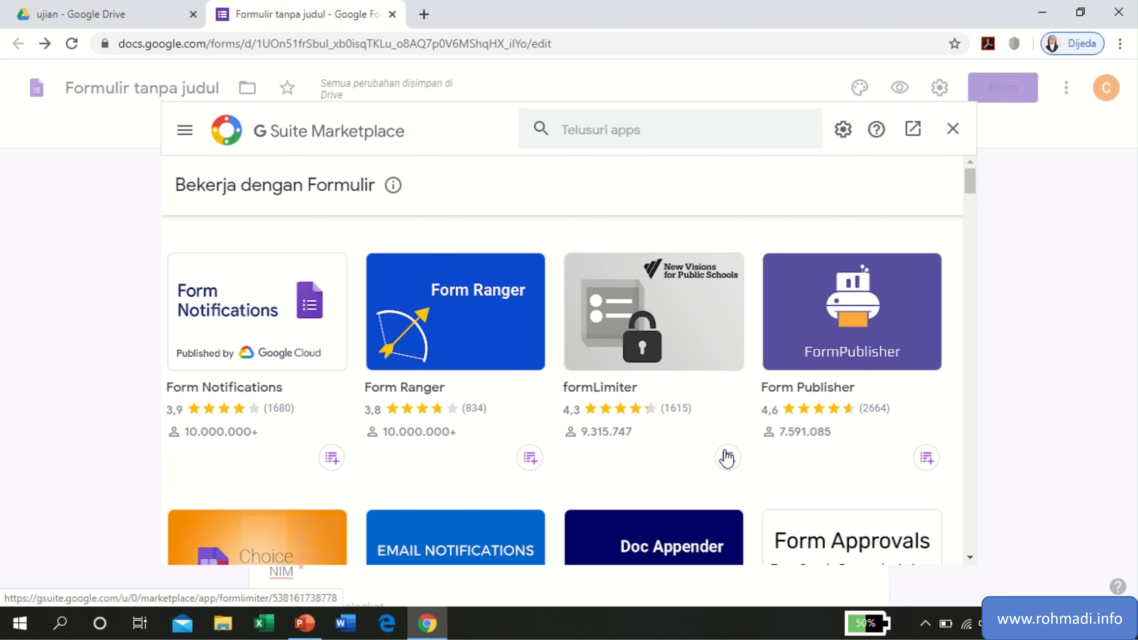
{"action": "left_click", "coordinate": [729, 458]}
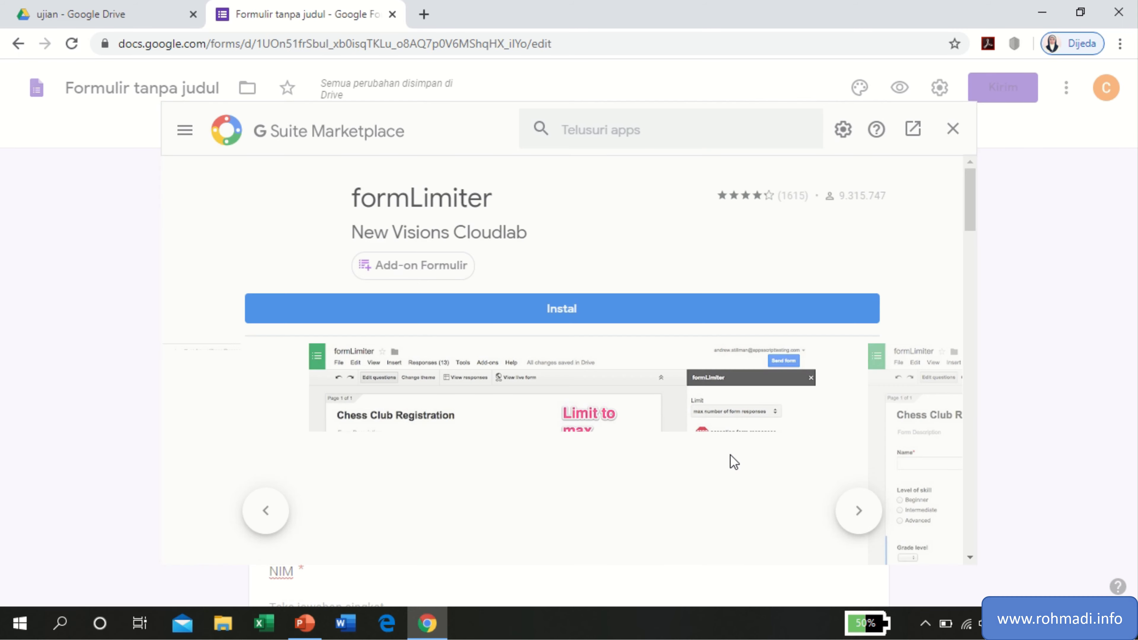
Install the formLimiter add-on, authorising it with the signed-in Google account and allowing all requested permissions.
{"action": "left_click", "coordinate": [699, 314]}
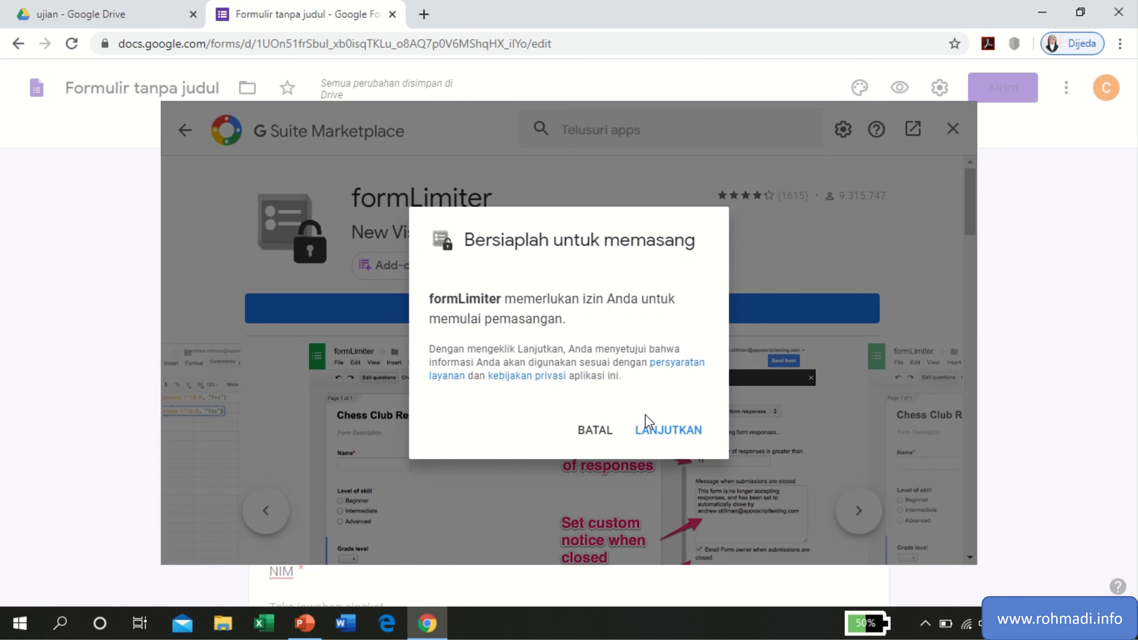
{"action": "left_click", "coordinate": [649, 431]}
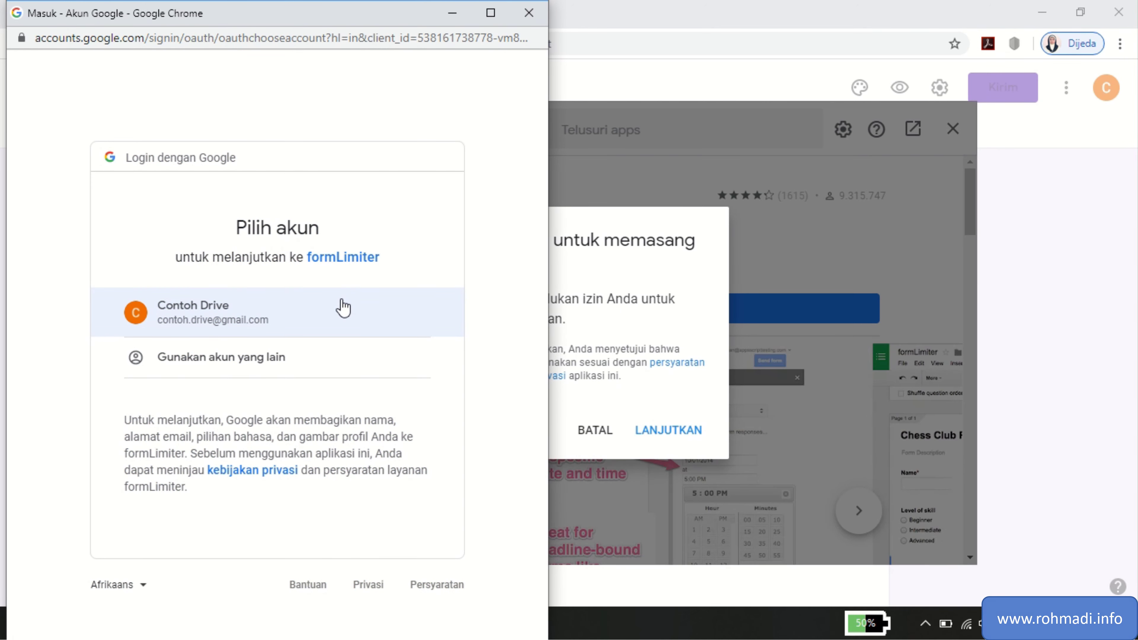
{"action": "left_click", "coordinate": [341, 300]}
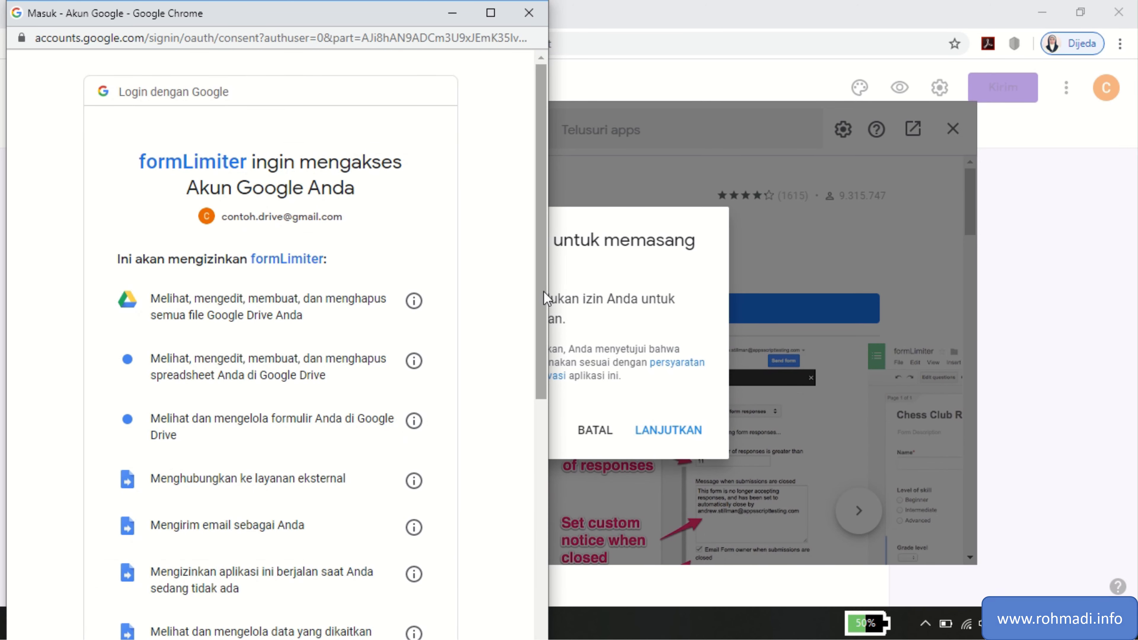
{"action": "left_click_drag", "start_coordinate": [541, 292], "coordinate": [526, 495]}
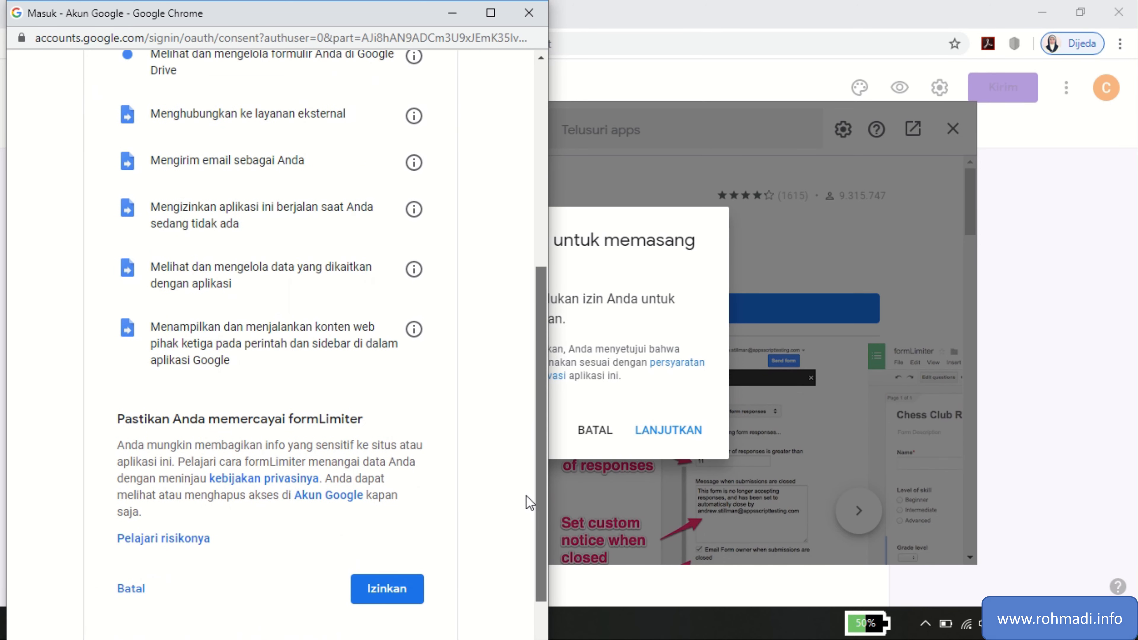
{"action": "left_click", "coordinate": [380, 594]}
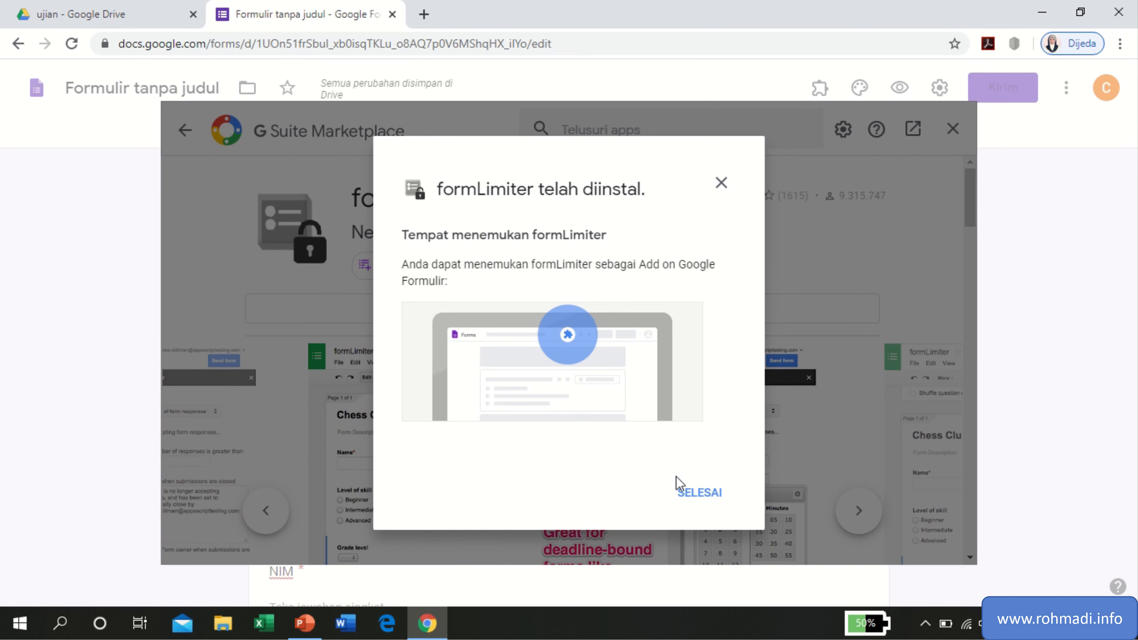
{"action": "left_click", "coordinate": [698, 493]}
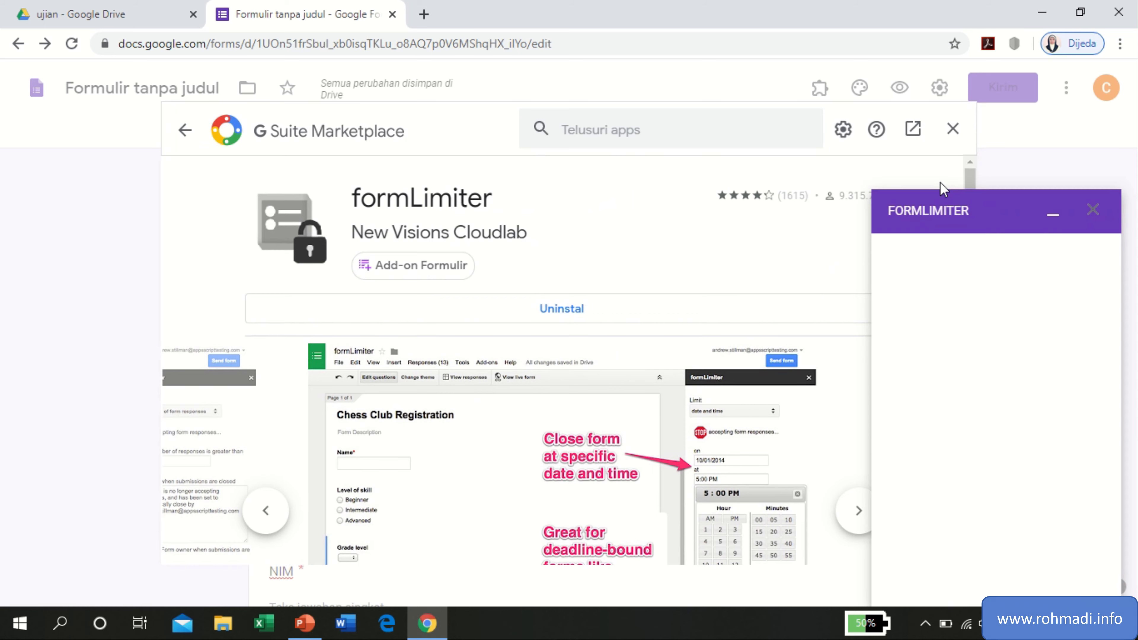
Close the add-on marketplace and set formLimiter's limit type to date and time.
{"action": "left_click", "coordinate": [952, 131]}
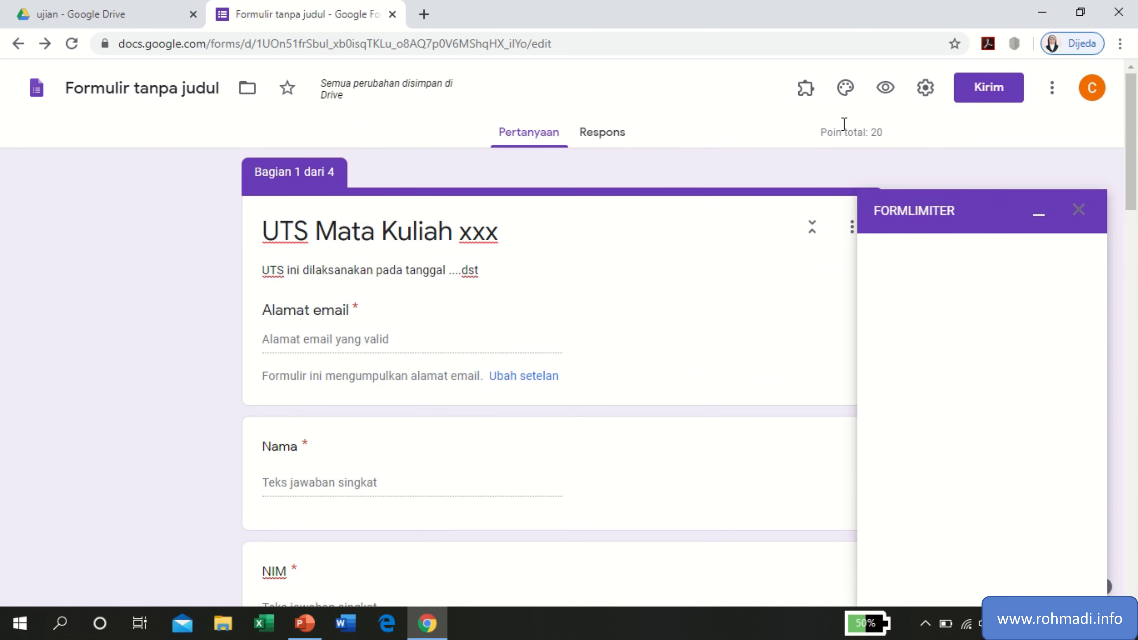
{"action": "left_click", "coordinate": [808, 99]}
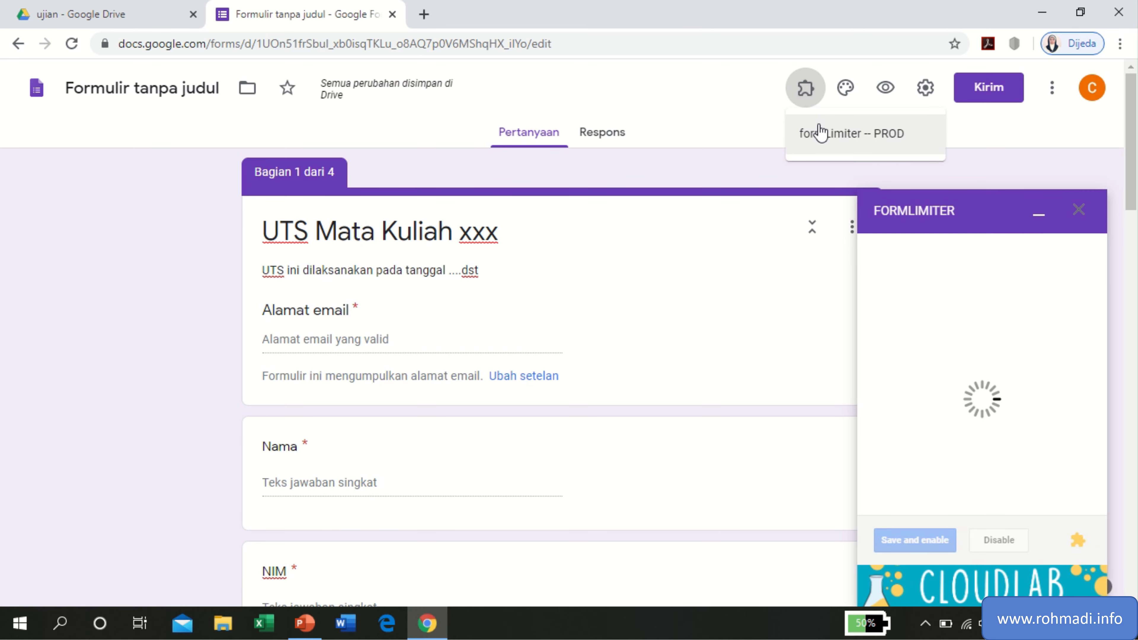
{"action": "left_click", "coordinate": [973, 202]}
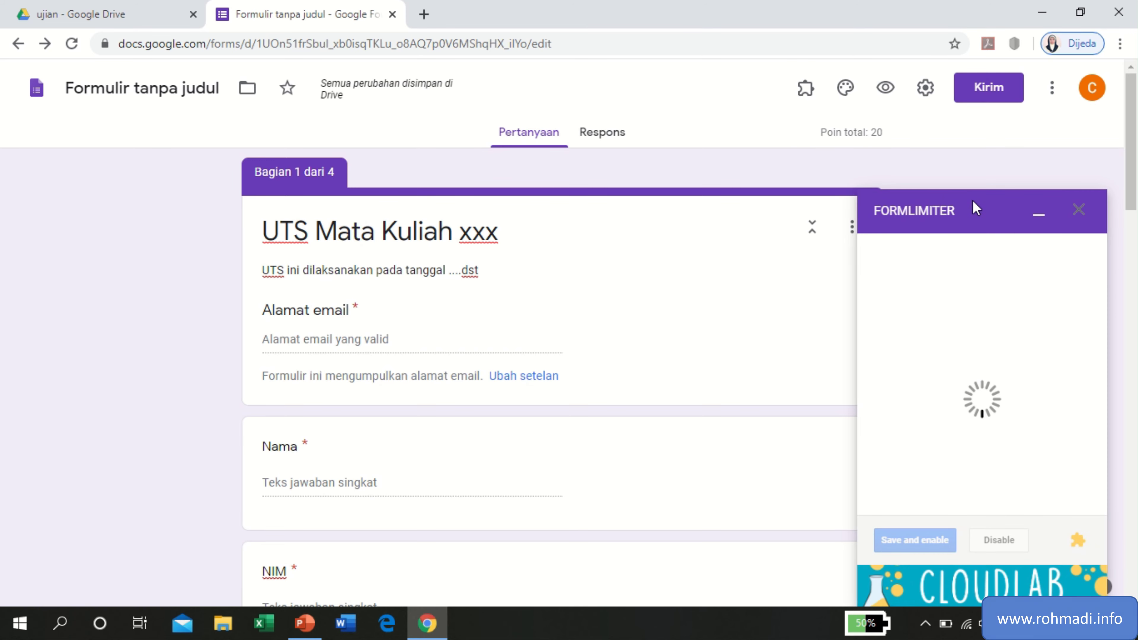
{"action": "left_click", "coordinate": [953, 269]}
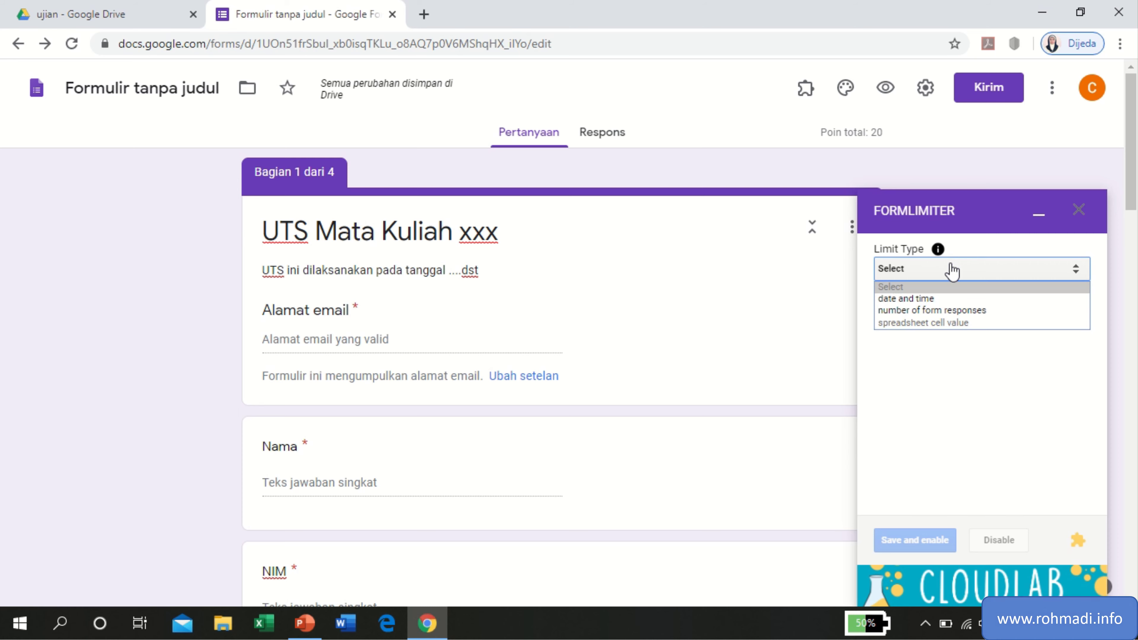
{"action": "left_click", "coordinate": [933, 298]}
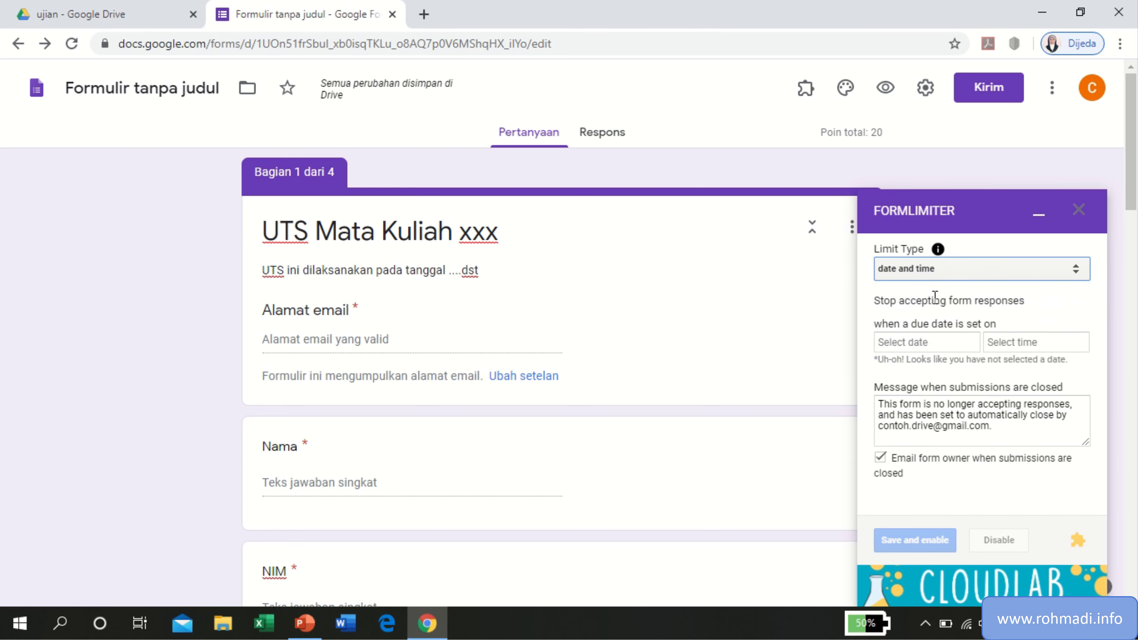
Set the formLimiter due date to 04/13/2020 and the closing time to 9:35 AM.
{"action": "left_click", "coordinate": [926, 344]}
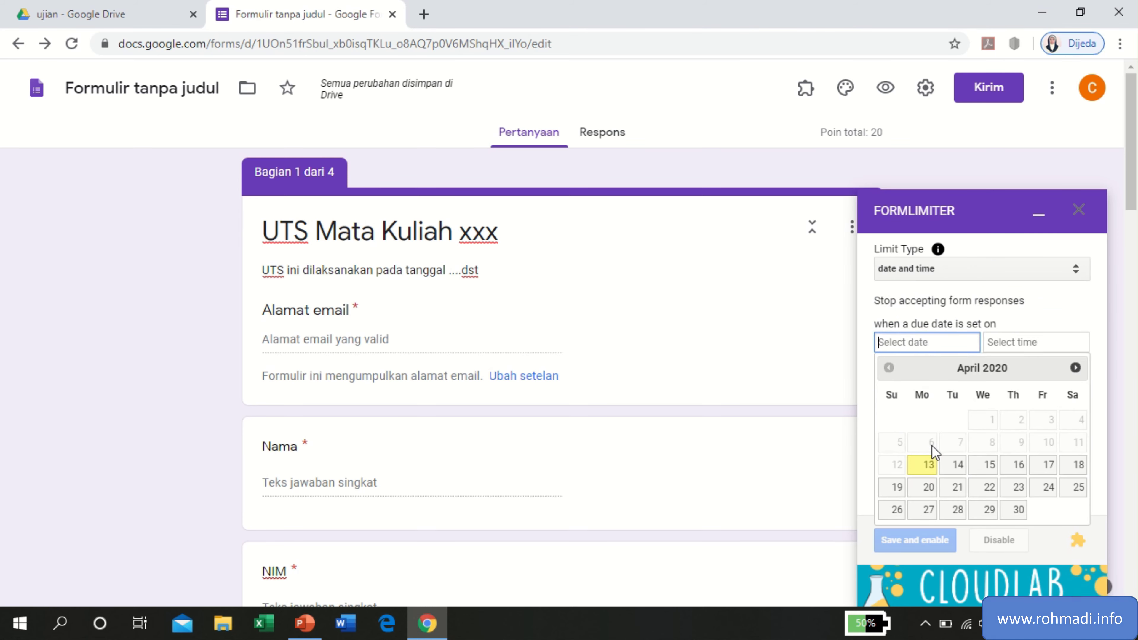
{"action": "left_click", "coordinate": [928, 465]}
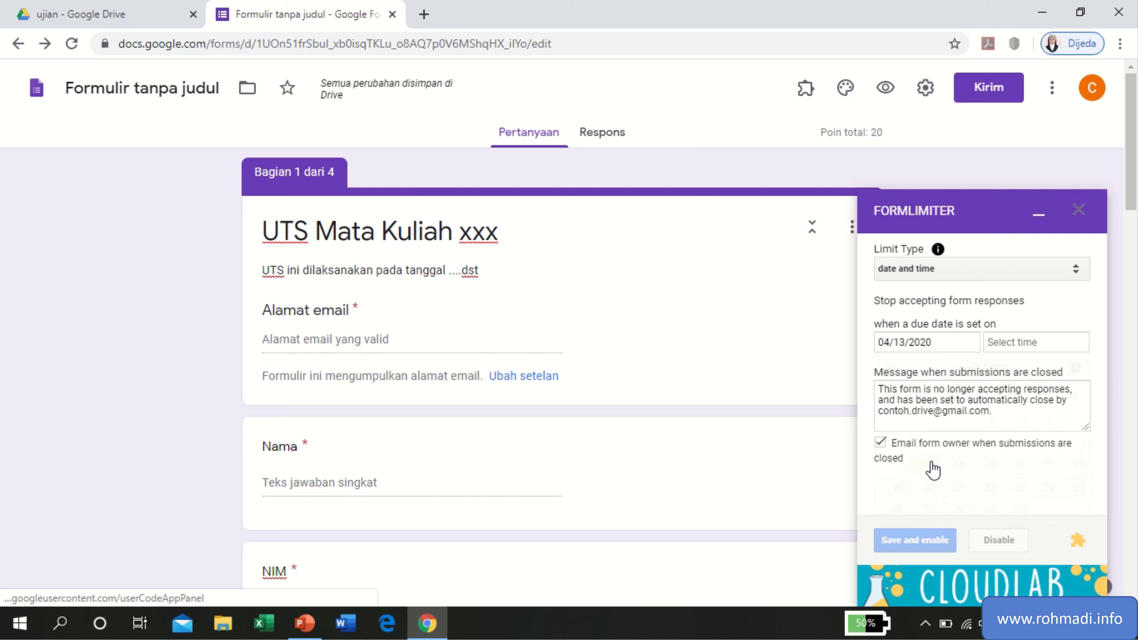
{"action": "left_click", "coordinate": [1030, 349]}
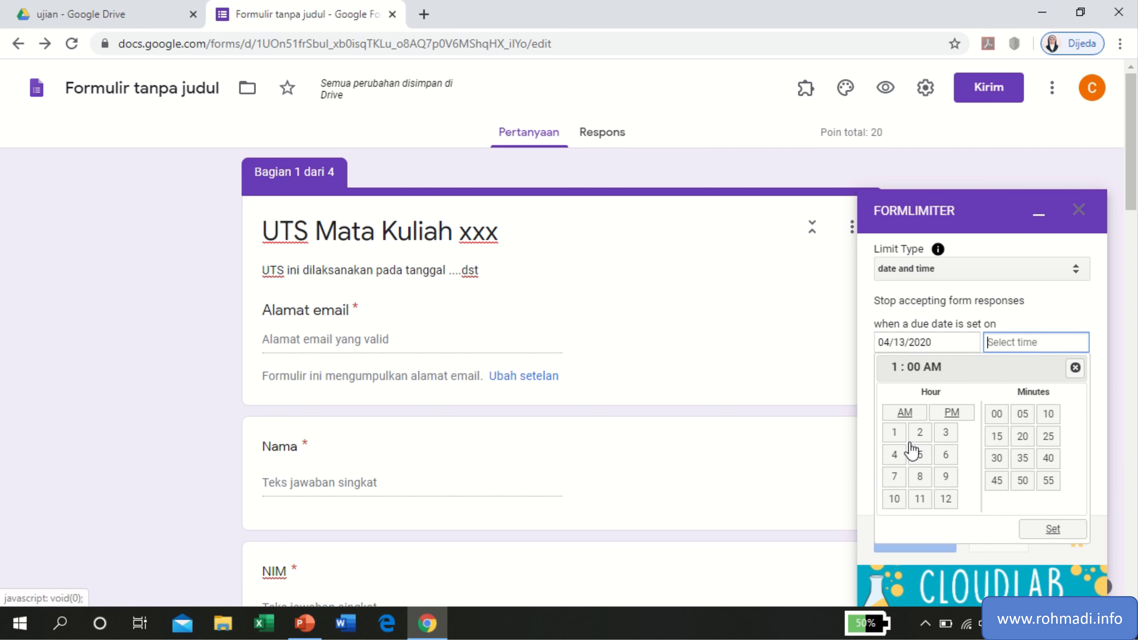
{"action": "left_click", "coordinate": [945, 473]}
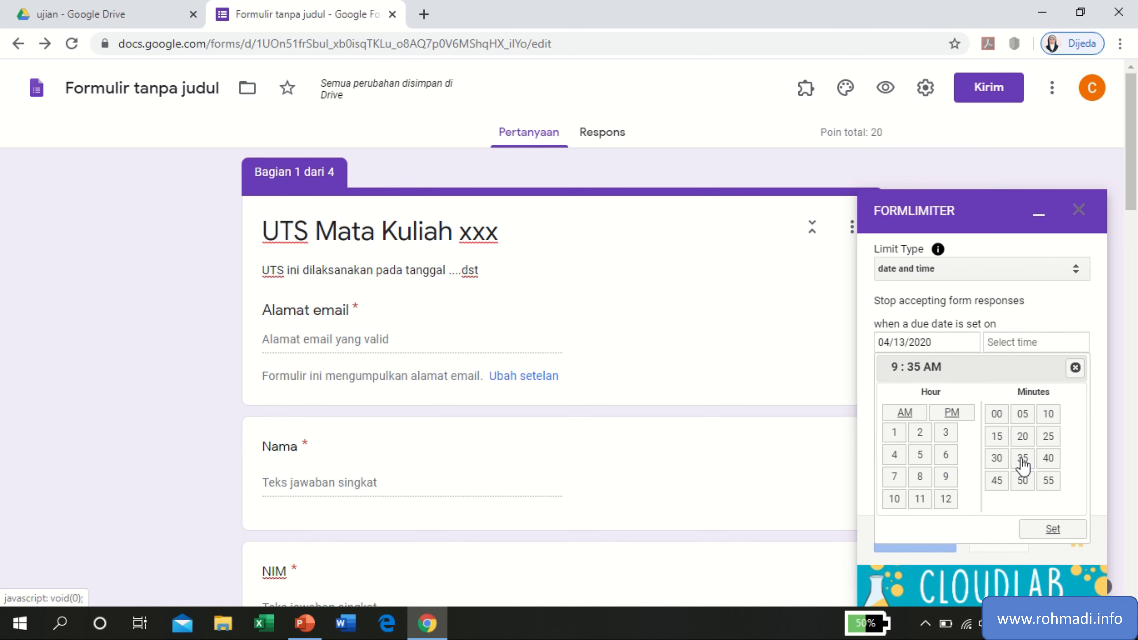
{"action": "left_click", "coordinate": [1053, 529]}
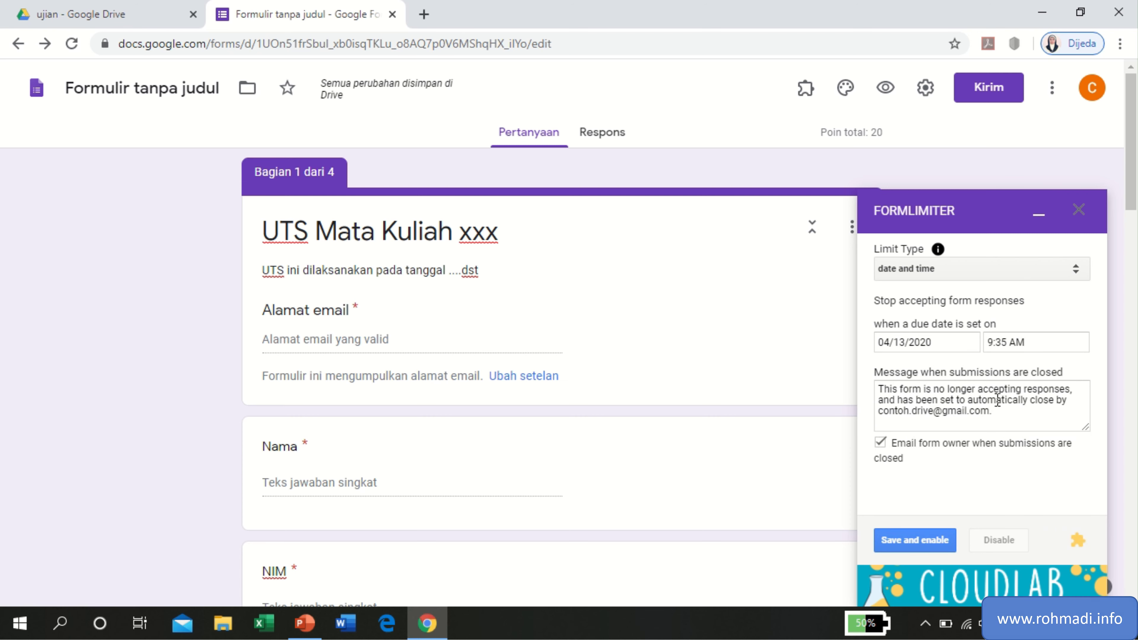
Replace the closed-submissions message with "Maaf UTS sudah selesai", then save and enable the limit and close formLimiter.
{"action": "left_click_drag", "start_coordinate": [1004, 415], "coordinate": [878, 383]}
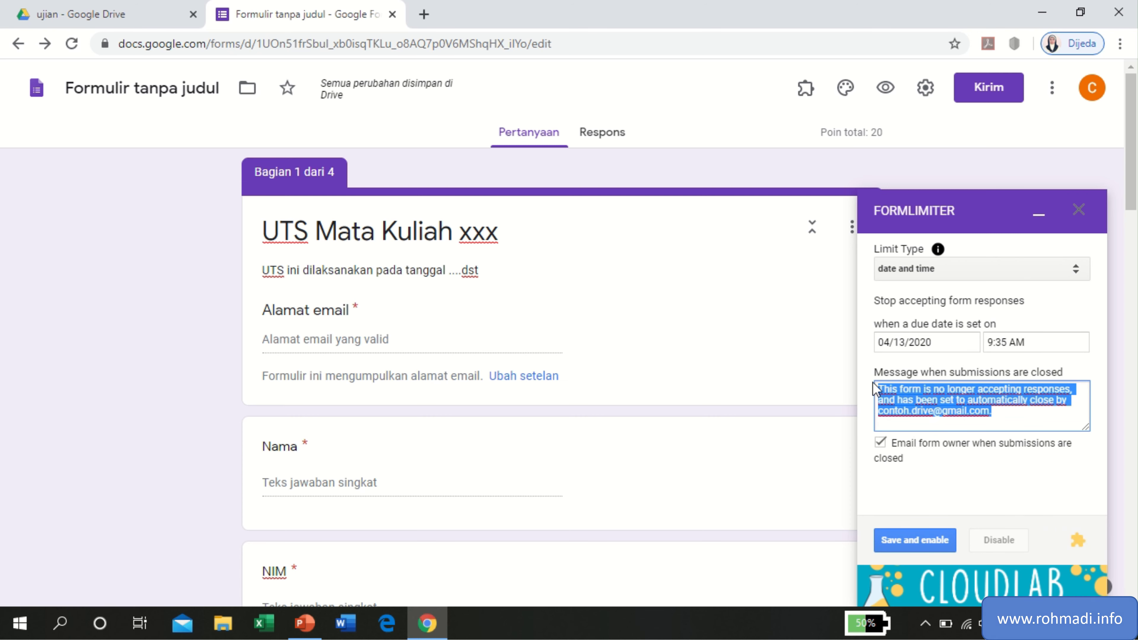
{"action": "type", "text": "Maaf UTS sudah selesai"}
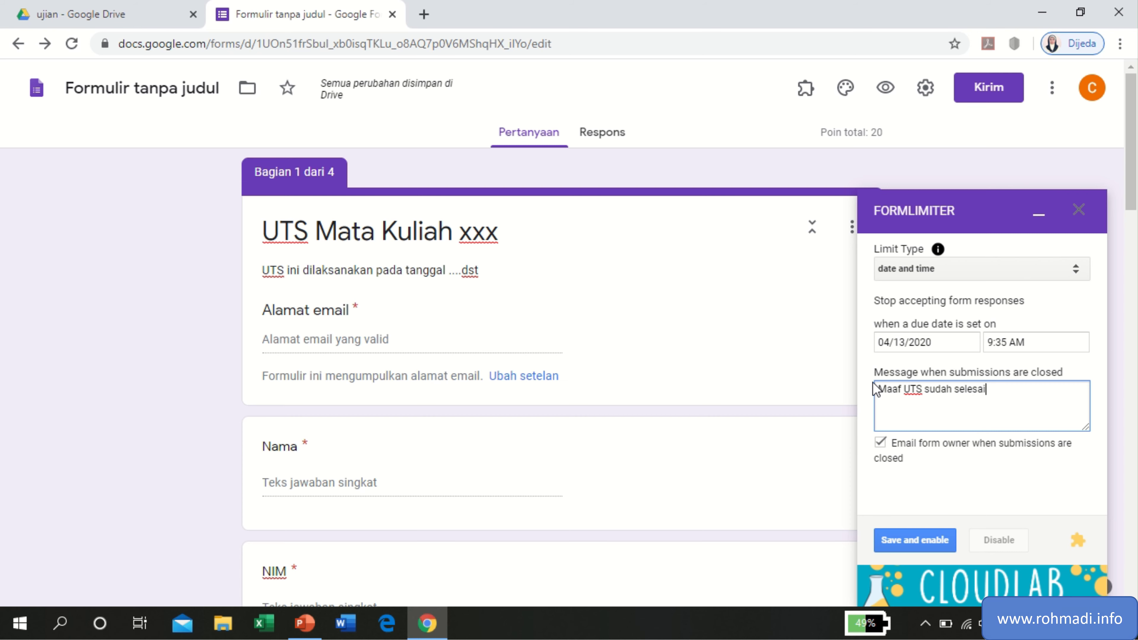
{"action": "left_click", "coordinate": [928, 542]}
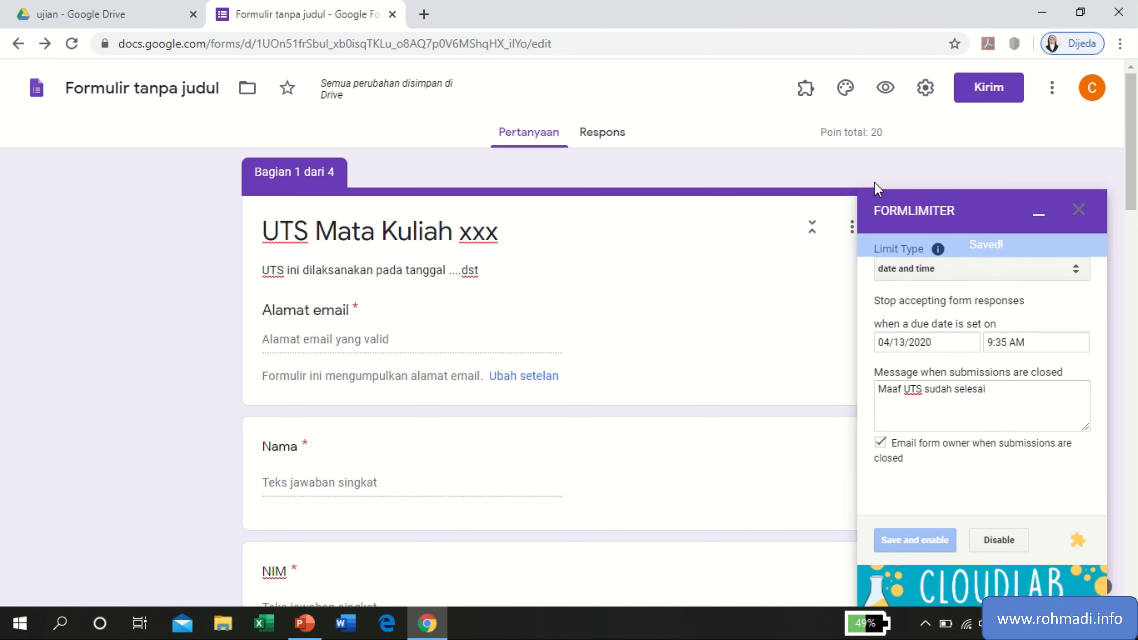
{"action": "left_click", "coordinate": [1082, 221]}
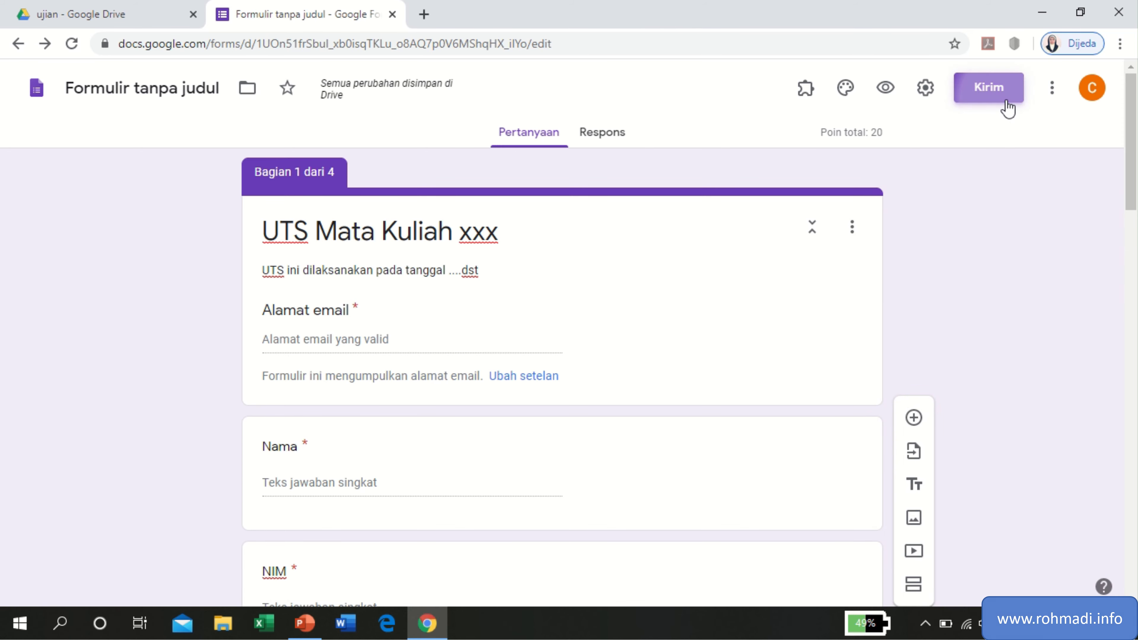
Generate the shortened share link for the form, copy it, and close the sending dialog.
{"action": "left_click", "coordinate": [1007, 108]}
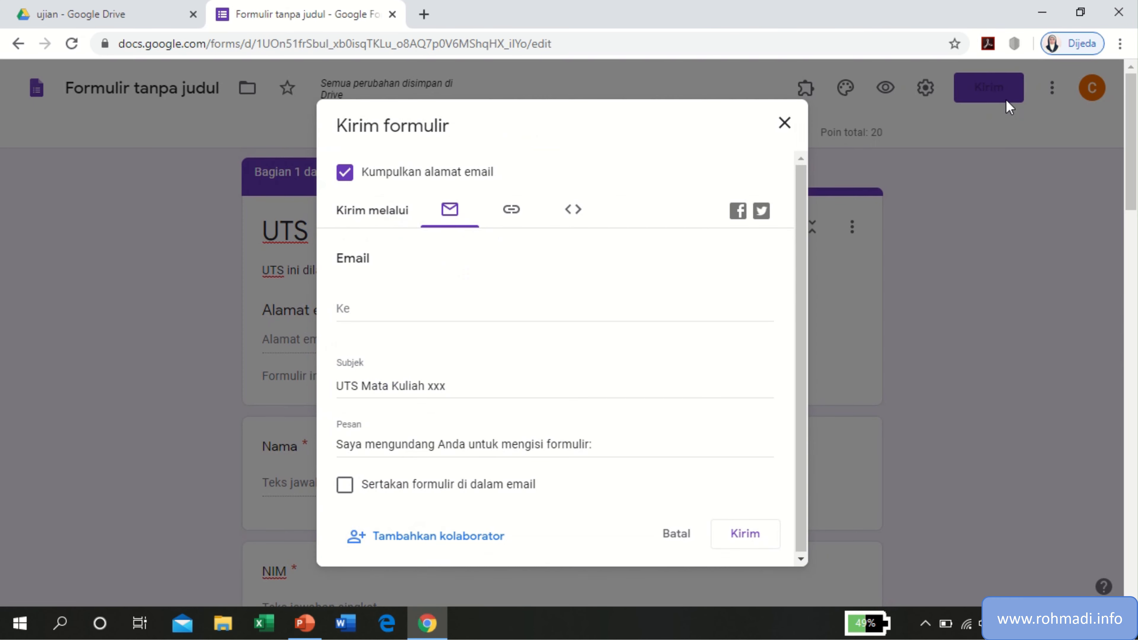
{"action": "left_click", "coordinate": [513, 210]}
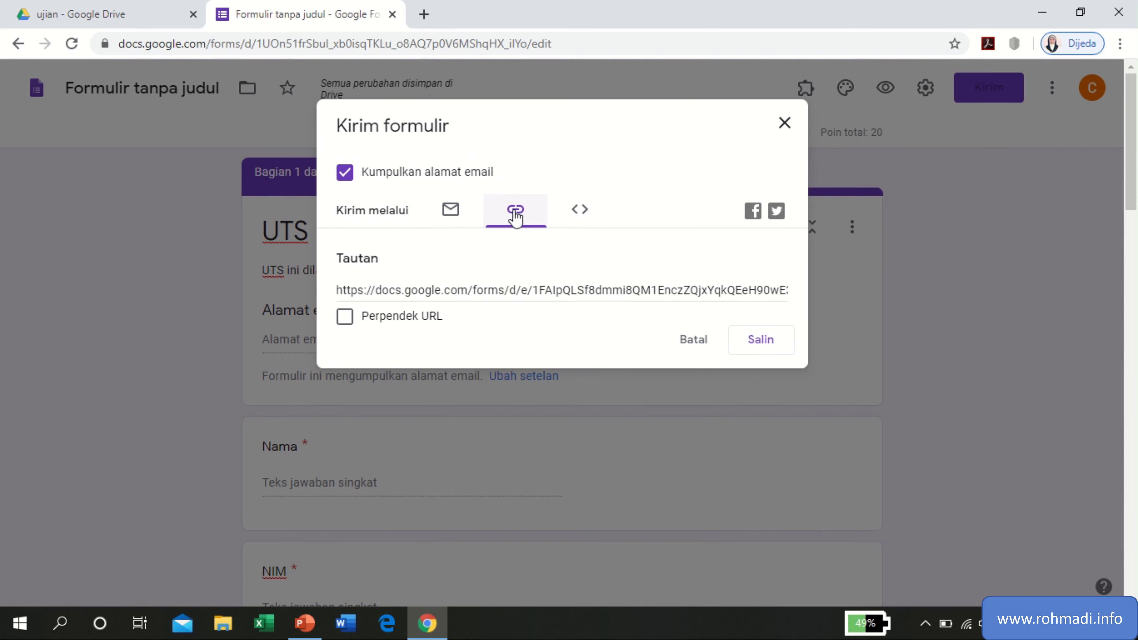
{"action": "left_click", "coordinate": [405, 318]}
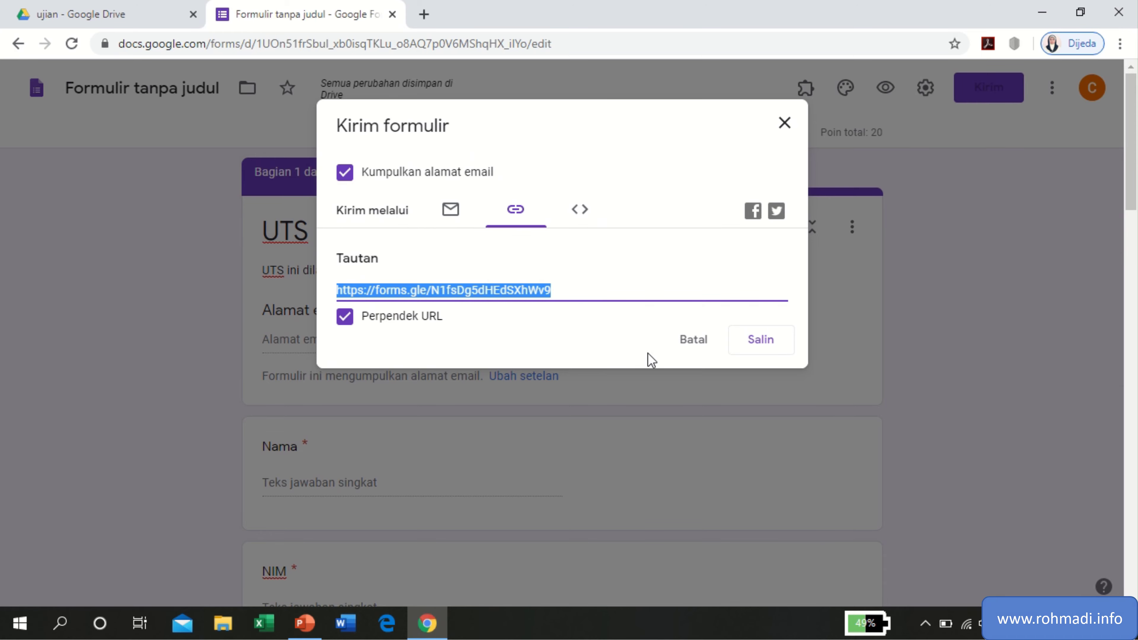
{"action": "left_click", "coordinate": [686, 348]}
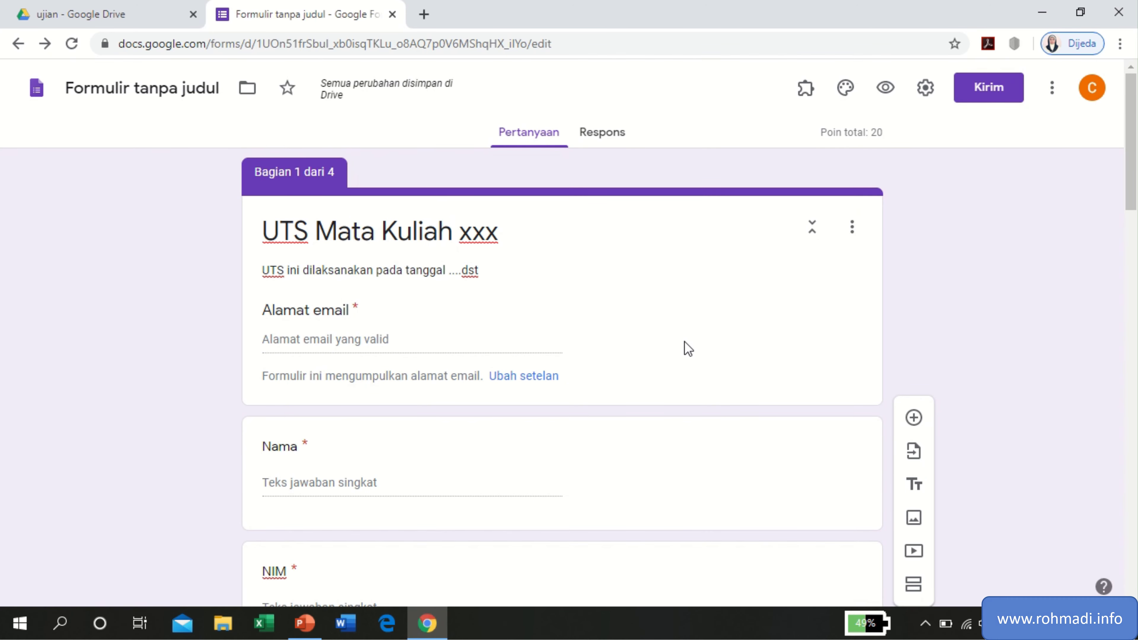
{"action": "left_click", "coordinate": [430, 625]}
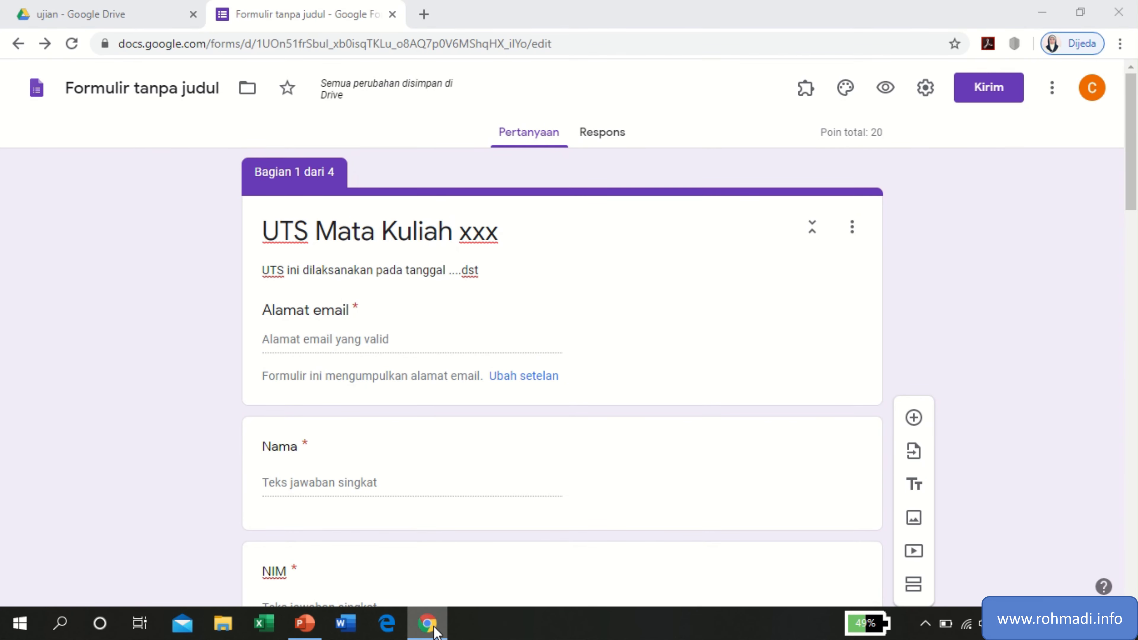
{"action": "right_click", "coordinate": [433, 629]}
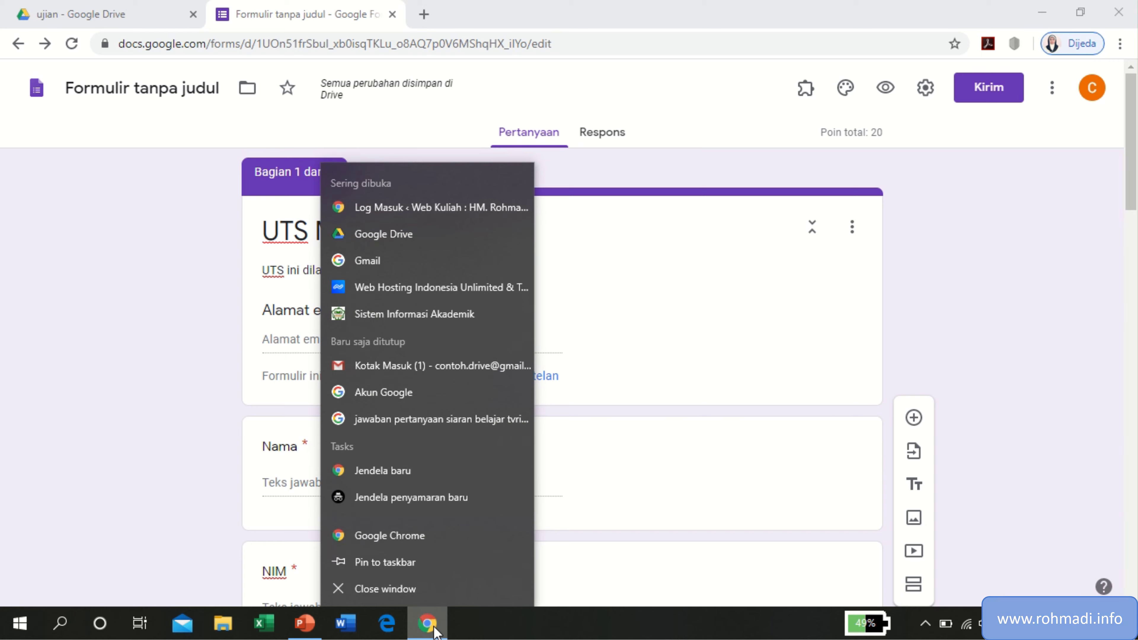
{"action": "left_click", "coordinate": [497, 506]}
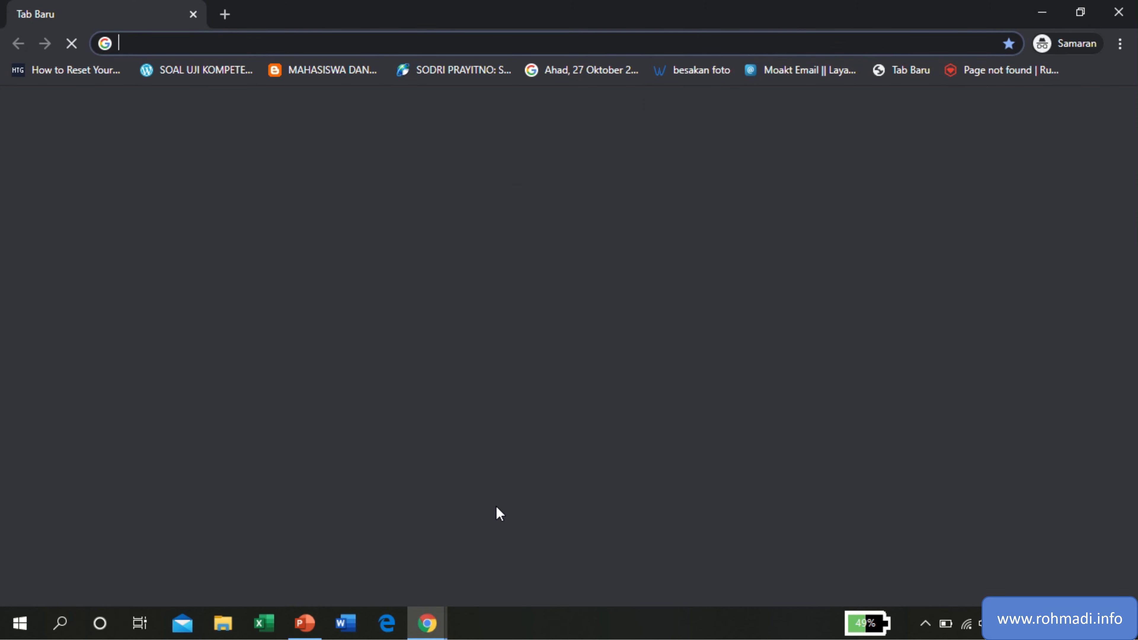
{"action": "type", "text": "https://forms.gle/N1fsDg5dHEdSXhWv9"}
{"action": "key", "text": "Return"}
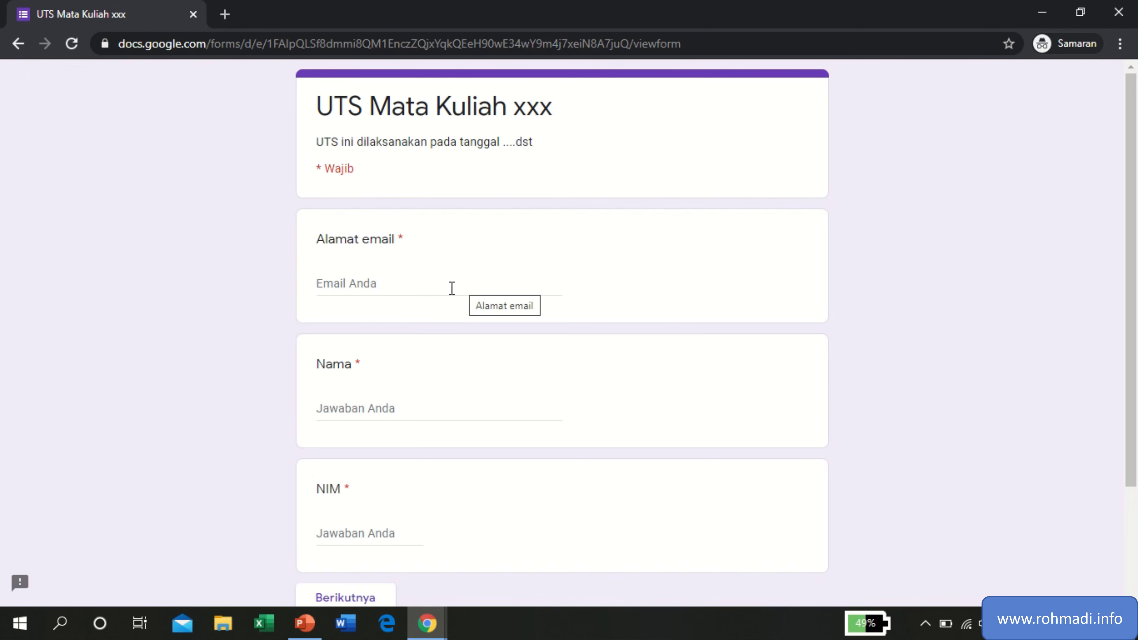
Fill in the respondent's e-mail address, name and student number (NIM), and continue to the multiple-choice section.
{"action": "left_click", "coordinate": [451, 287]}
{"action": "type", "text": "a@a."}
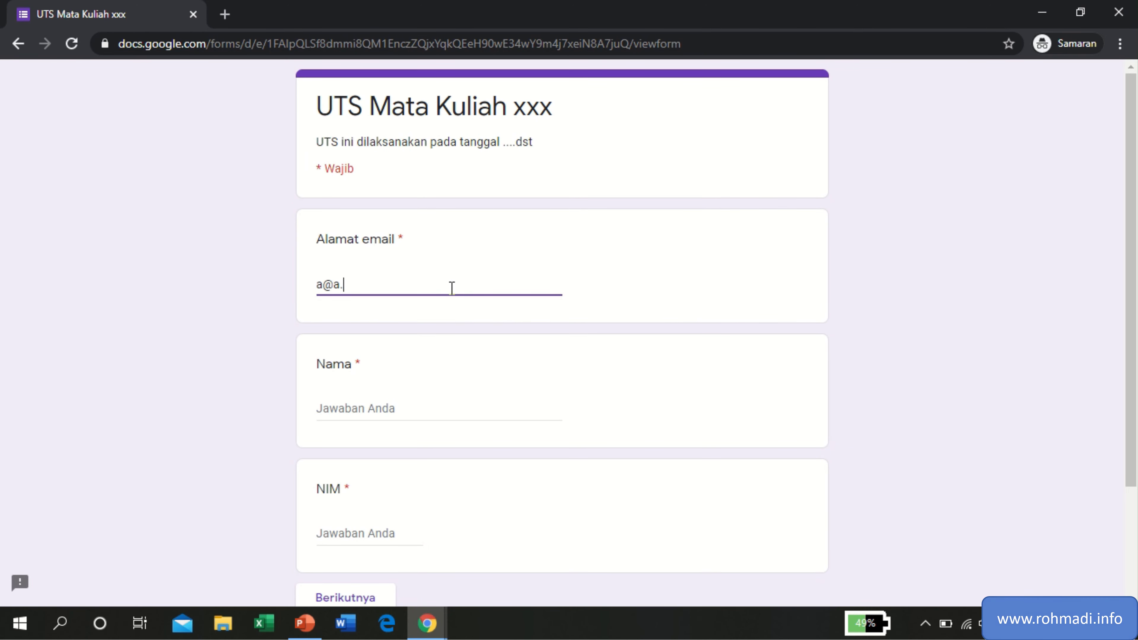
{"action": "type", "text": "com"}
{"action": "key", "text": "Tab"}
{"action": "type", "text": "Ful"}
{"action": "key", "text": "Tab"}
{"action": "type", "text": "1"}
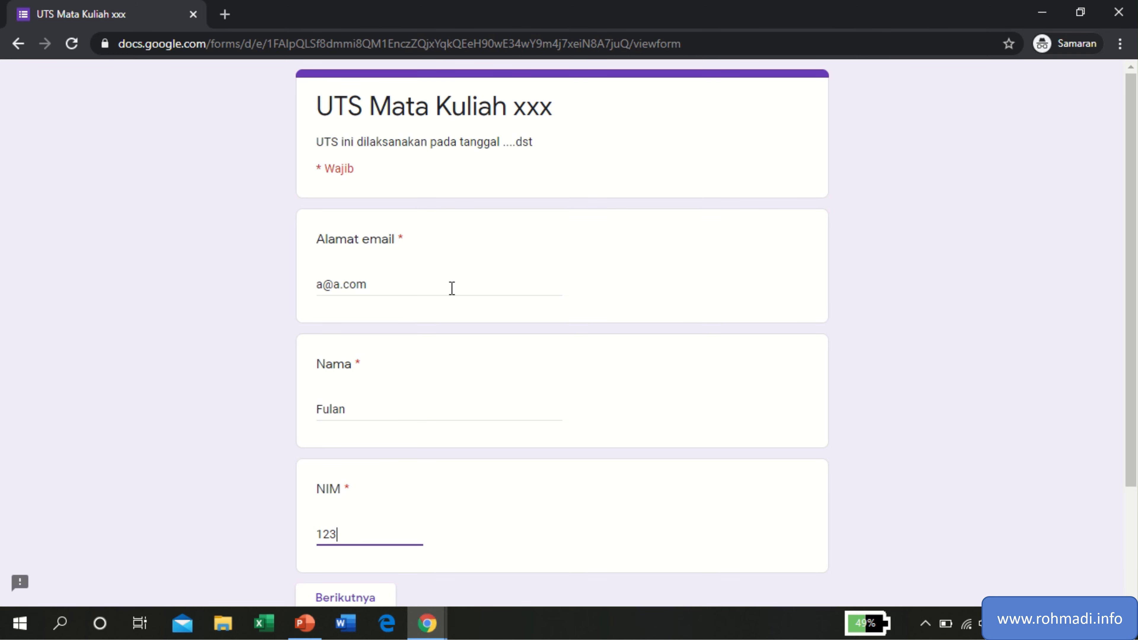
{"action": "scroll", "coordinate": [451, 289], "scroll_direction": "down", "scroll_amount": 3}
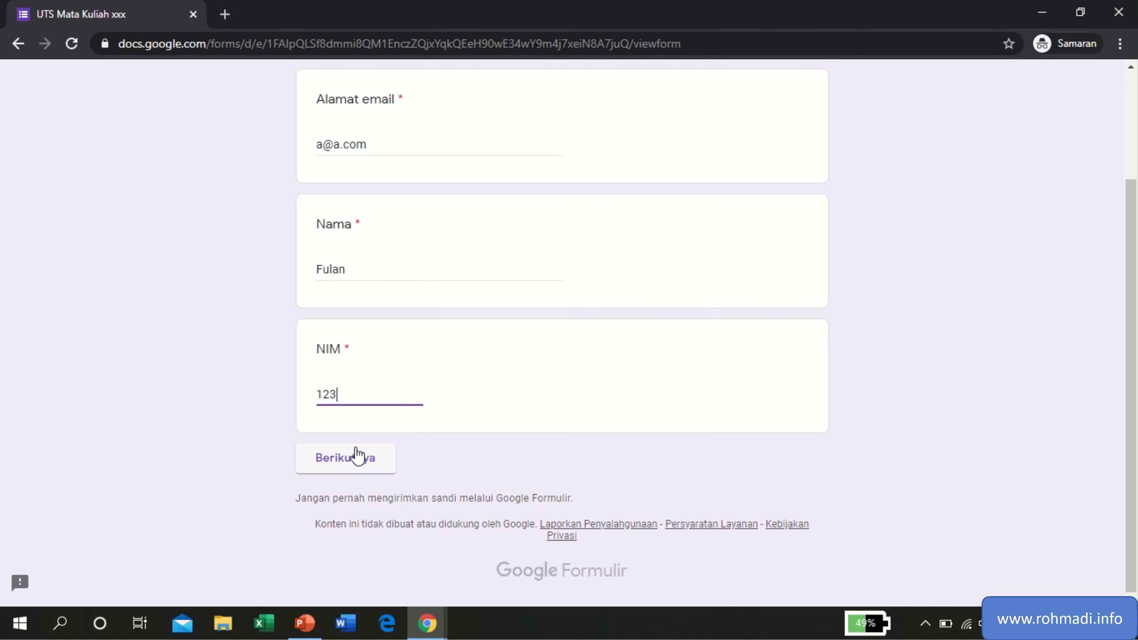
{"action": "left_click", "coordinate": [356, 455]}
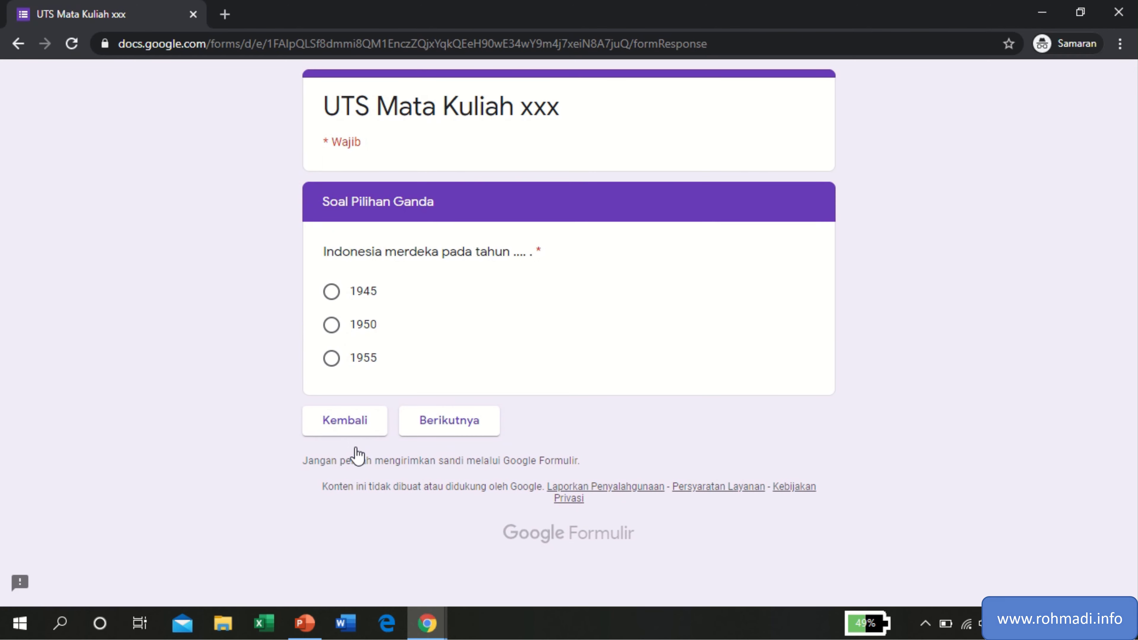
Answer the independence question with 1945 and the presidents question with Soeharto, Soekarno and Sholahuddin Wahid, continuing to the essay section.
{"action": "left_click", "coordinate": [361, 299]}
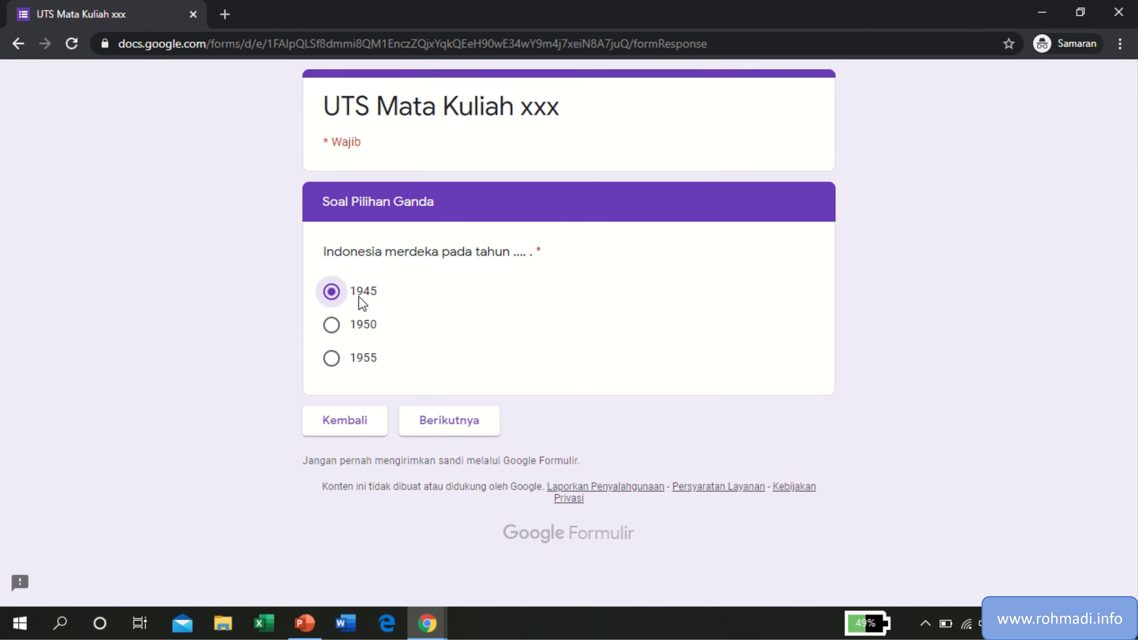
{"action": "left_click", "coordinate": [460, 420]}
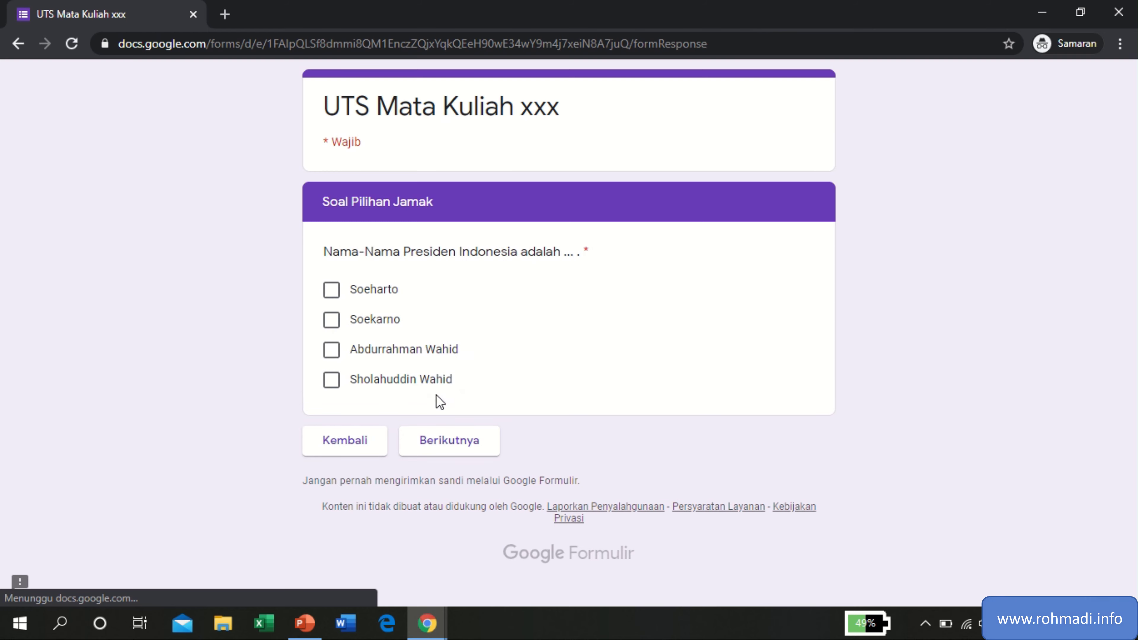
{"action": "left_click", "coordinate": [331, 295]}
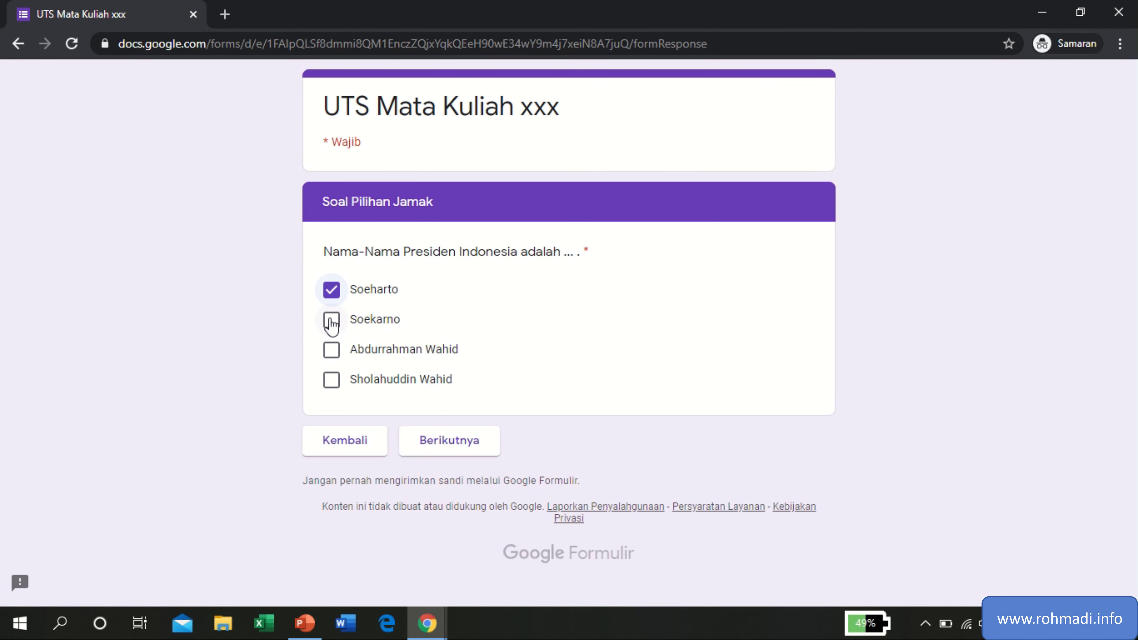
{"action": "left_click", "coordinate": [330, 320]}
{"action": "left_click", "coordinate": [331, 386]}
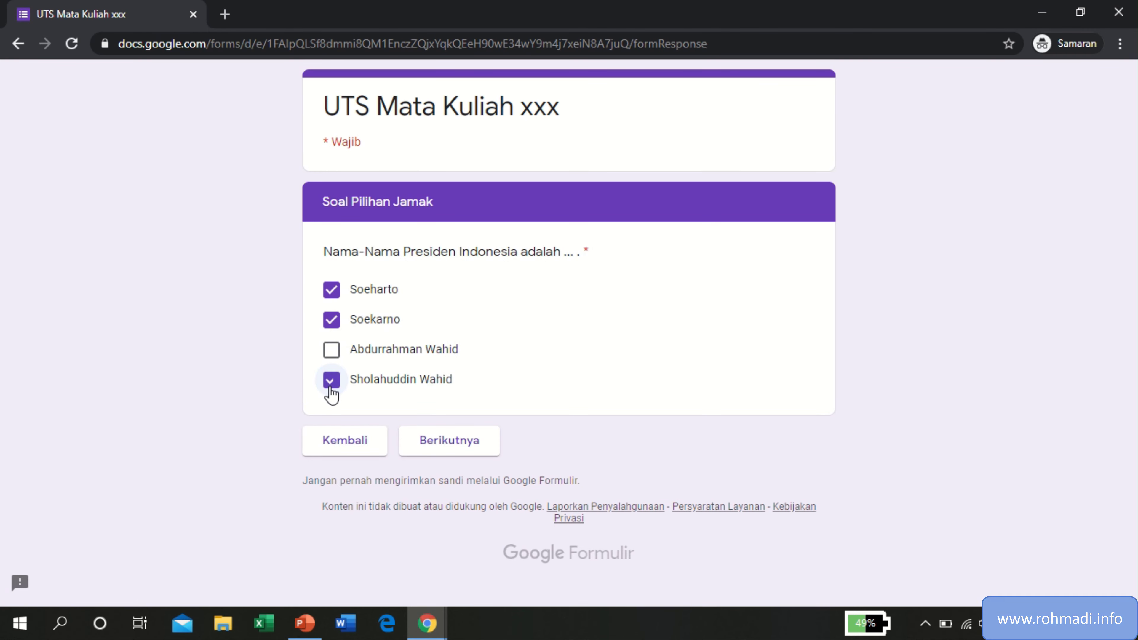
{"action": "left_click", "coordinate": [450, 444]}
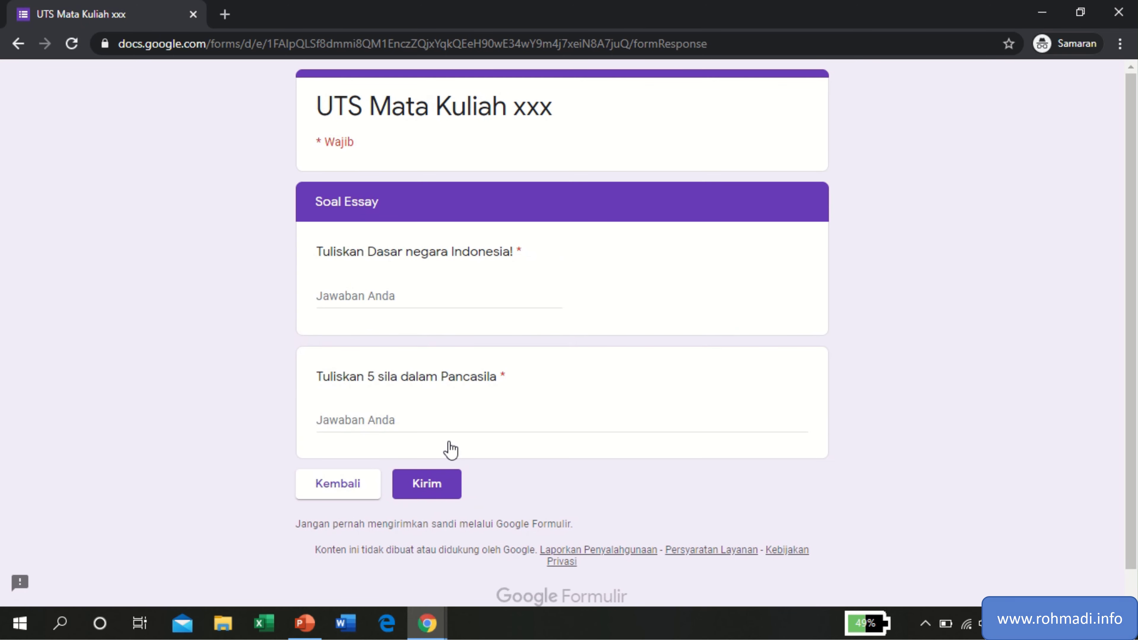
Submit the essay answers "Pancasila" for the state foundation and "lupa" for the five sila, and start another response.
{"action": "left_click", "coordinate": [410, 299]}
{"action": "type", "text": "Pancasila"}
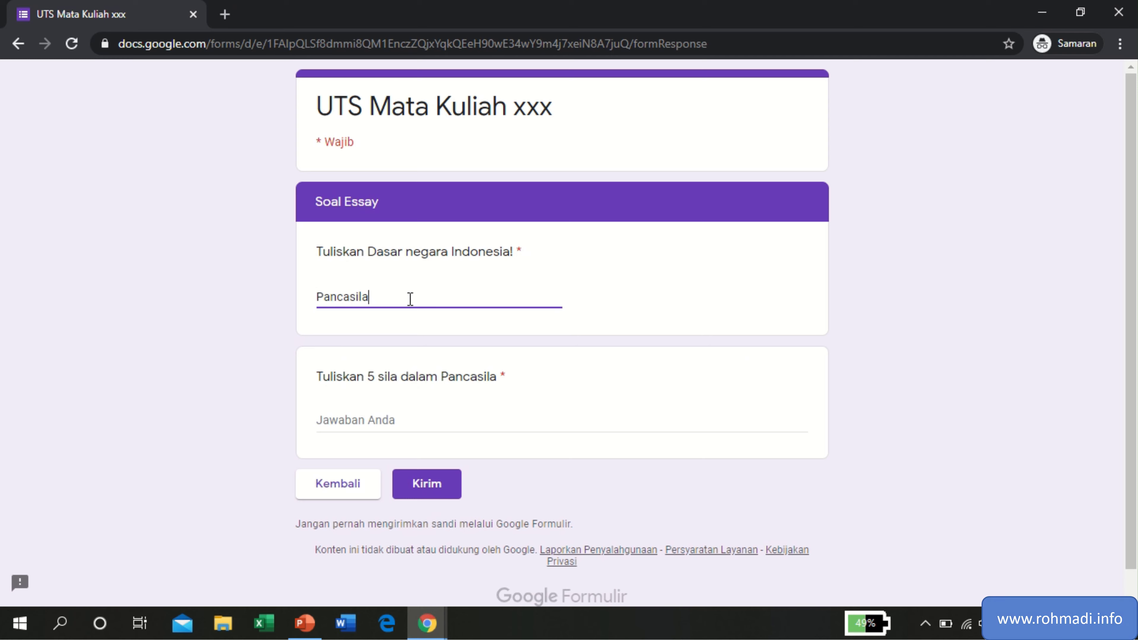
{"action": "left_click", "coordinate": [364, 412]}
{"action": "type", "text": "lupa"}
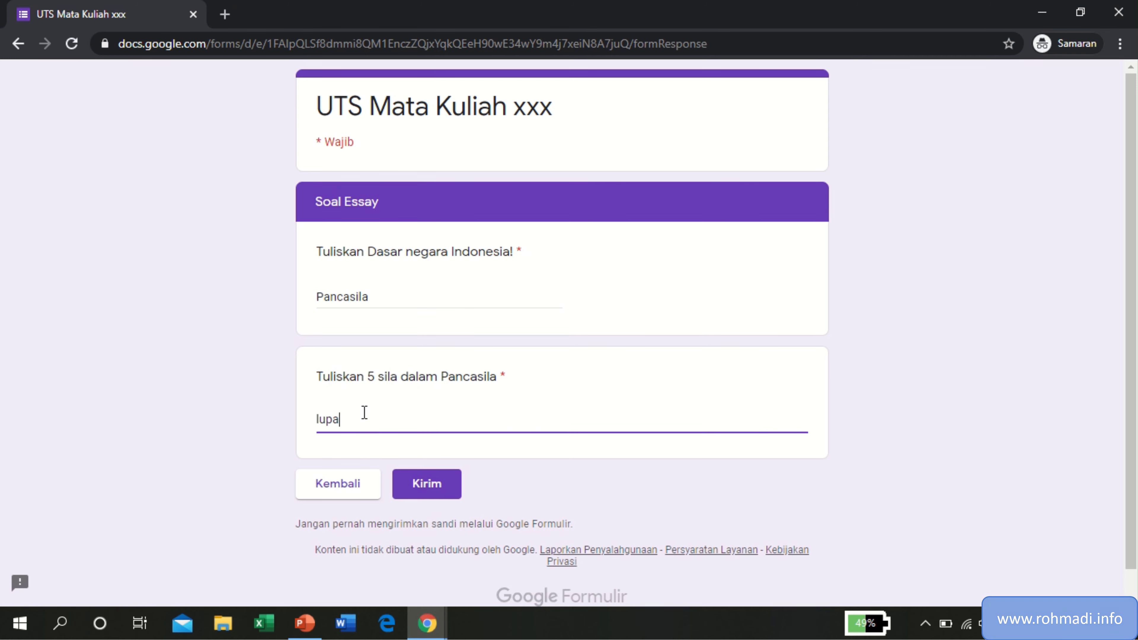
{"action": "left_click", "coordinate": [432, 494]}
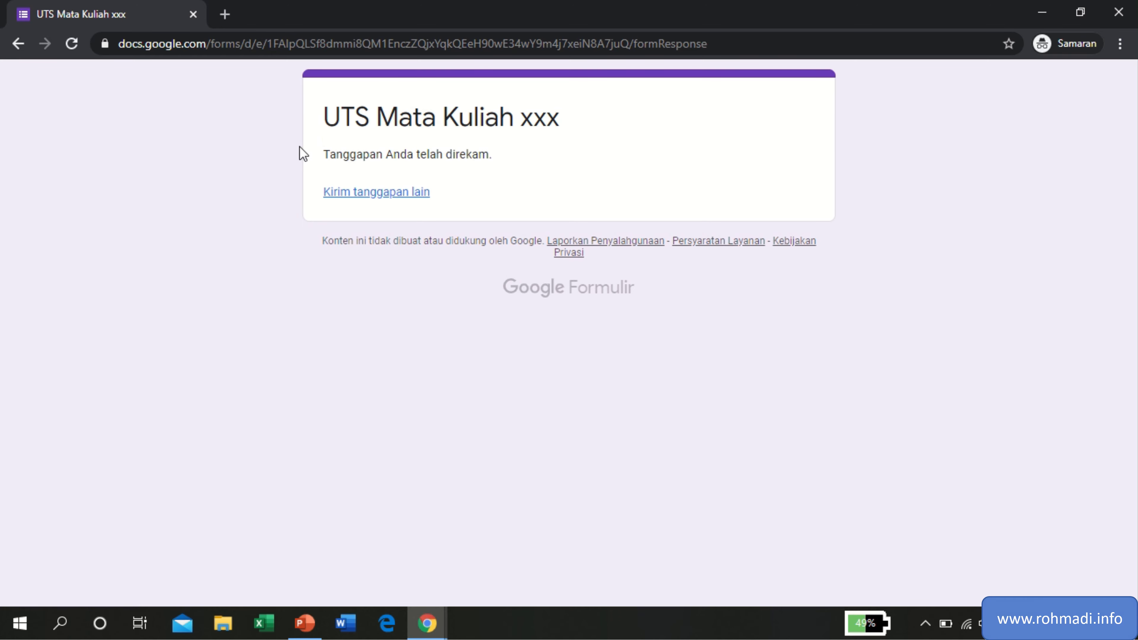
{"action": "left_click", "coordinate": [368, 192]}
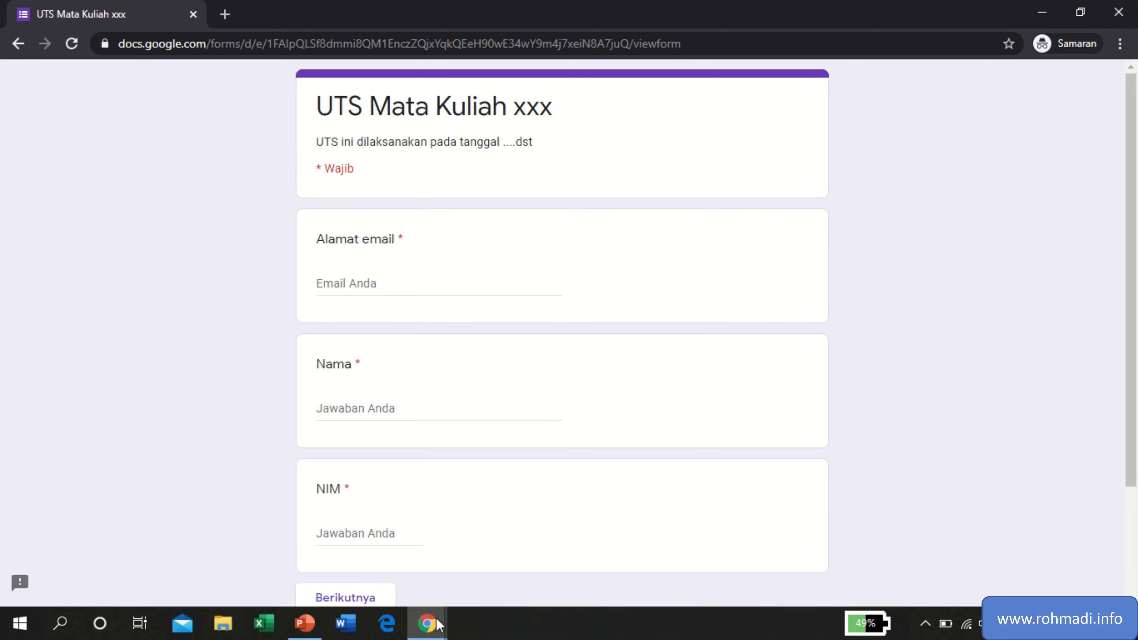
Switch to the form editor window and review the summary of the quiz responses.
{"action": "mouse_move", "coordinate": [437, 624]}
{"action": "left_click", "coordinate": [374, 572]}
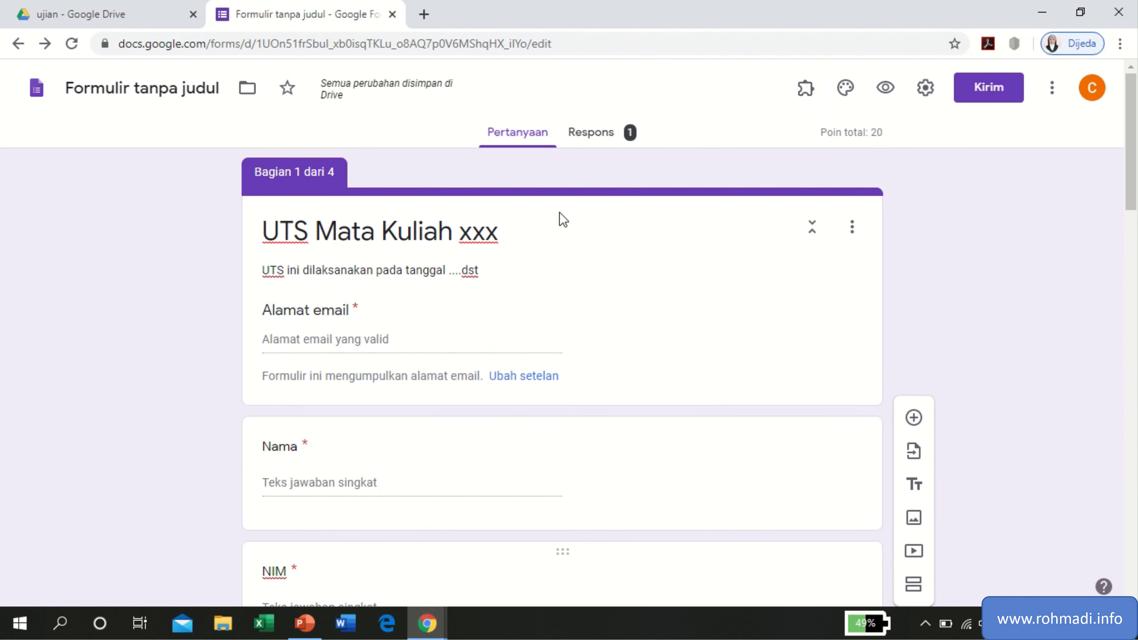
{"action": "left_click", "coordinate": [613, 129]}
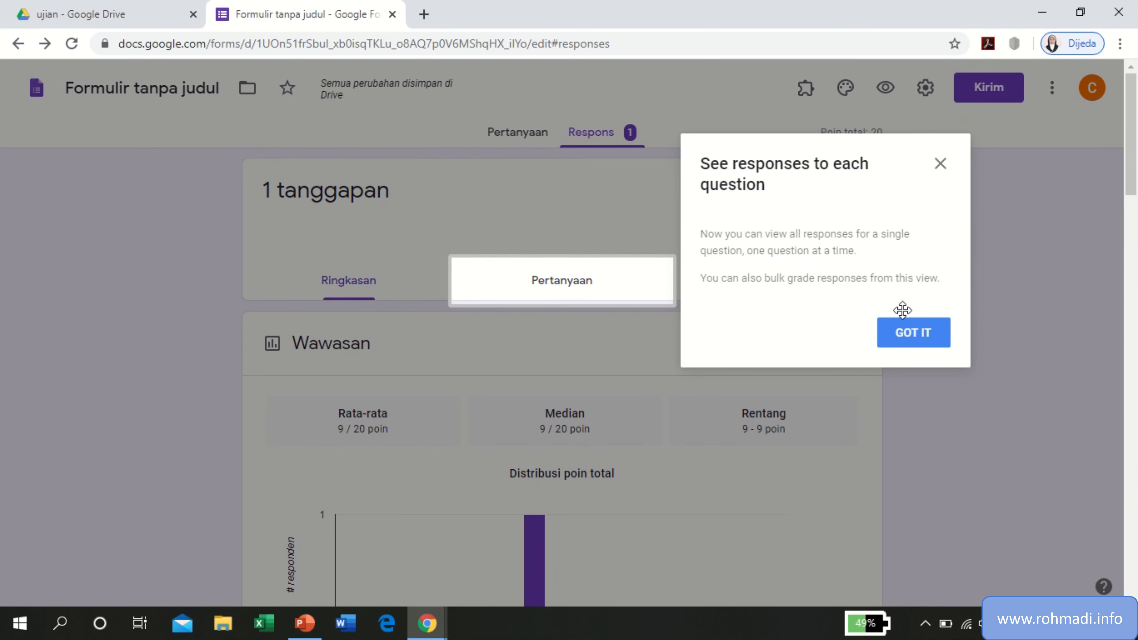
{"action": "left_click", "coordinate": [913, 335]}
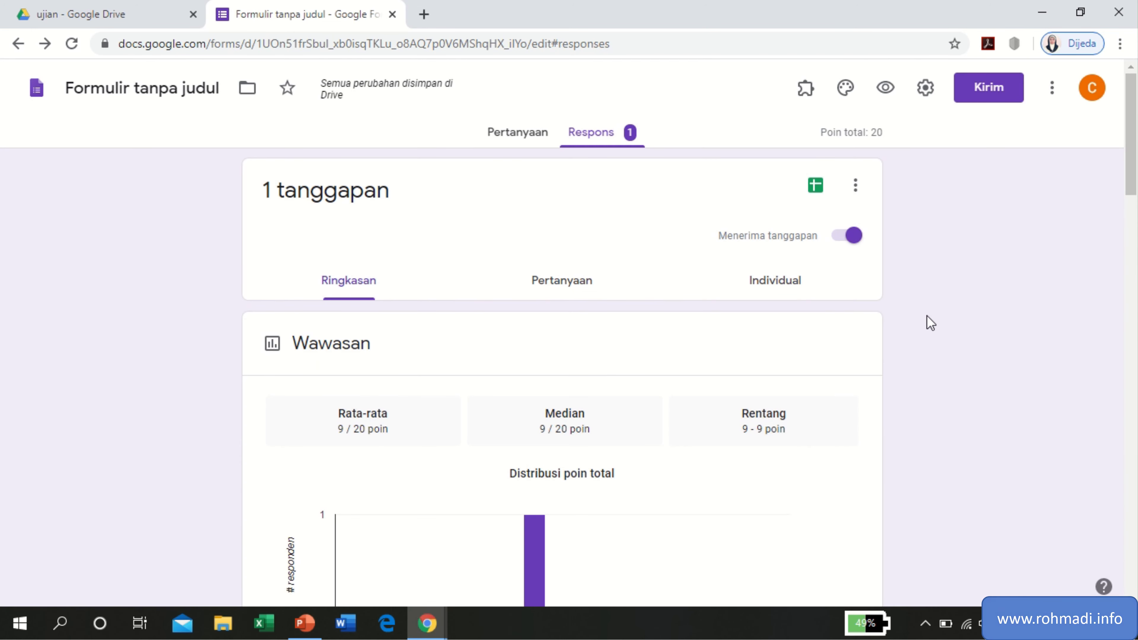
{"action": "scroll", "coordinate": [927, 316], "scroll_direction": "down", "scroll_amount": 4}
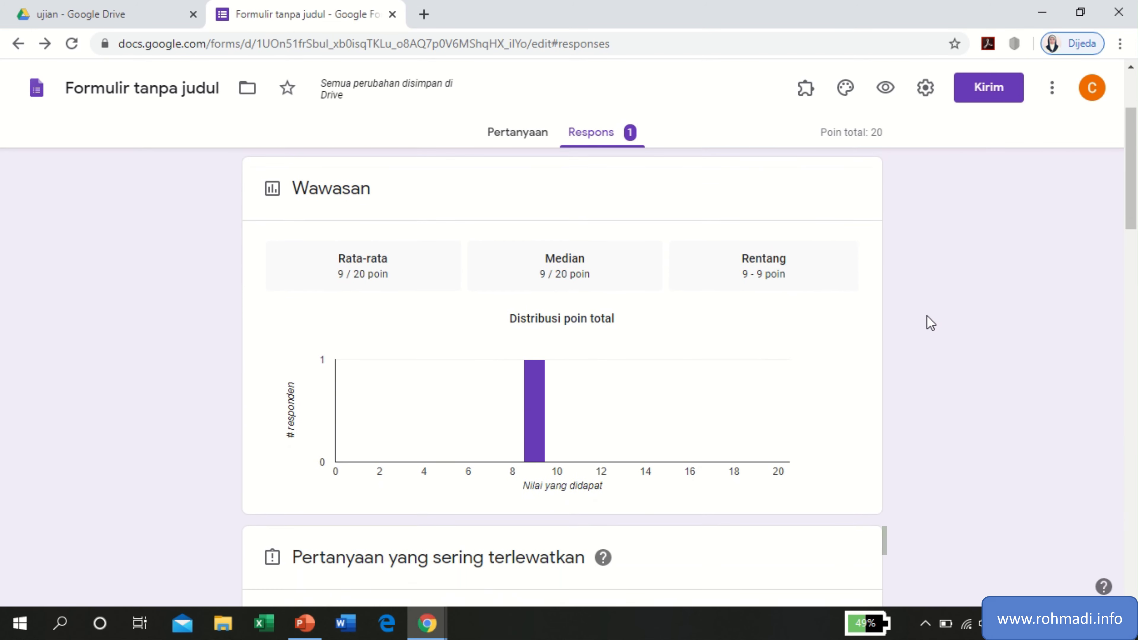
{"action": "scroll", "coordinate": [926, 316], "scroll_direction": "up", "scroll_amount": 4}
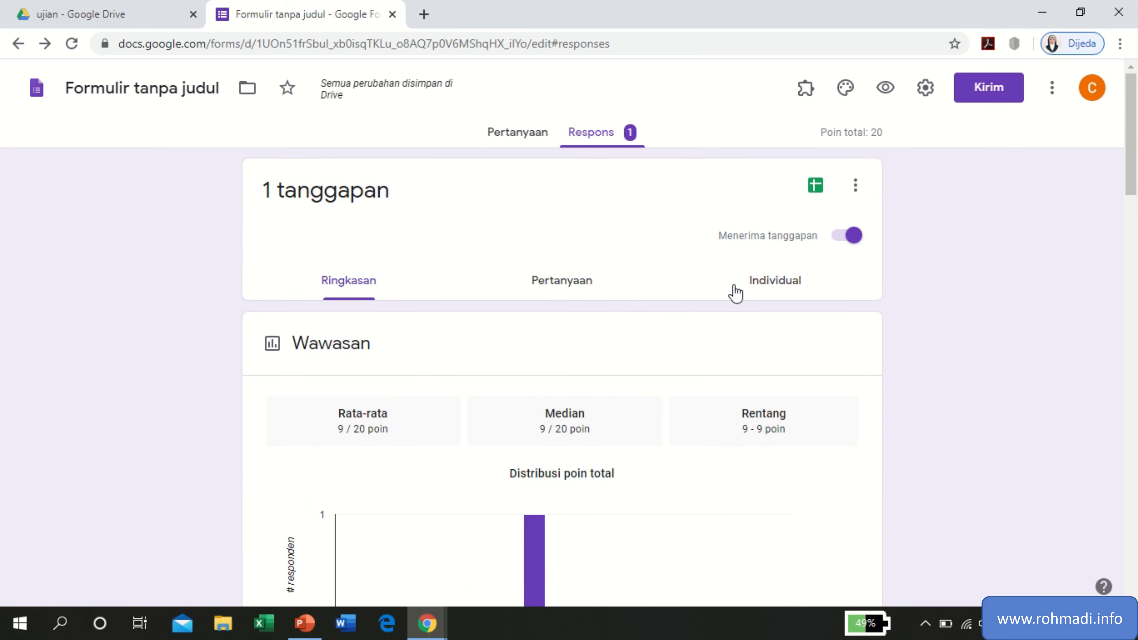
Examine the individual response, checking the scoring of the multiple-choice, checkbox and essay answers.
{"action": "left_click", "coordinate": [744, 289]}
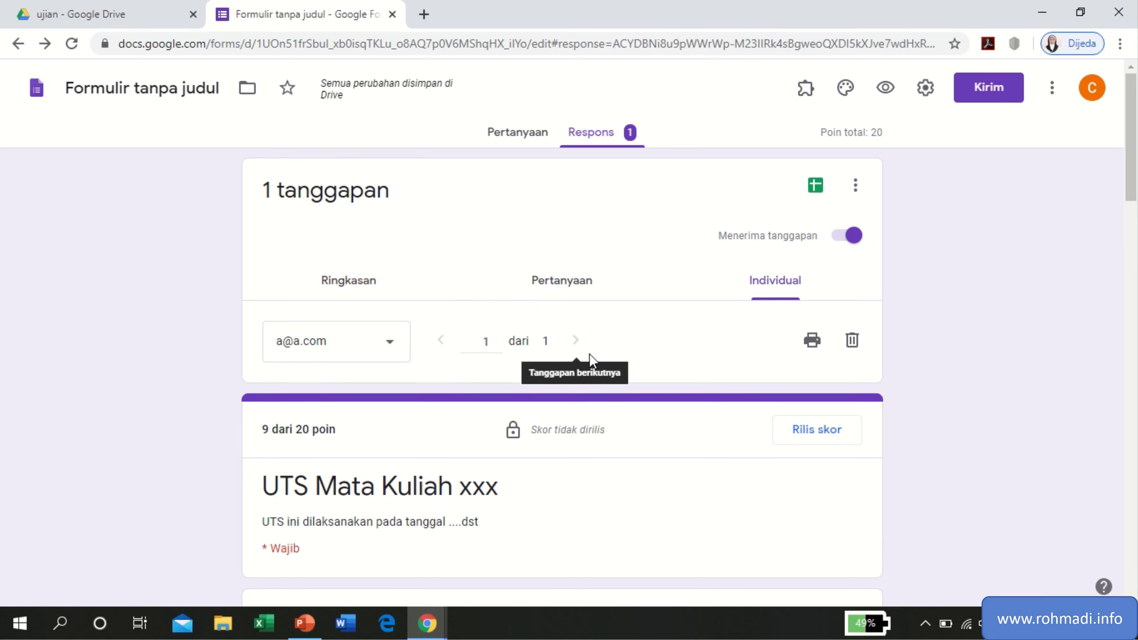
{"action": "scroll", "coordinate": [590, 354], "scroll_direction": "down", "scroll_amount": 12}
{"action": "scroll", "coordinate": [593, 361], "scroll_direction": "down", "scroll_amount": 2}
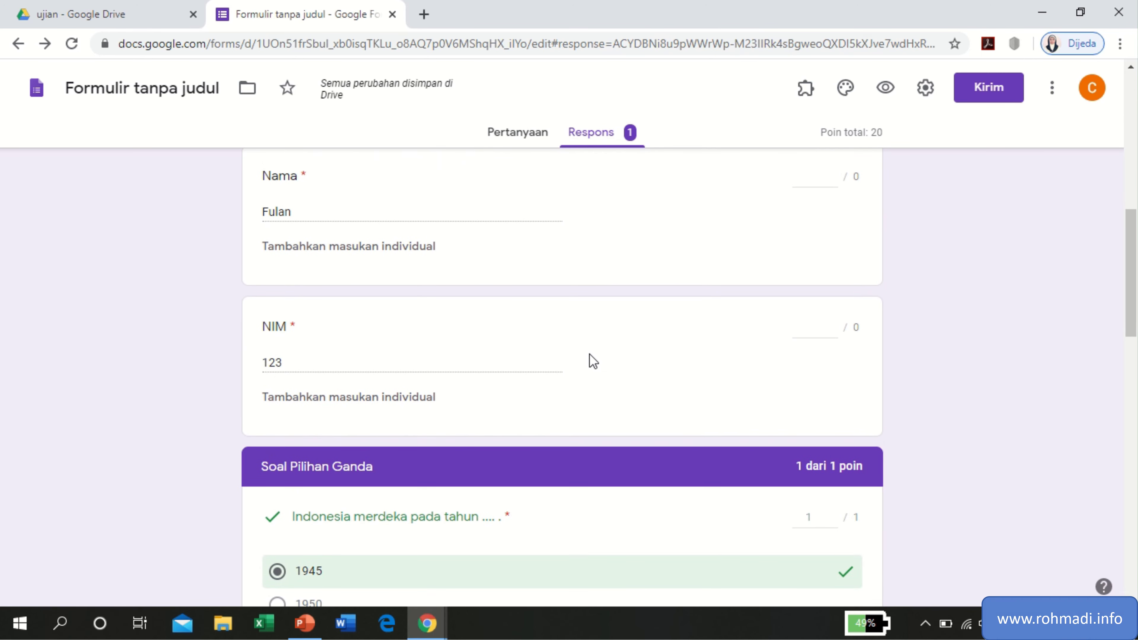
{"action": "scroll", "coordinate": [593, 360], "scroll_direction": "down", "scroll_amount": 6}
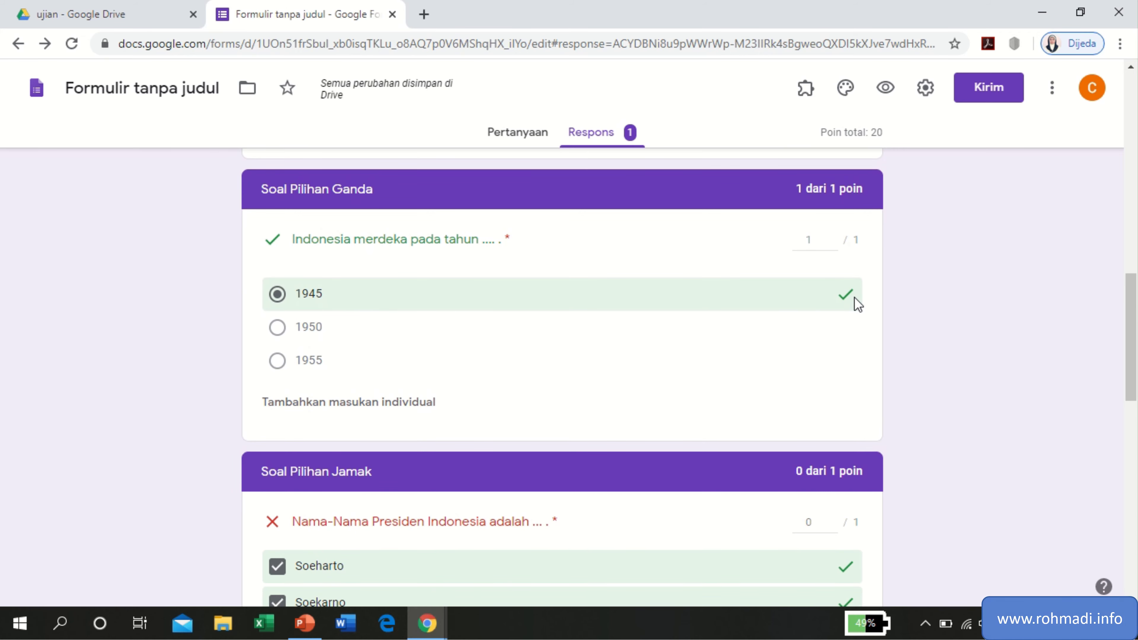
{"action": "scroll", "coordinate": [946, 403], "scroll_direction": "down", "scroll_amount": 6}
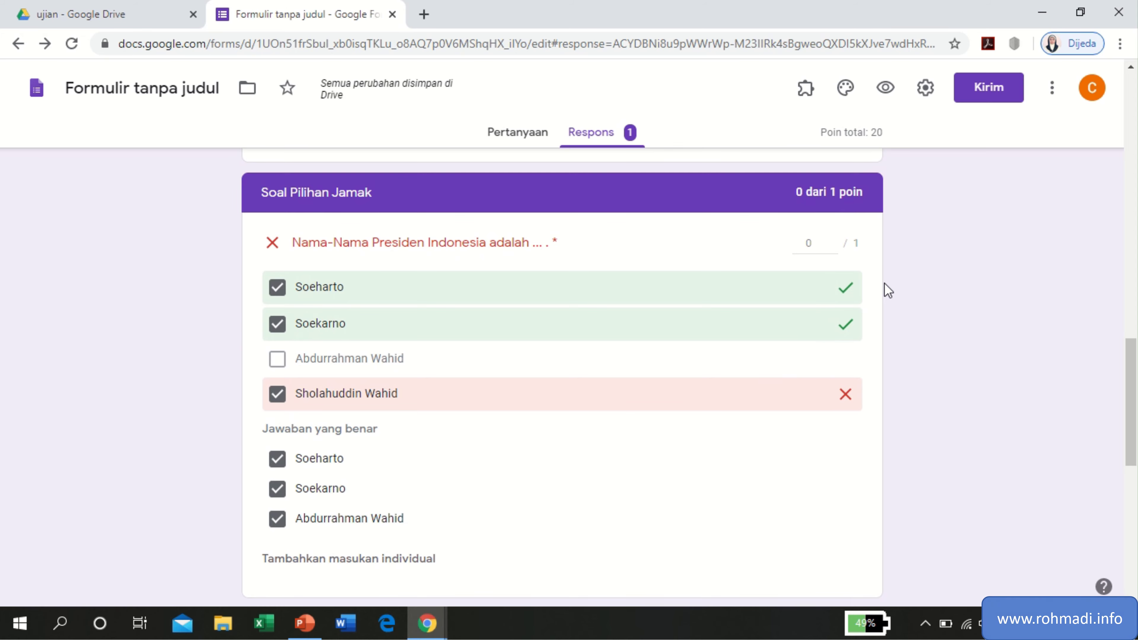
{"action": "scroll", "coordinate": [885, 289], "scroll_direction": "down", "scroll_amount": 10}
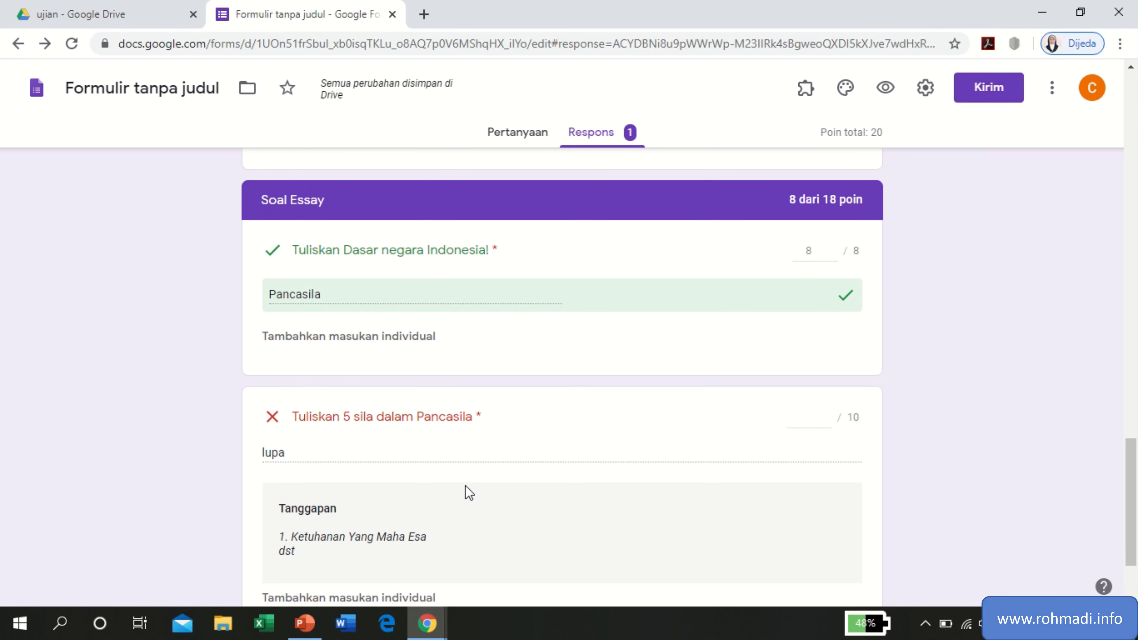
Give the answer to the five-sila essay question 1 point, save the grading and check the individual response's score.
{"action": "scroll", "coordinate": [465, 492], "scroll_direction": "down", "scroll_amount": 3}
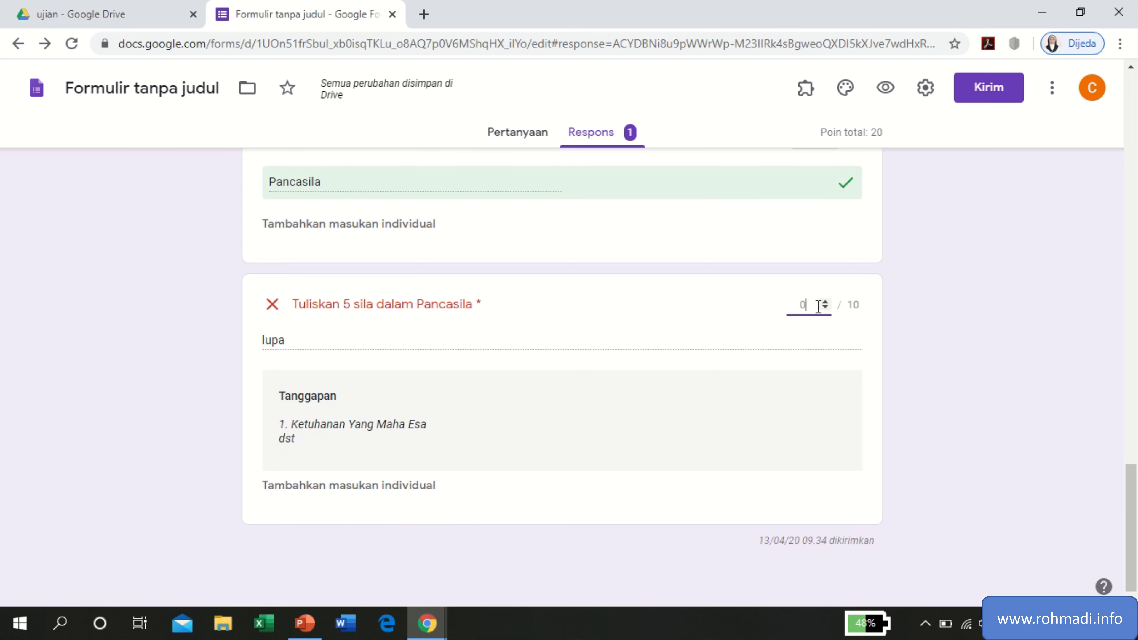
{"action": "key", "text": "BackSpace"}
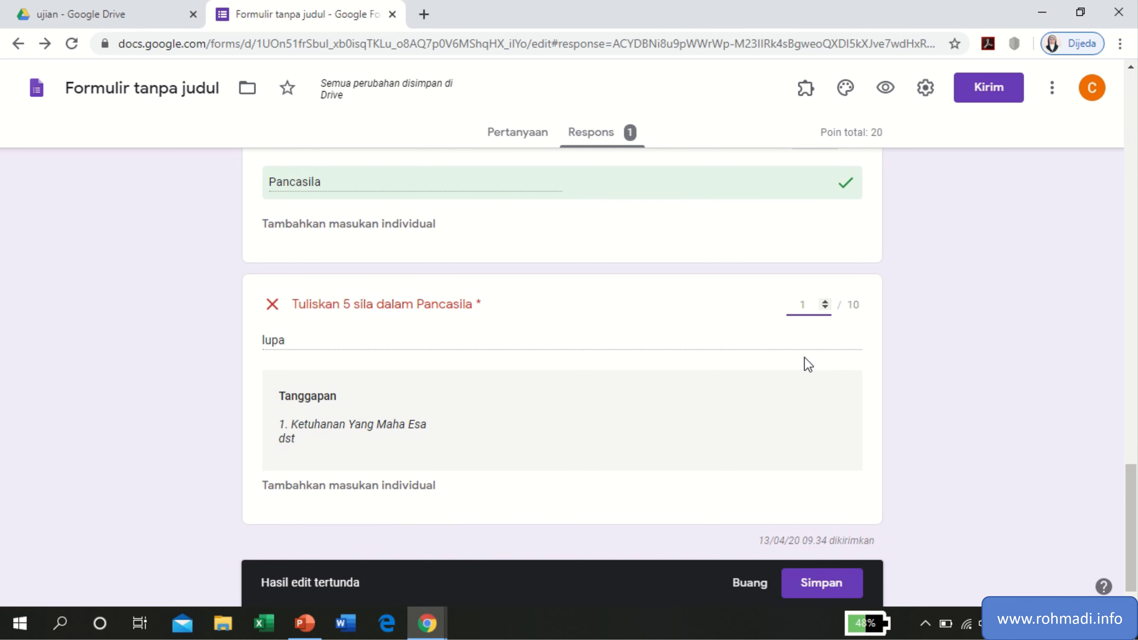
{"action": "left_click", "coordinate": [802, 581]}
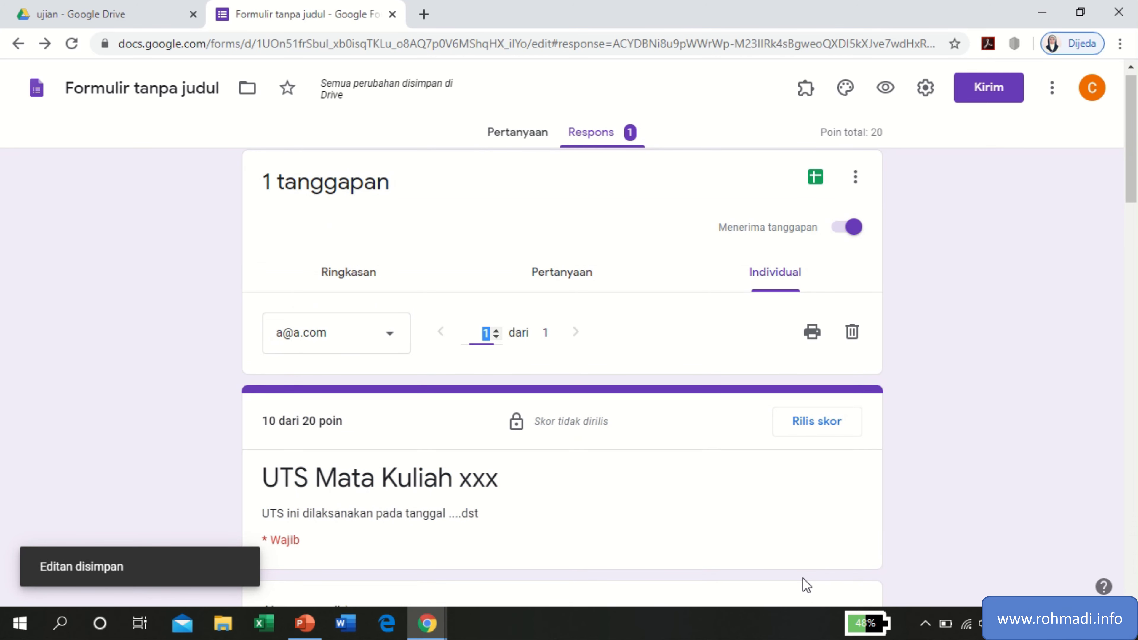
{"action": "scroll", "coordinate": [802, 578], "scroll_direction": "down", "scroll_amount": 15}
{"action": "scroll", "coordinate": [803, 578], "scroll_direction": "down", "scroll_amount": 12}
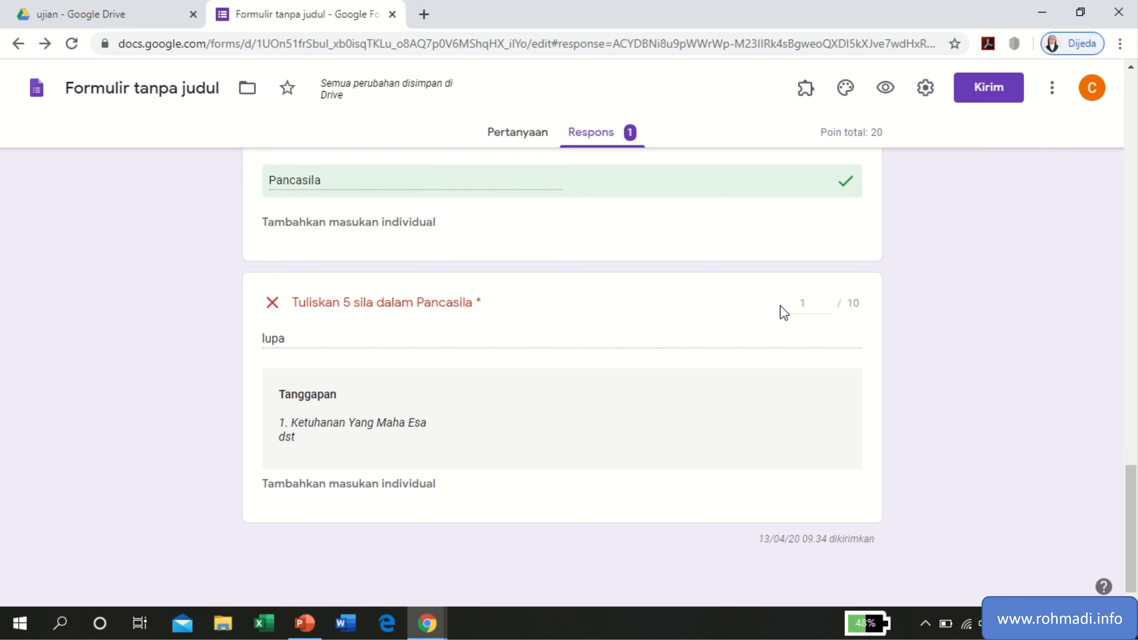
{"action": "scroll", "coordinate": [440, 292], "scroll_direction": "up", "scroll_amount": 20}
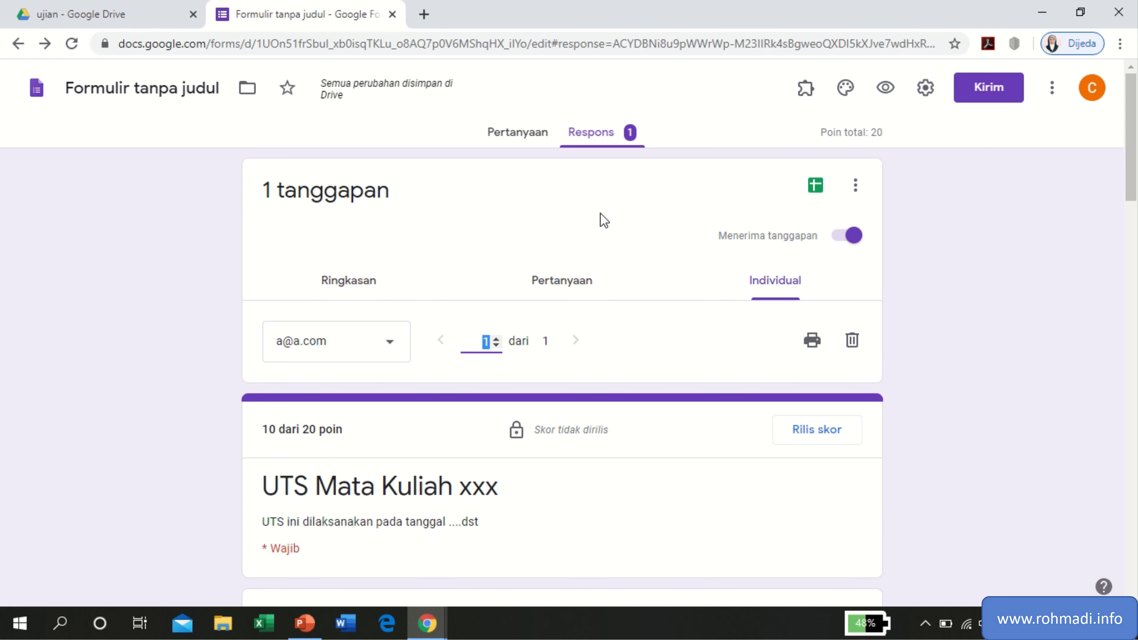
Create a new spreadsheet as the destination for the form's responses.
{"action": "left_click", "coordinate": [817, 193]}
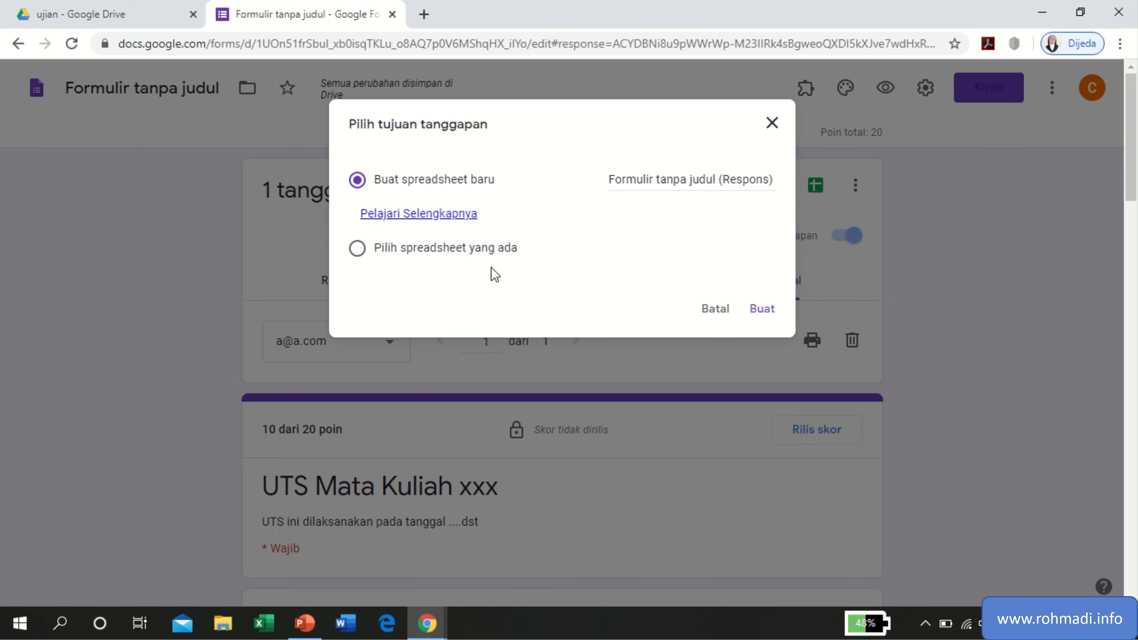
{"action": "left_click", "coordinate": [763, 308]}
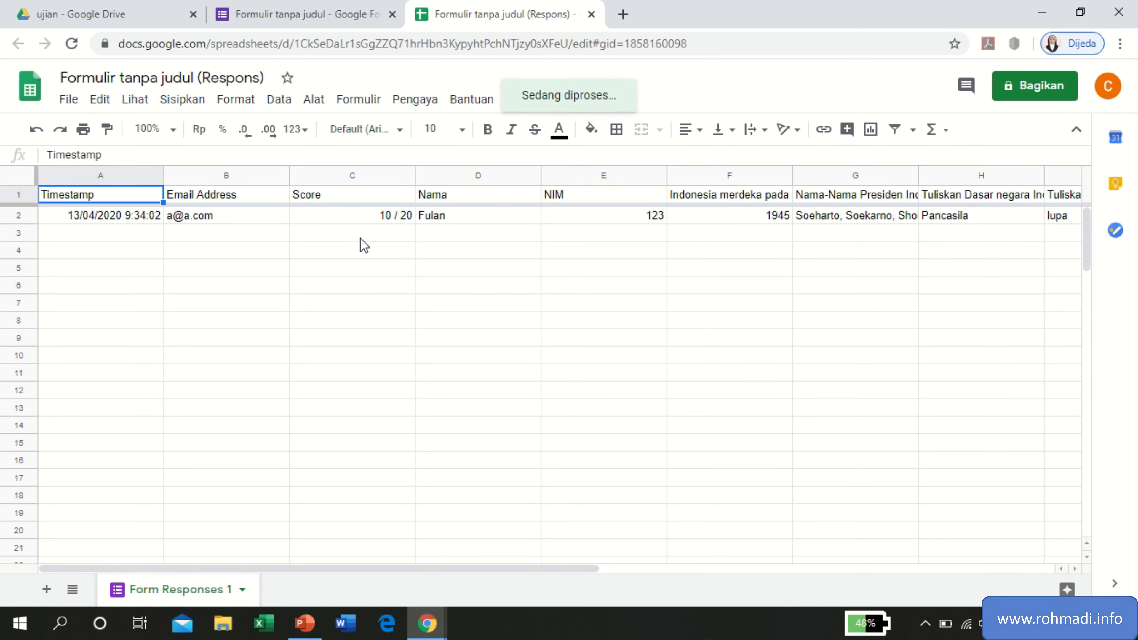
{"action": "left_click", "coordinate": [355, 214]}
Look for the response spreadsheet in Google Drive, checking both the ujian folder and Drive Saya.
{"action": "left_click", "coordinate": [150, 14]}
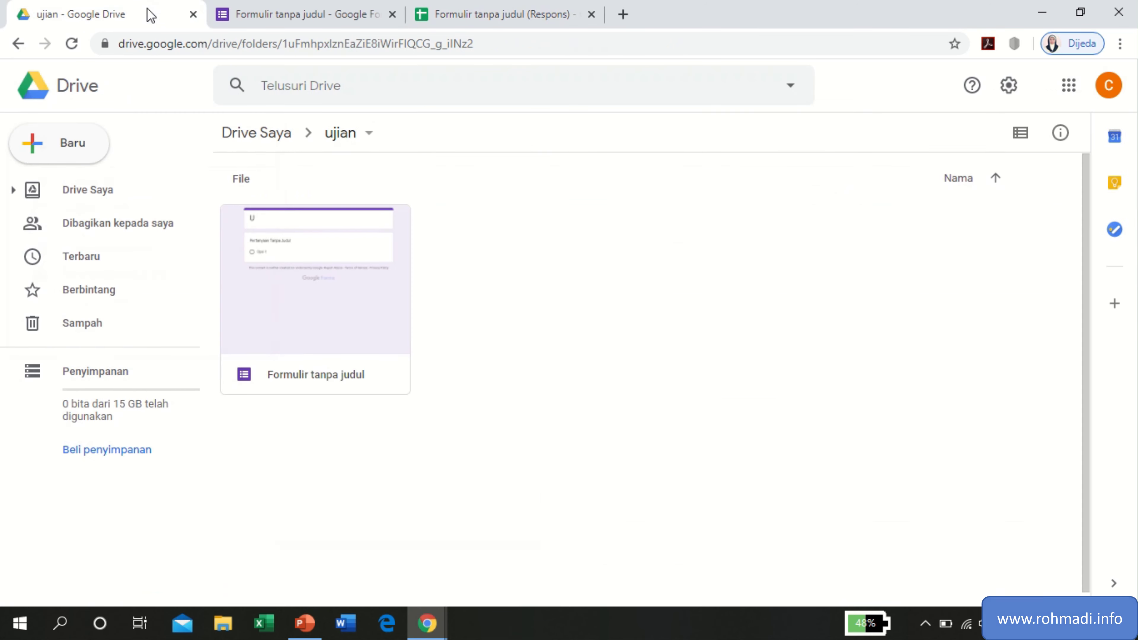
{"action": "right_click", "coordinate": [574, 290]}
{"action": "left_click", "coordinate": [452, 266]}
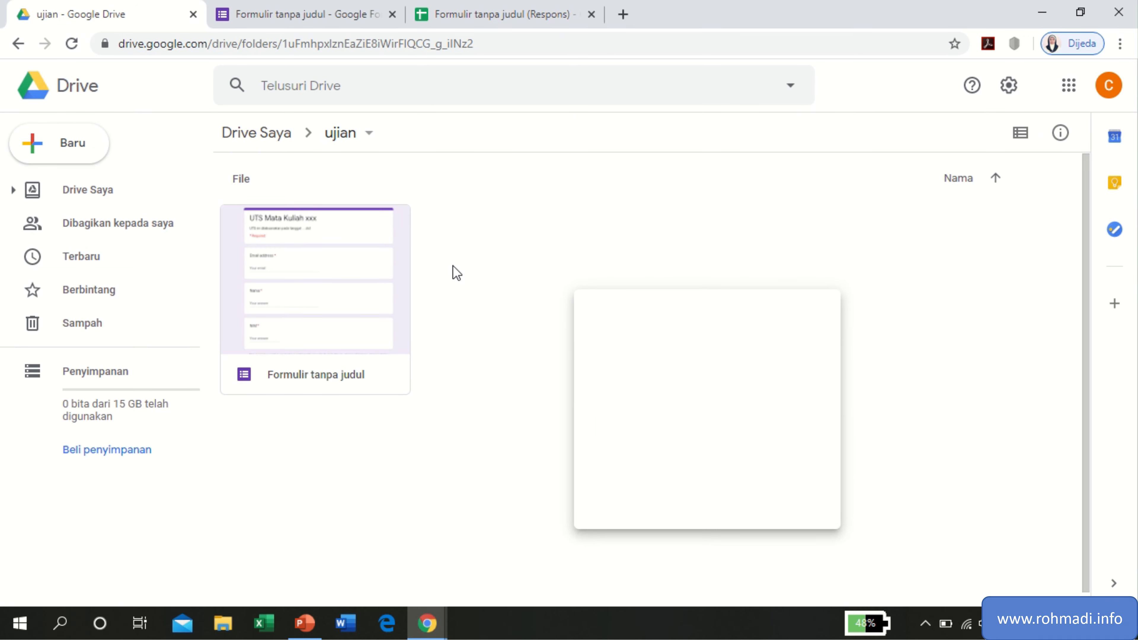
{"action": "left_click", "coordinate": [262, 137]}
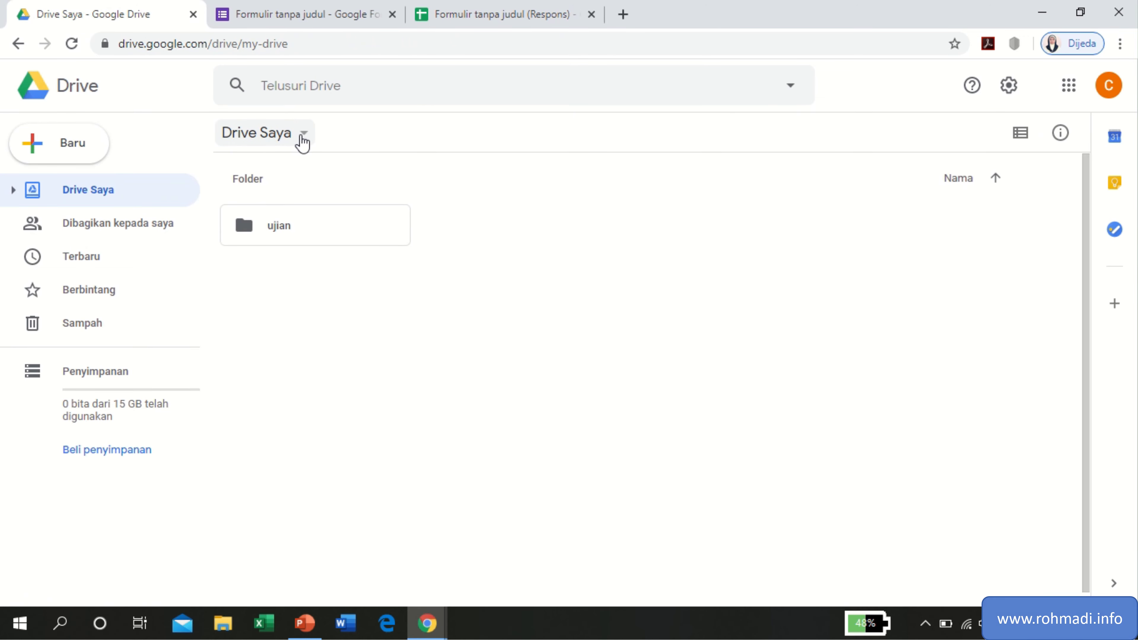
{"action": "left_click", "coordinate": [267, 143]}
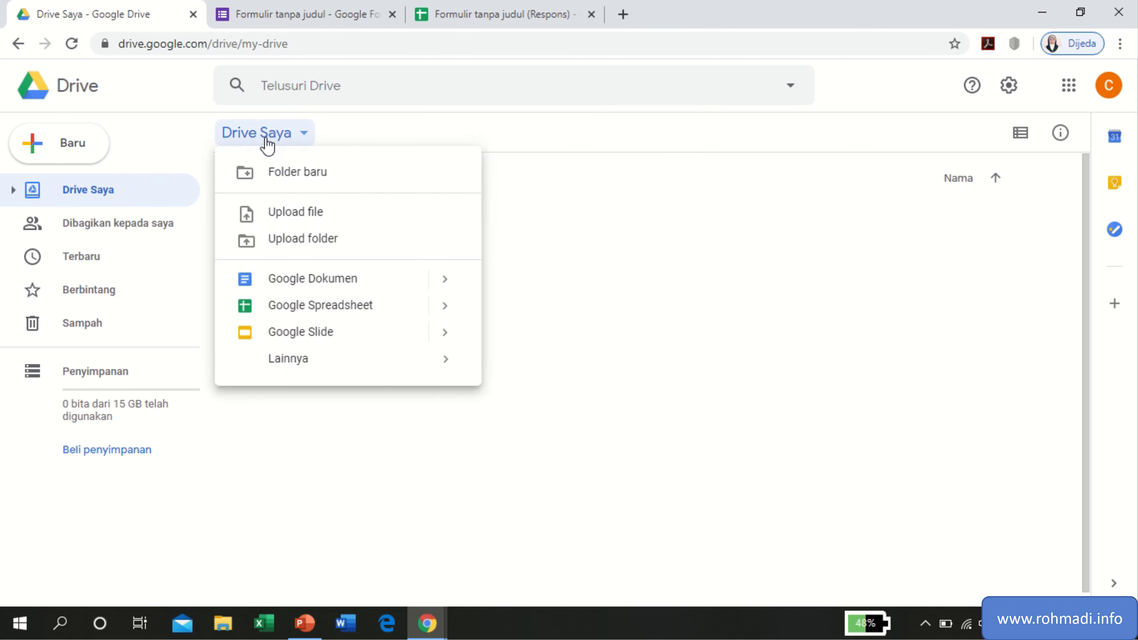
{"action": "left_click", "coordinate": [627, 229]}
{"action": "left_click", "coordinate": [350, 245]}
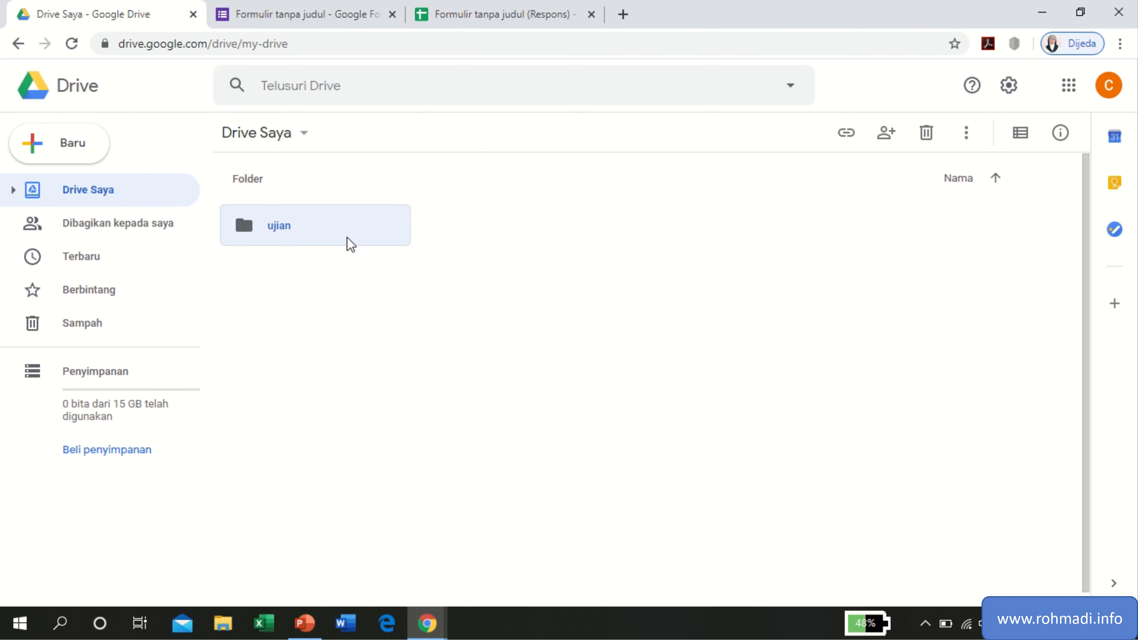
{"action": "double_click", "coordinate": [351, 244]}
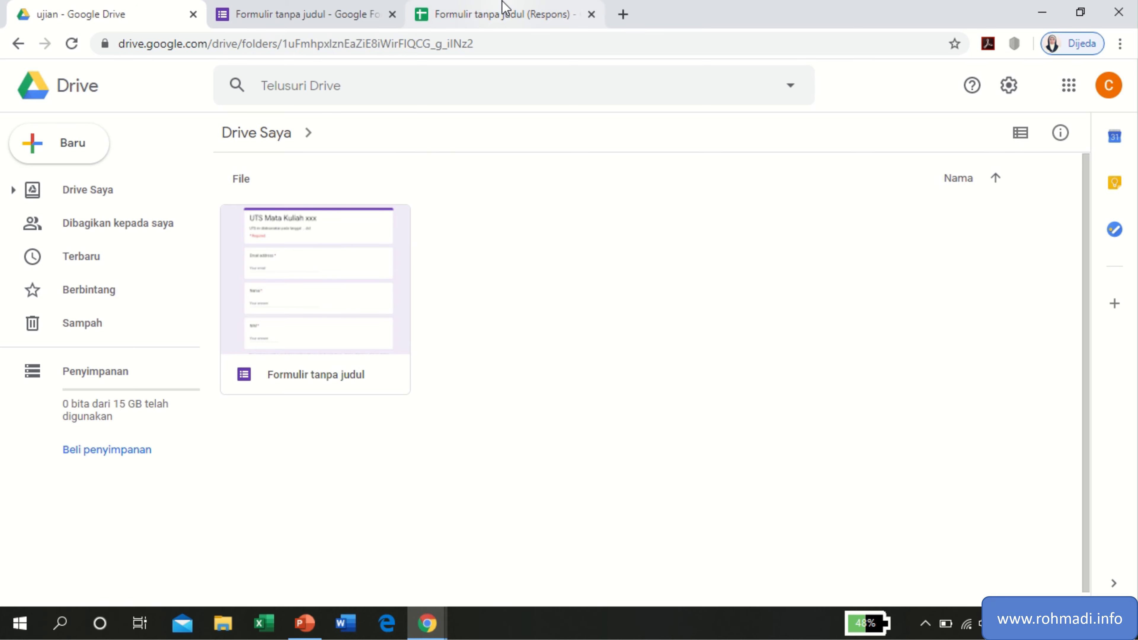
Return to the response spreadsheet and look over its options for downloading or e-mailing the file.
{"action": "left_click", "coordinate": [505, 7]}
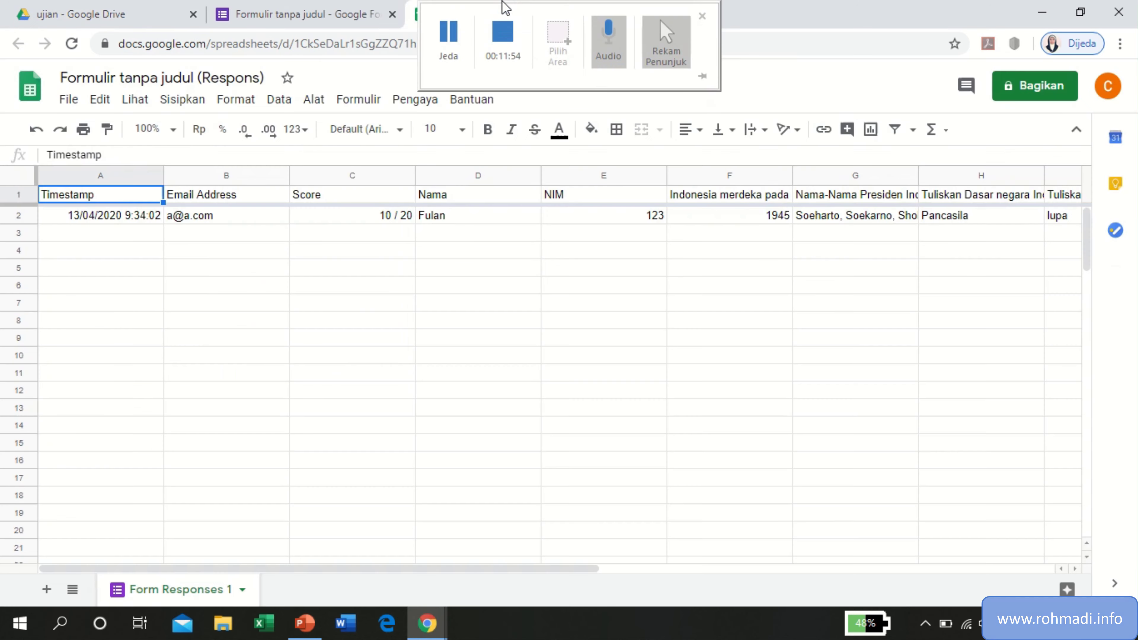
{"action": "left_click", "coordinate": [71, 99]}
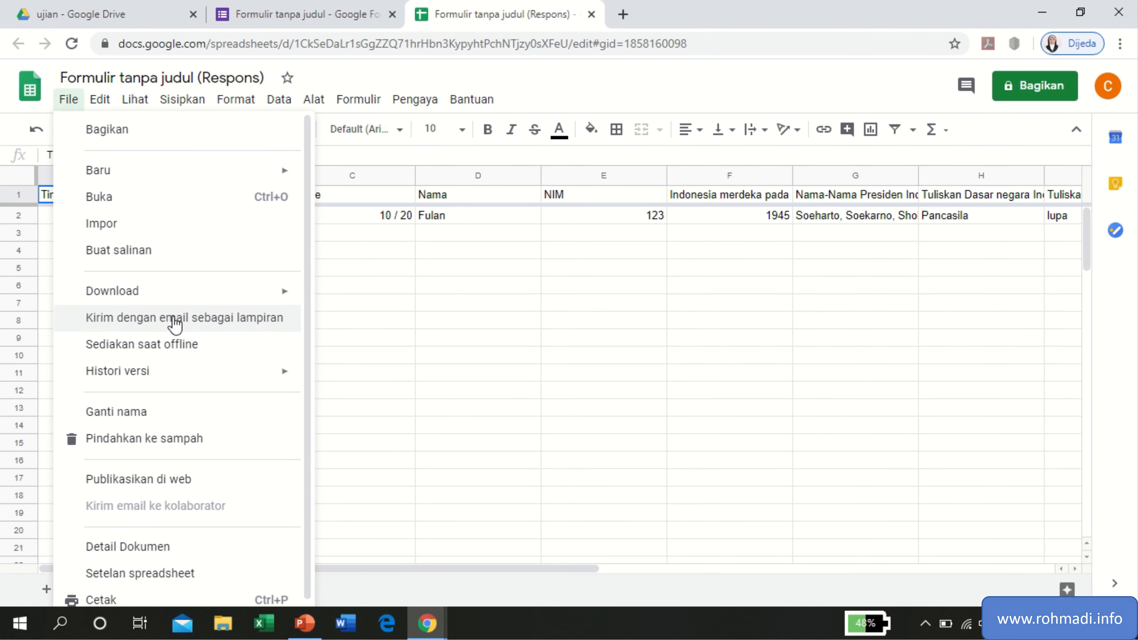
{"action": "left_click", "coordinate": [481, 282]}
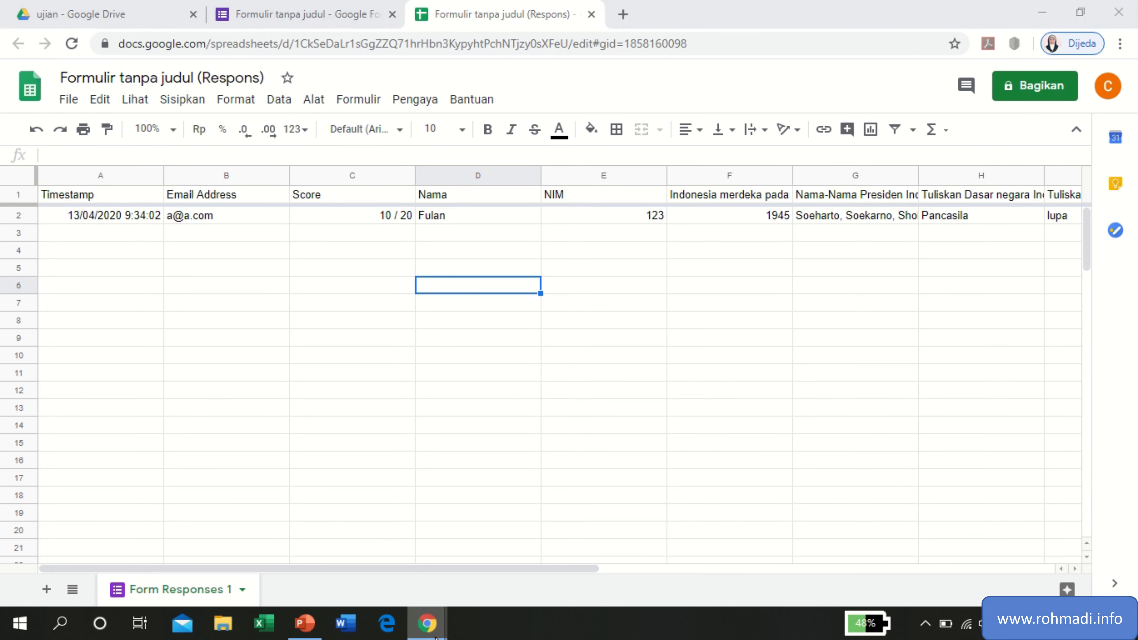
Check the form's status in the incognito respondent window and return to the response spreadsheet.
{"action": "mouse_move", "coordinate": [439, 627]}
{"action": "left_click", "coordinate": [499, 579]}
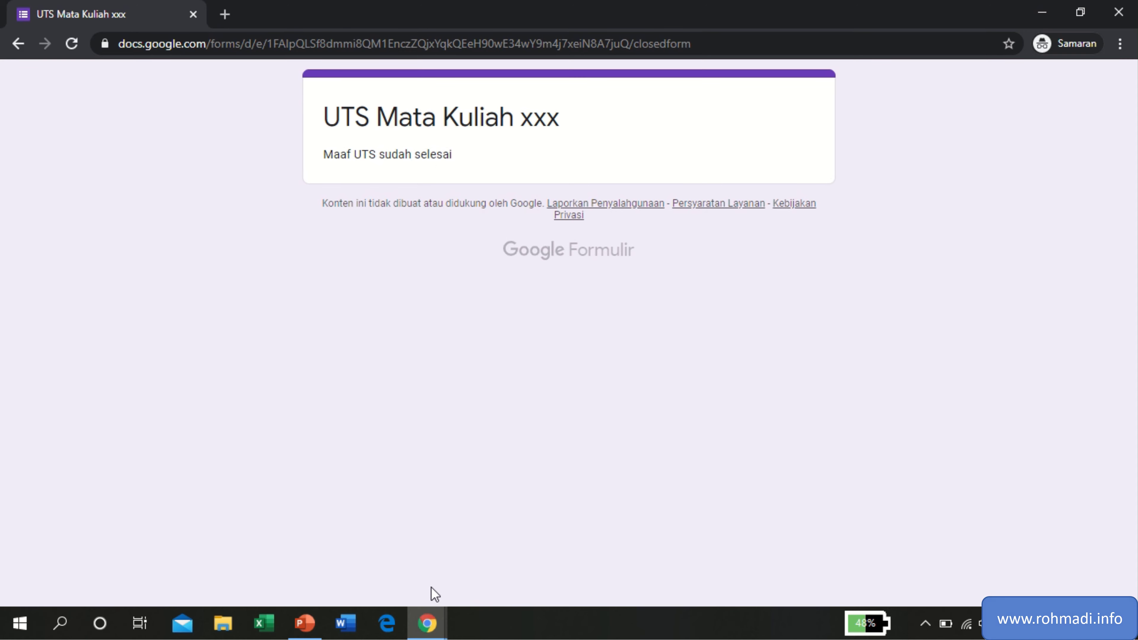
{"action": "mouse_move", "coordinate": [431, 622]}
{"action": "left_click", "coordinate": [361, 545]}
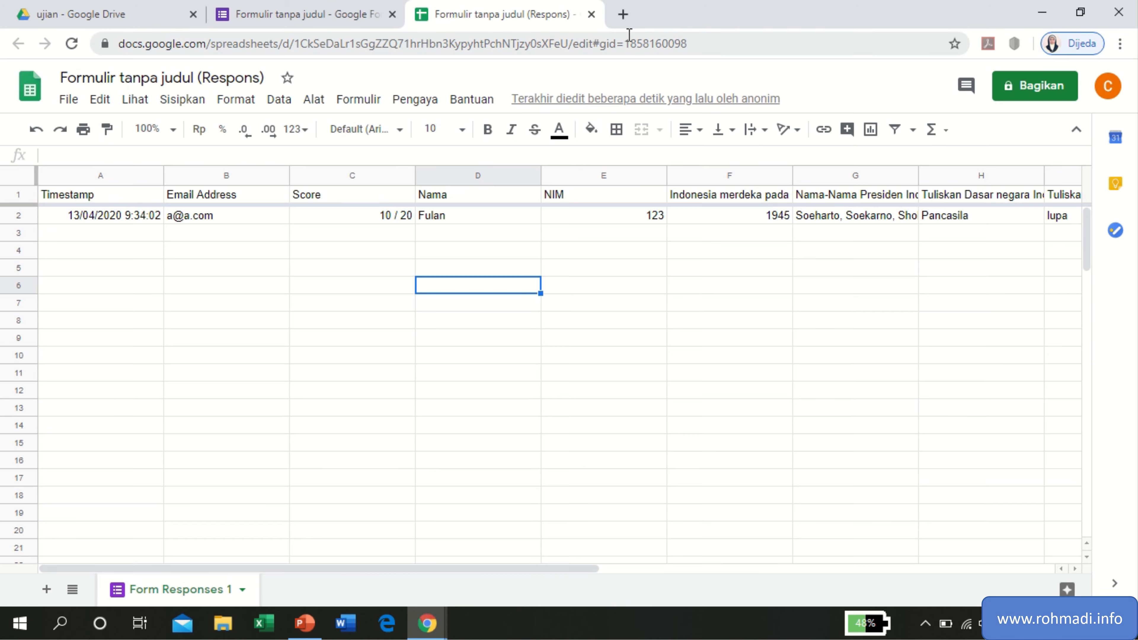
Open the link shortener s.id in a new browser tab and go back to the form editor.
{"action": "left_click", "coordinate": [624, 22]}
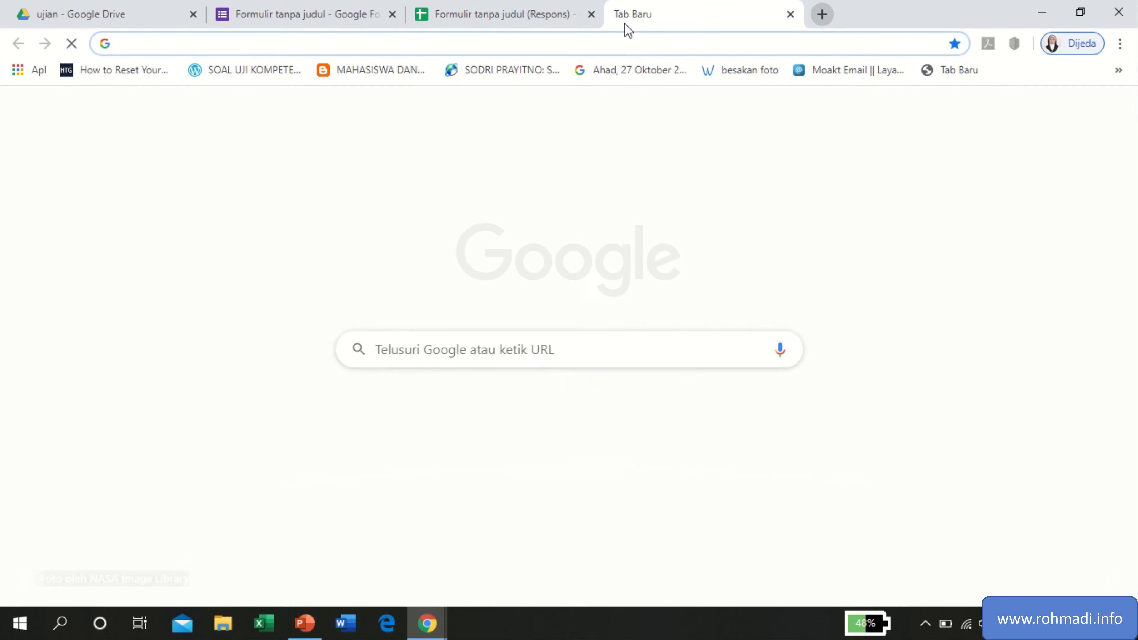
{"action": "type", "text": "s.id"}
{"action": "key", "text": "Return"}
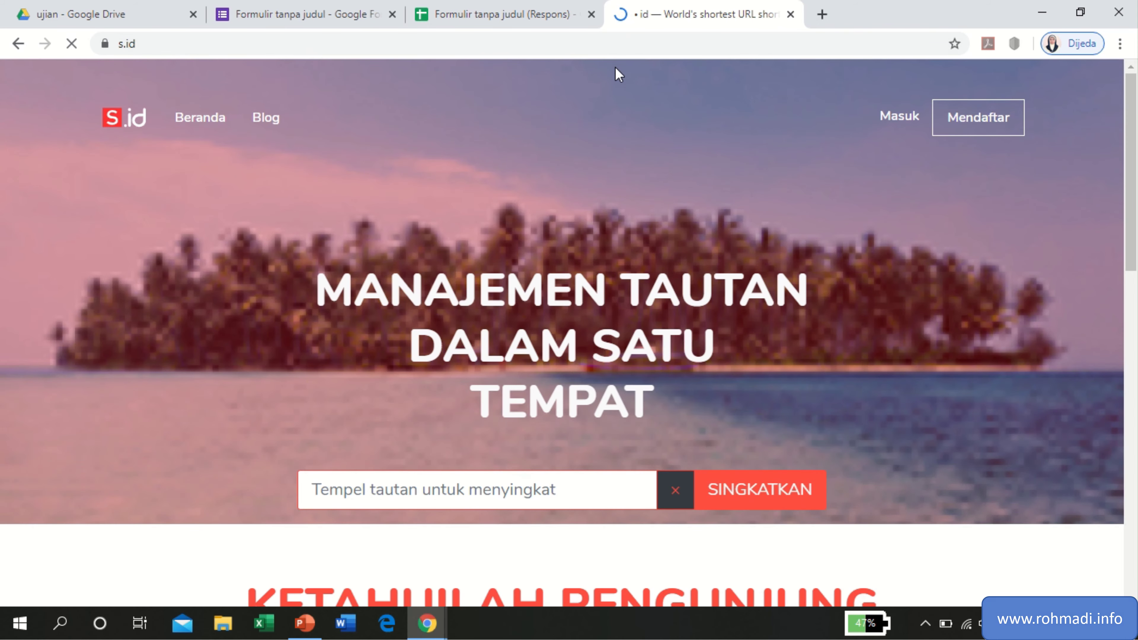
{"action": "left_click", "coordinate": [275, 22]}
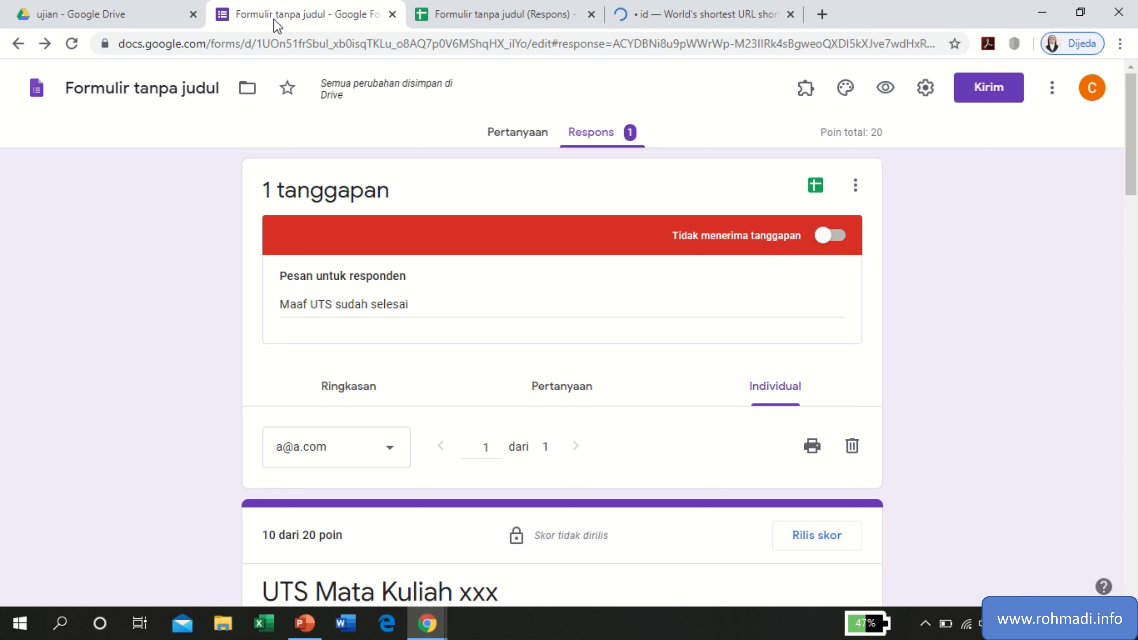